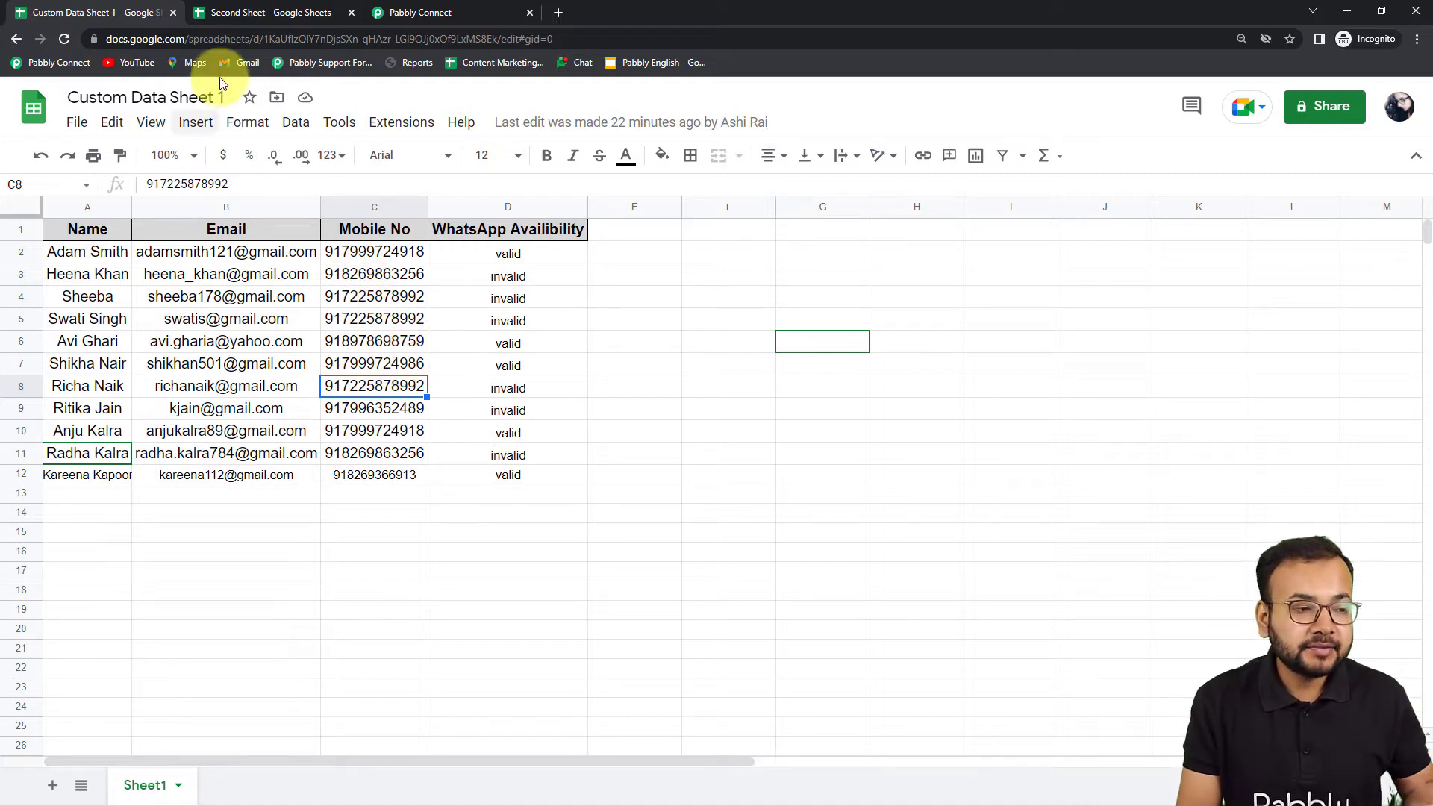
# Compare the contact columns and rows of Custom Data Sheet 1 with those of Second Sheet, ending on Custom Data Sheet 1.
pyautogui.click(275, 18)
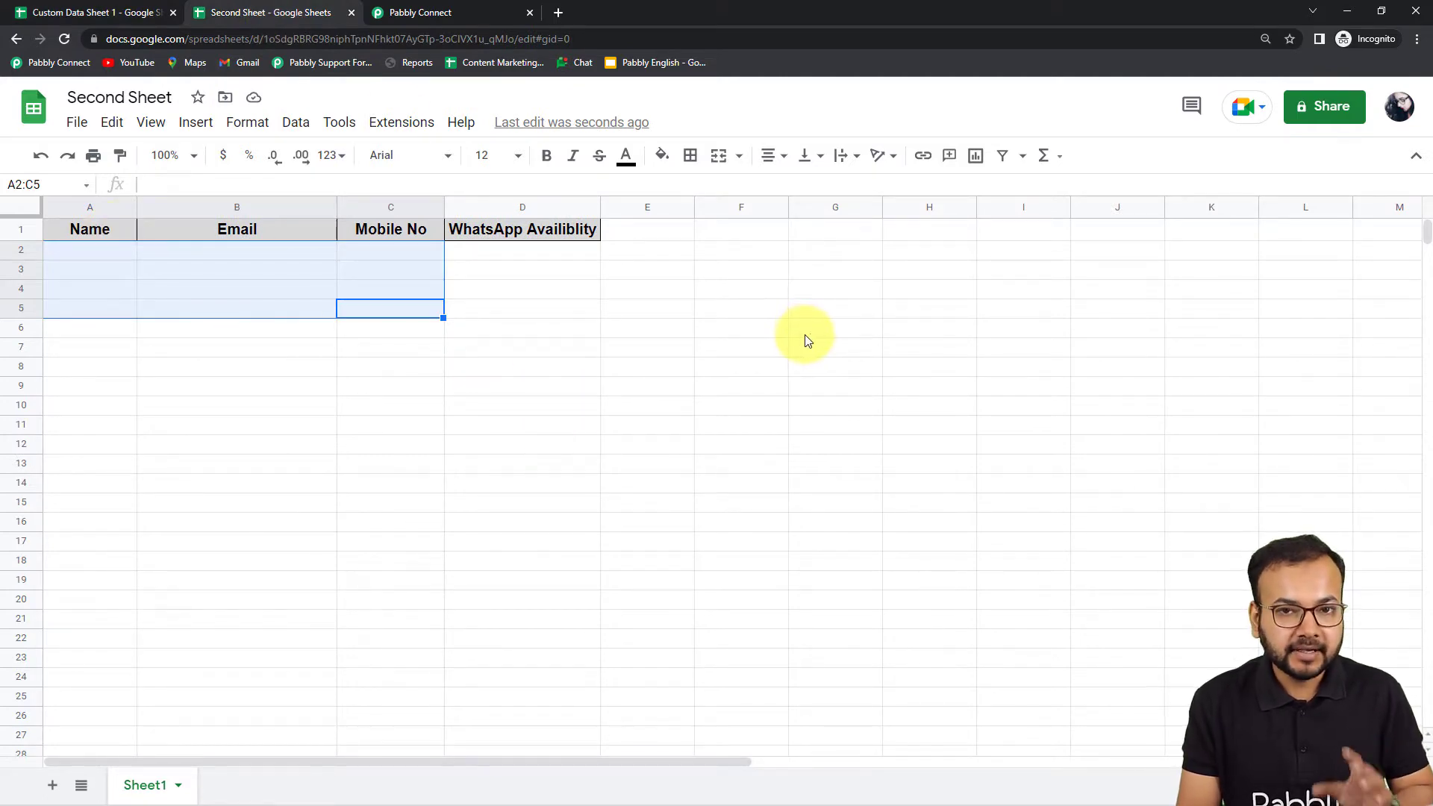
pyautogui.click(136, 15)
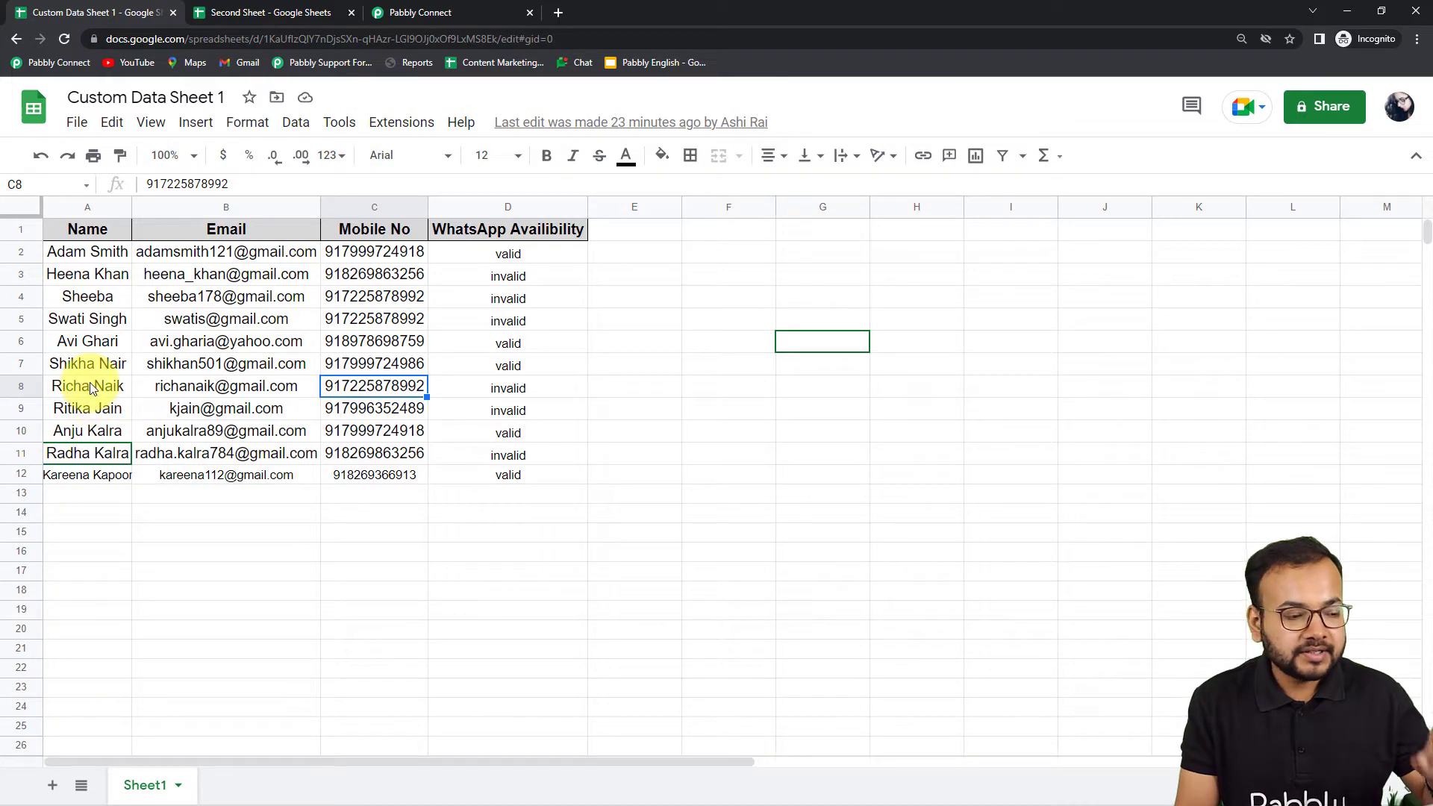
pyautogui.click(250, 15)
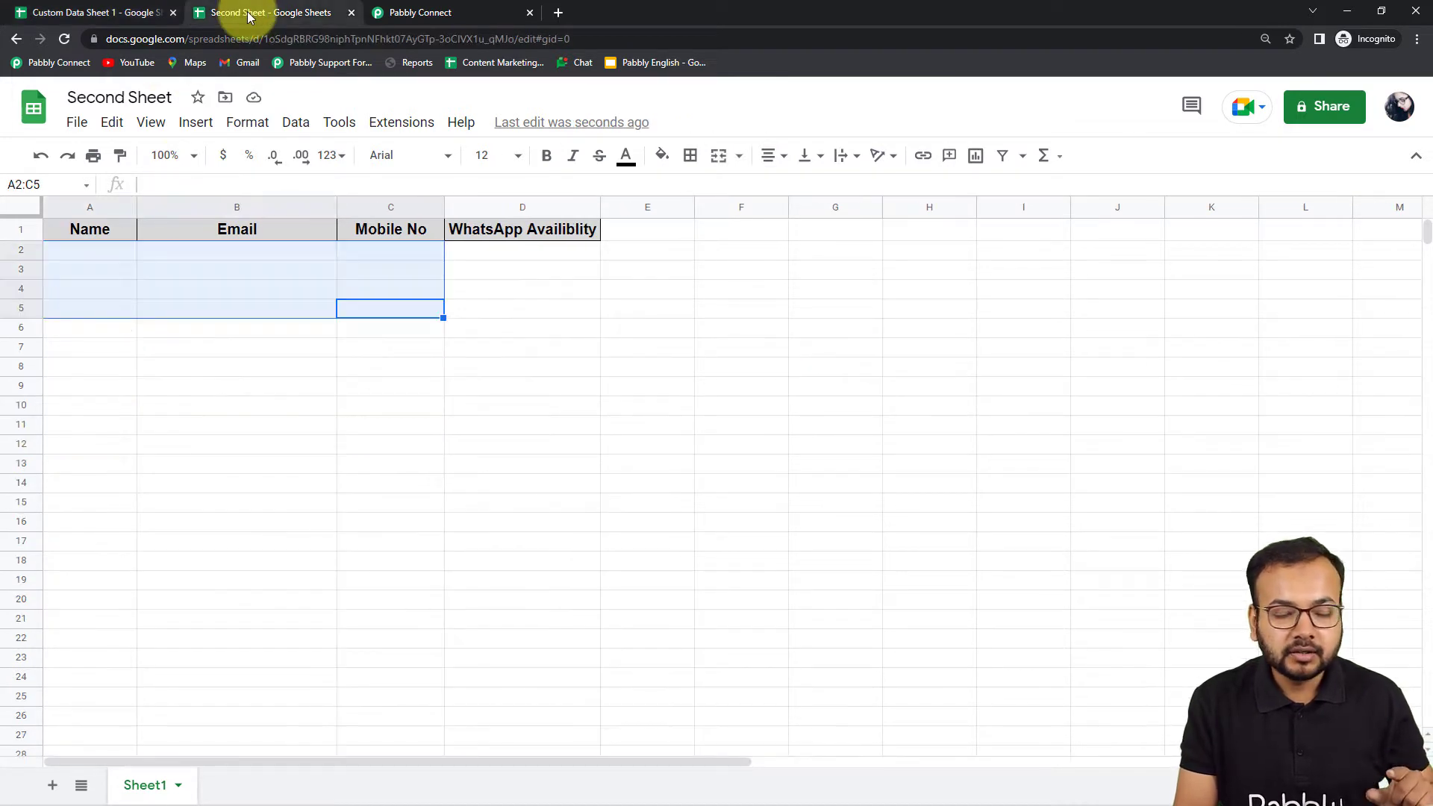
pyautogui.click(131, 13)
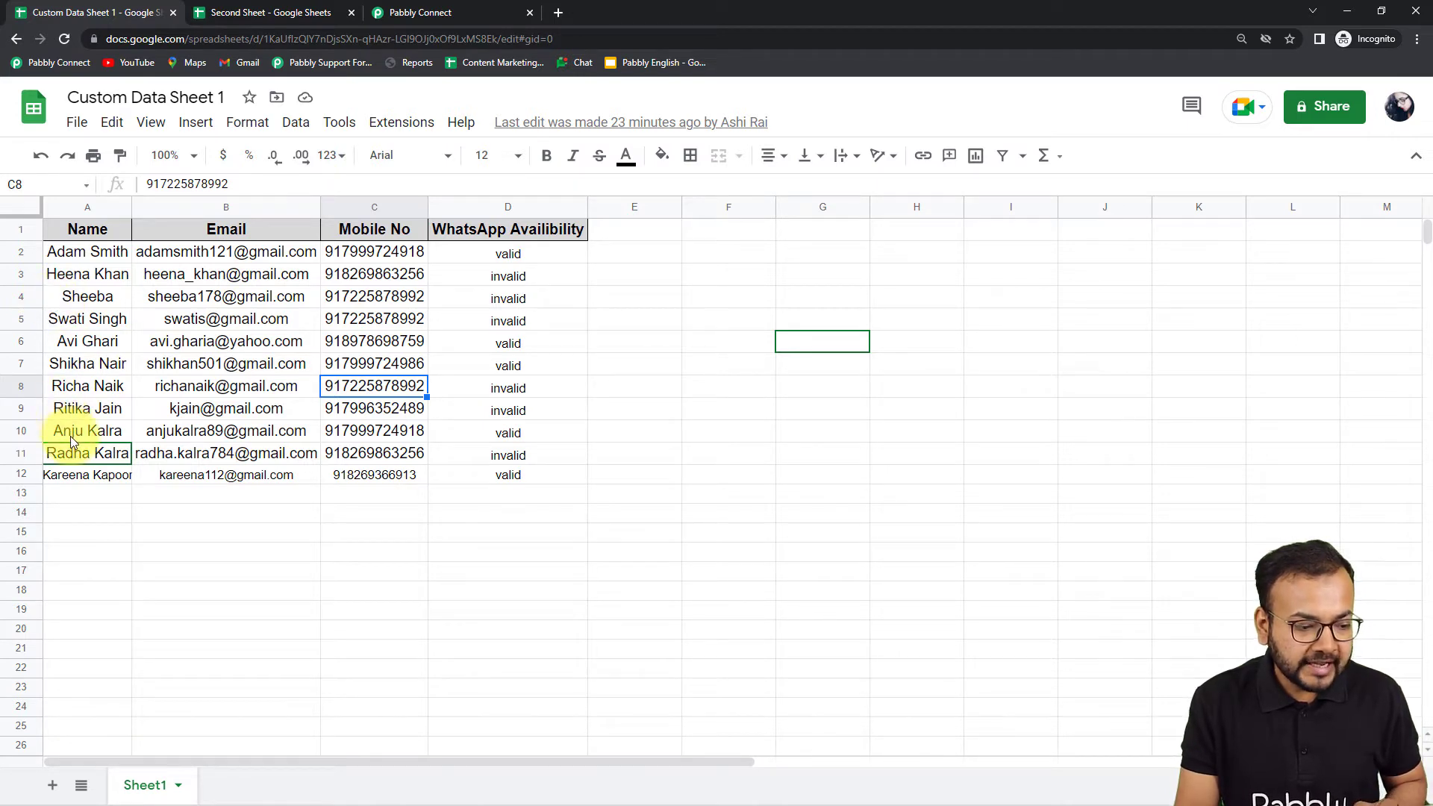
pyautogui.click(250, 16)
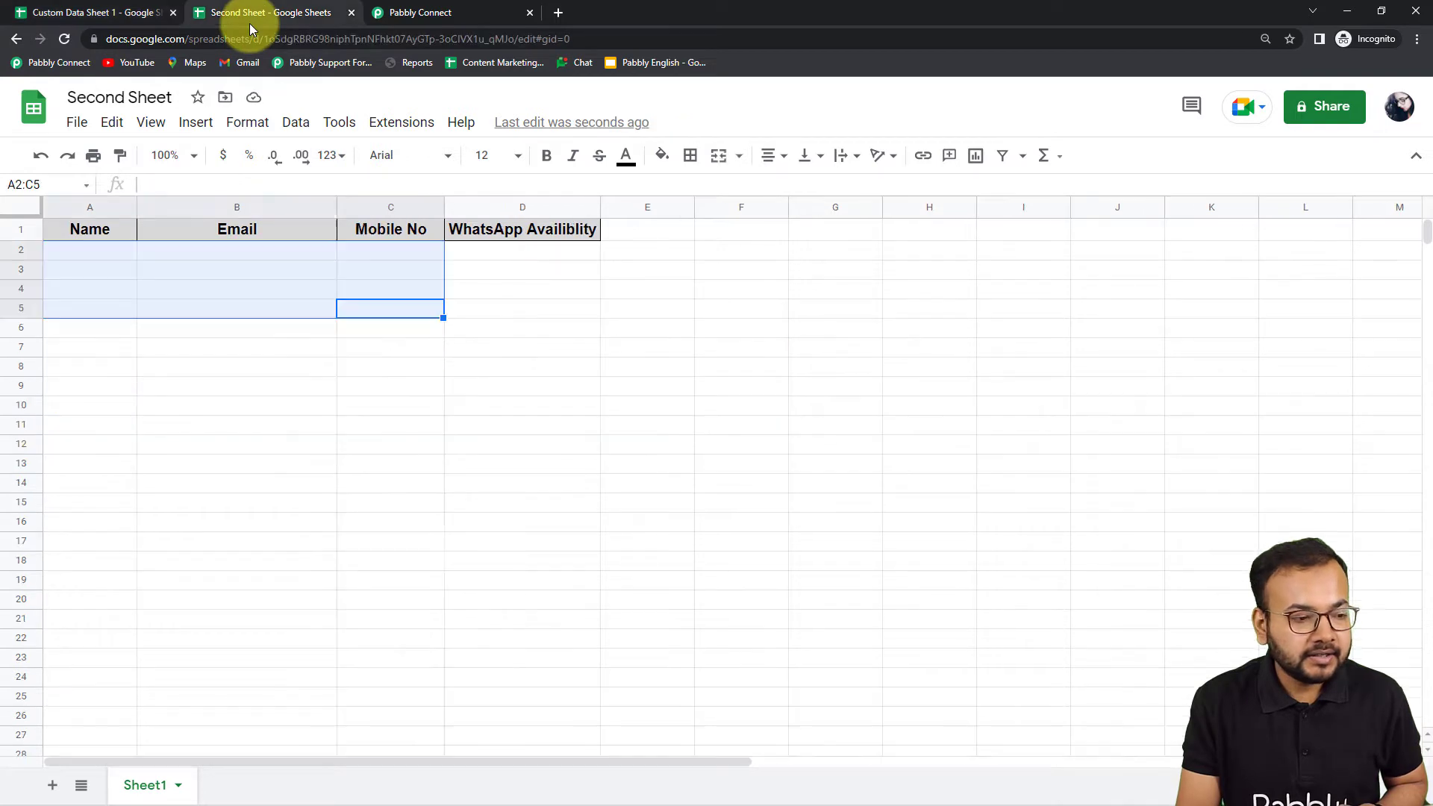
pyautogui.click(117, 15)
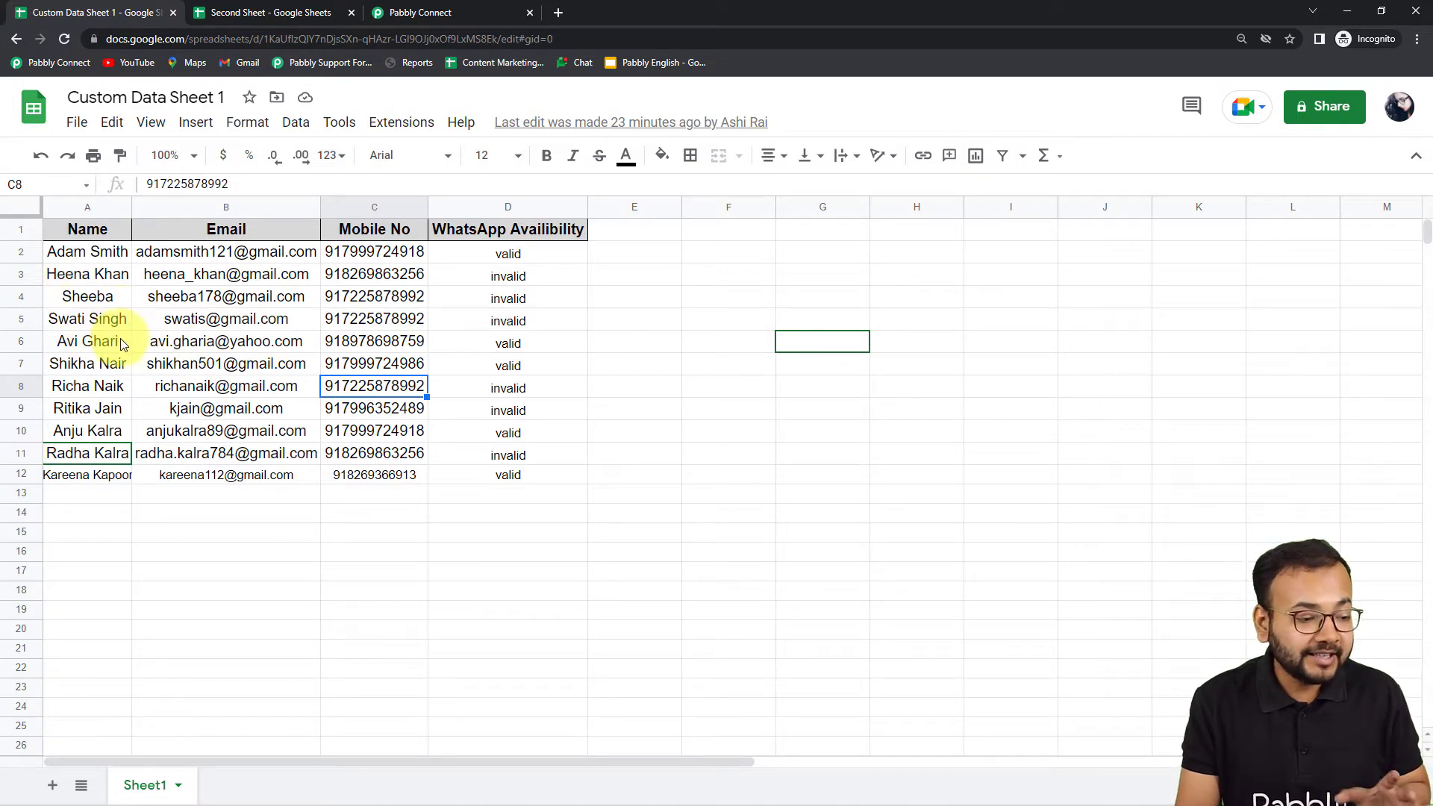
pyautogui.click(401, 128)
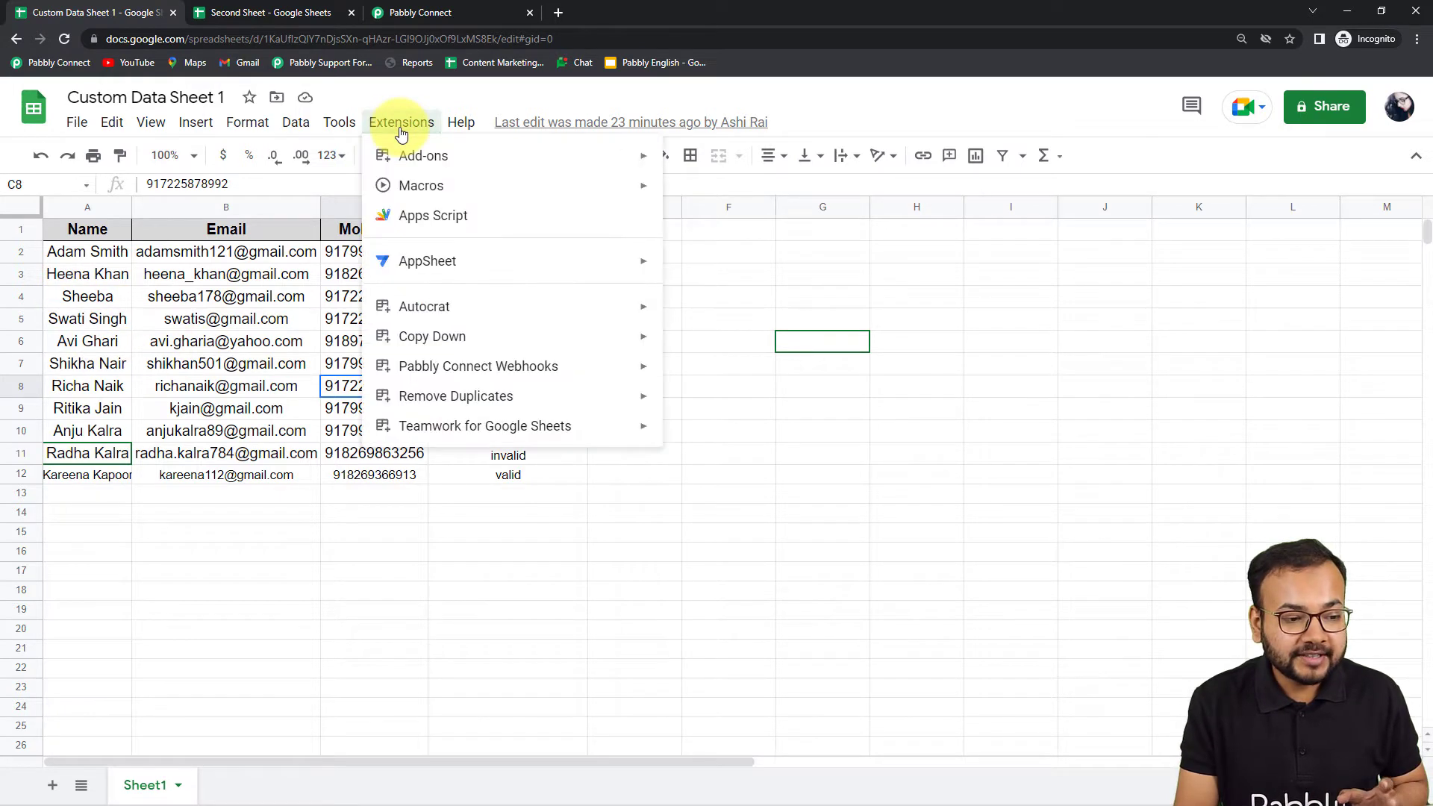
pyautogui.moveTo(382, 364)
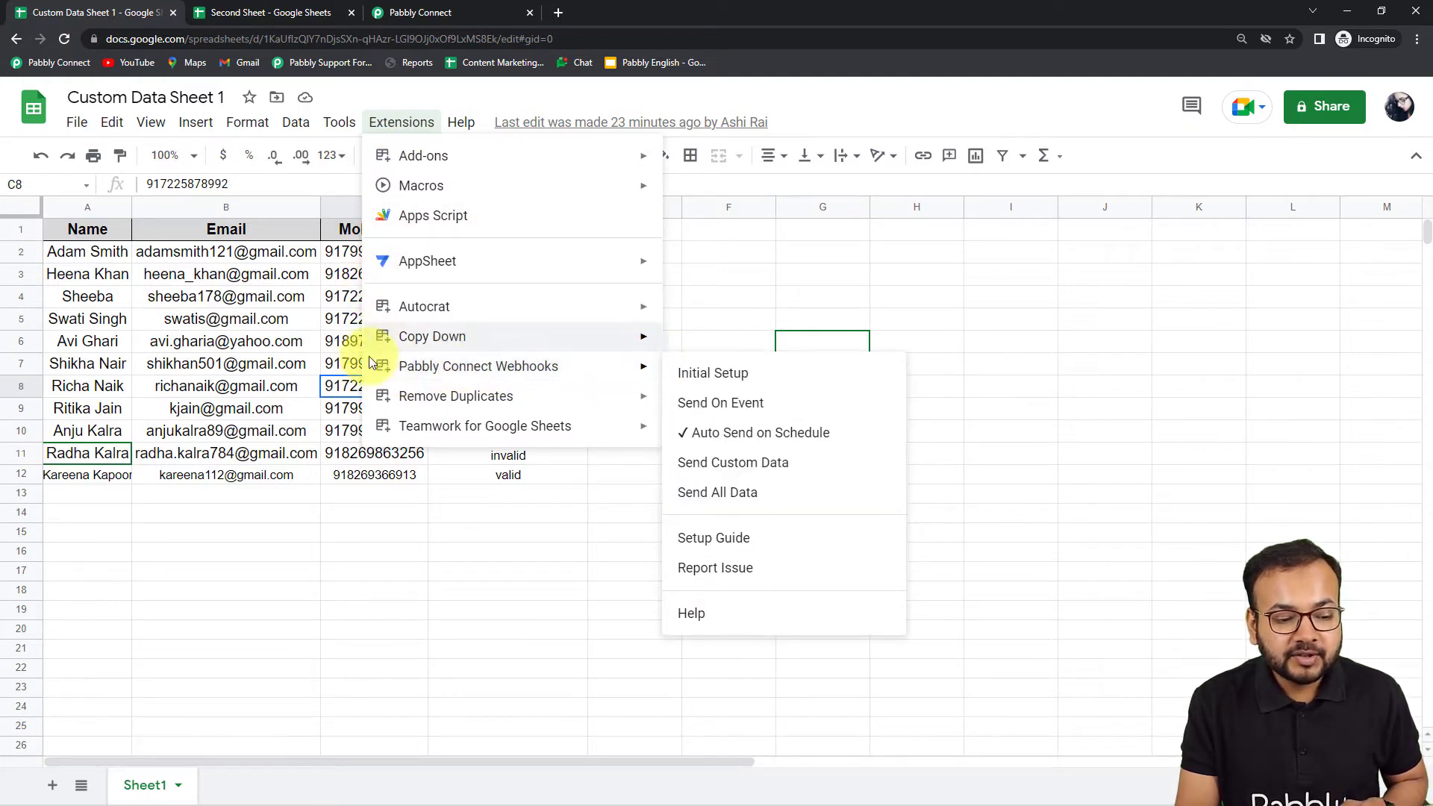
pyautogui.moveTo(458, 395)
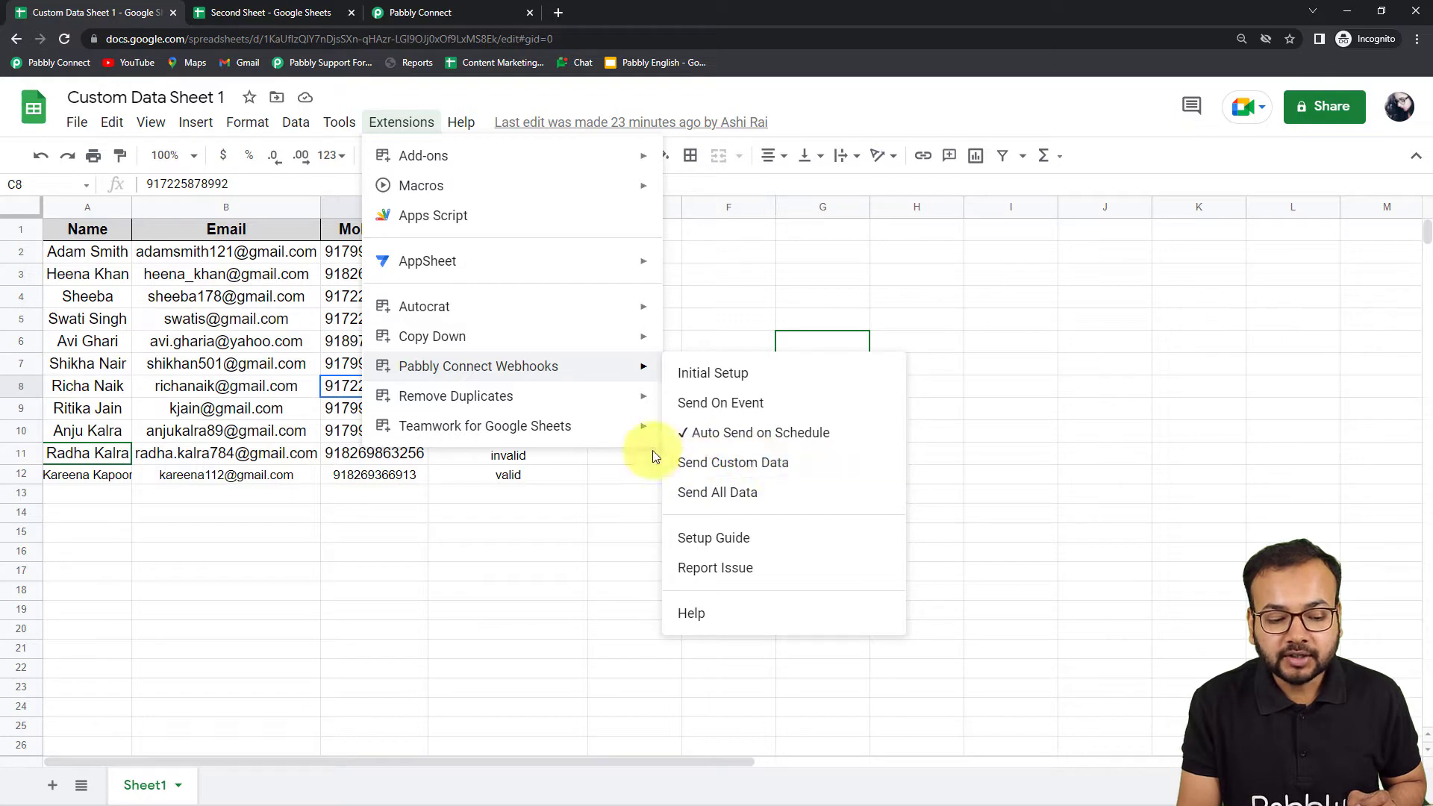
pyautogui.click(732, 464)
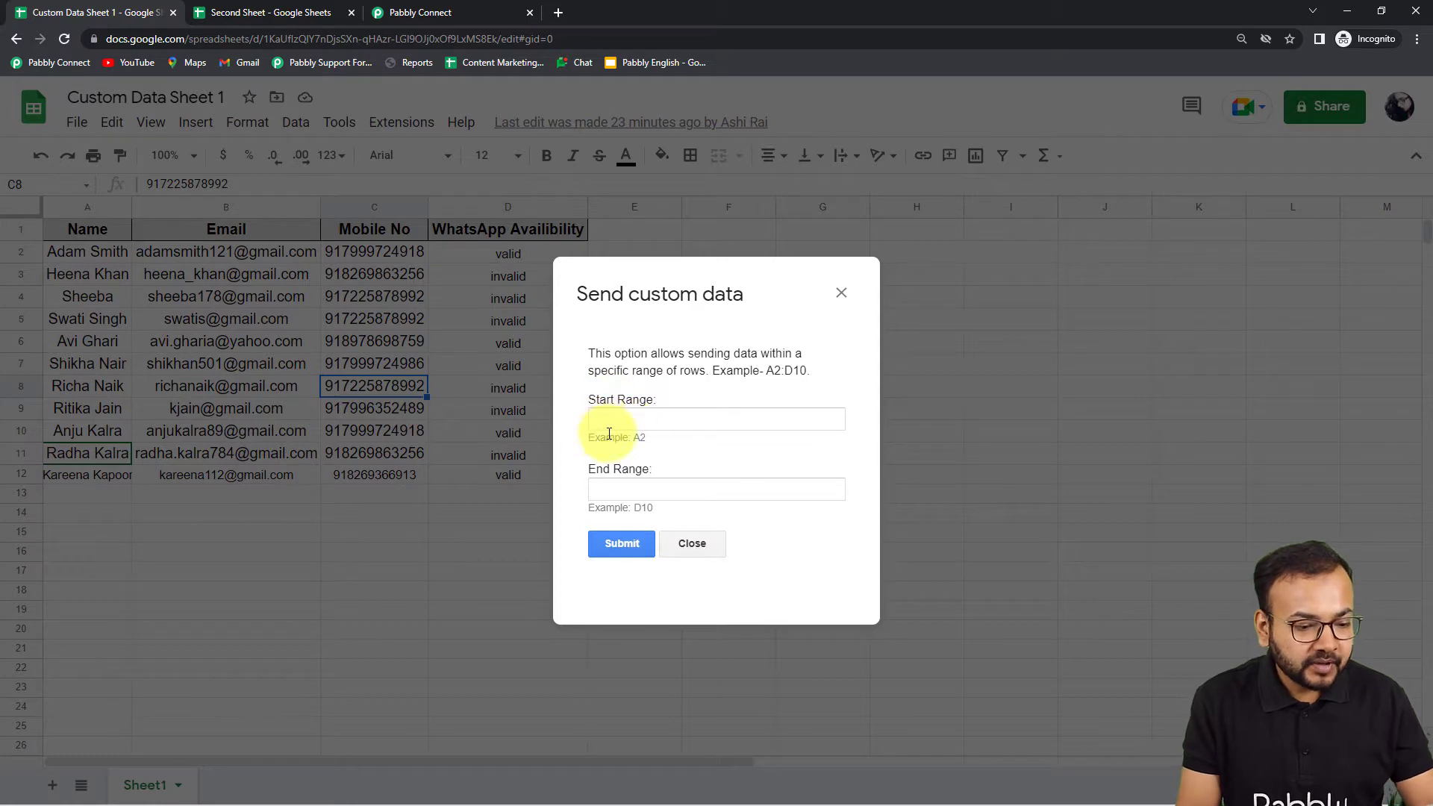
pyautogui.click(621, 422)
pyautogui.write('A')
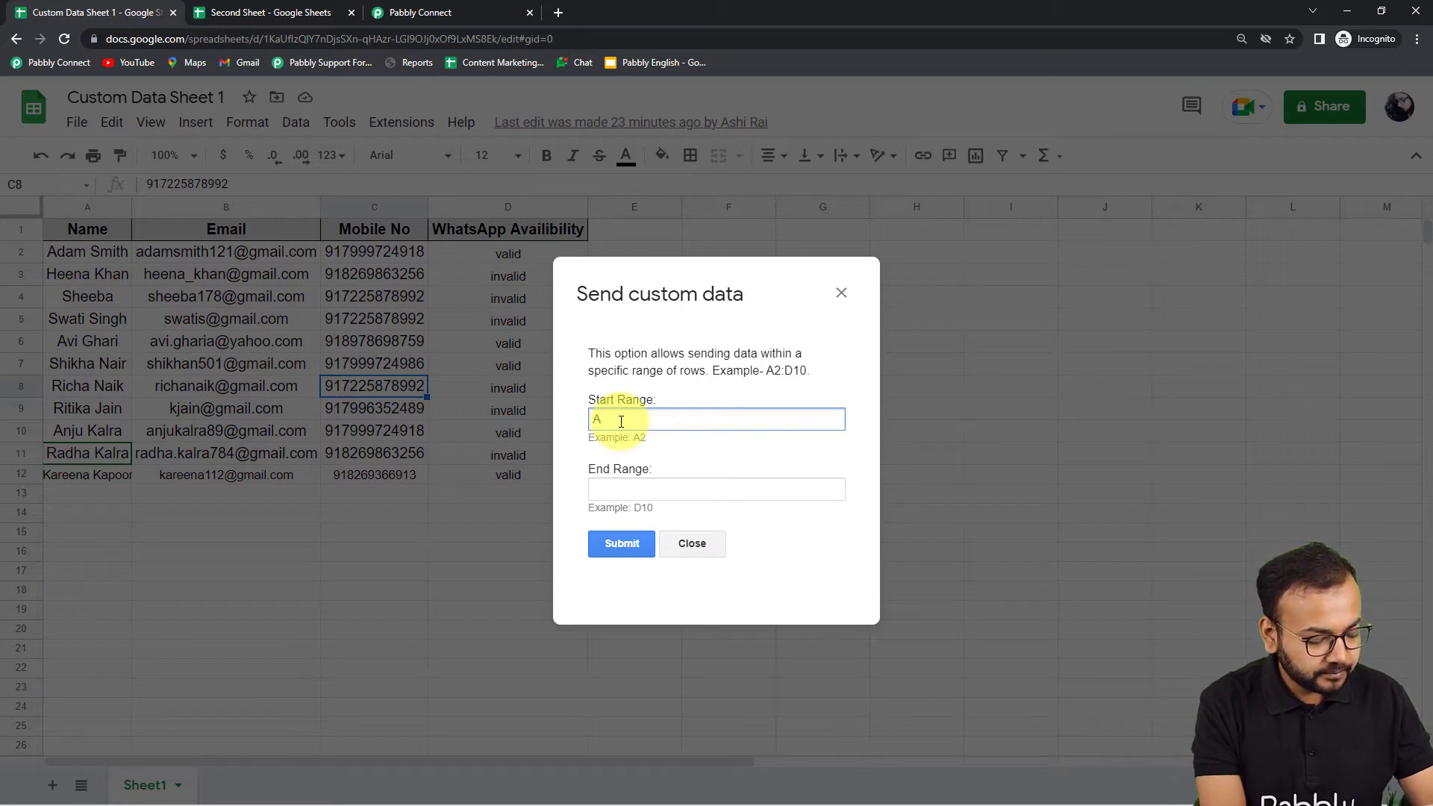
pyautogui.write('4')
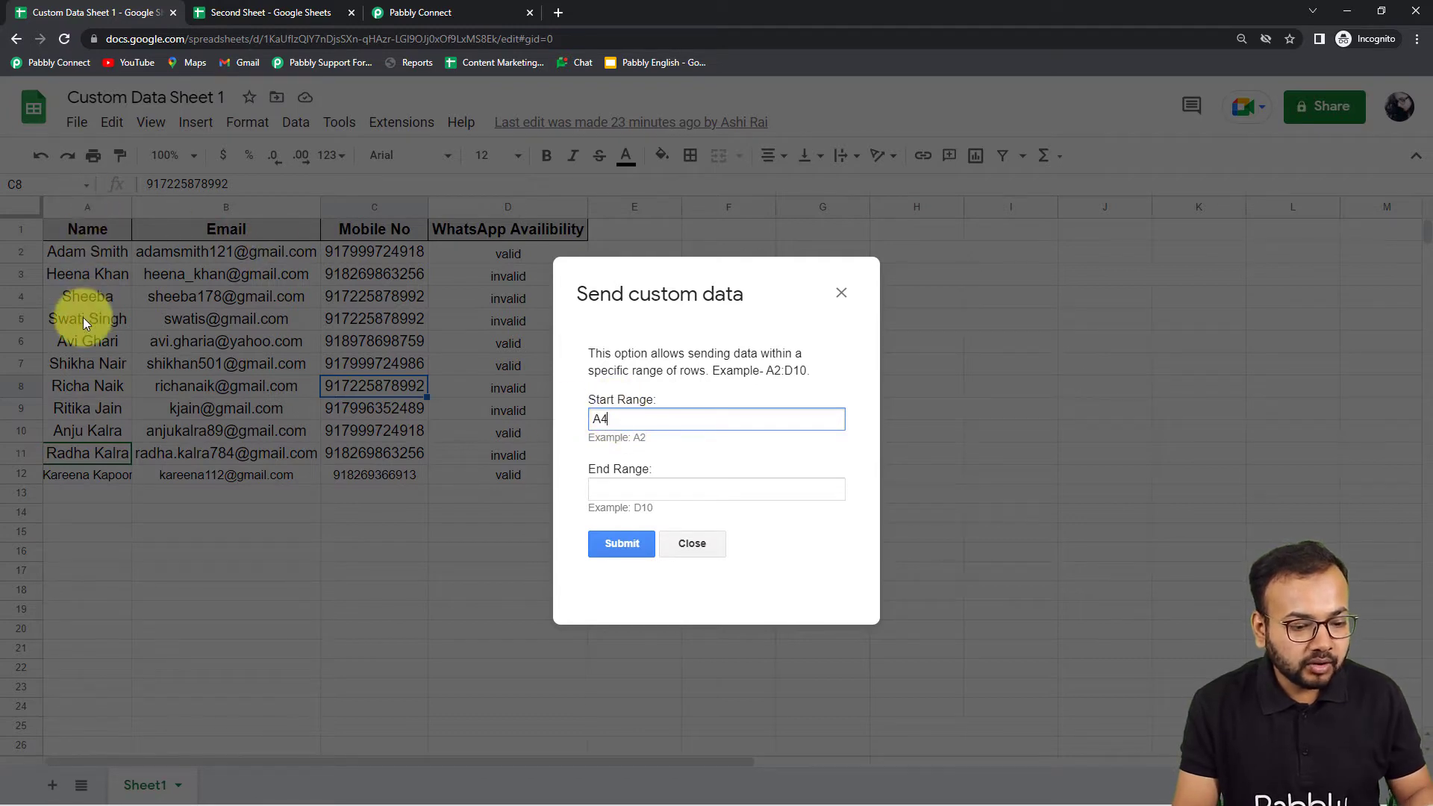
pyautogui.click(616, 496)
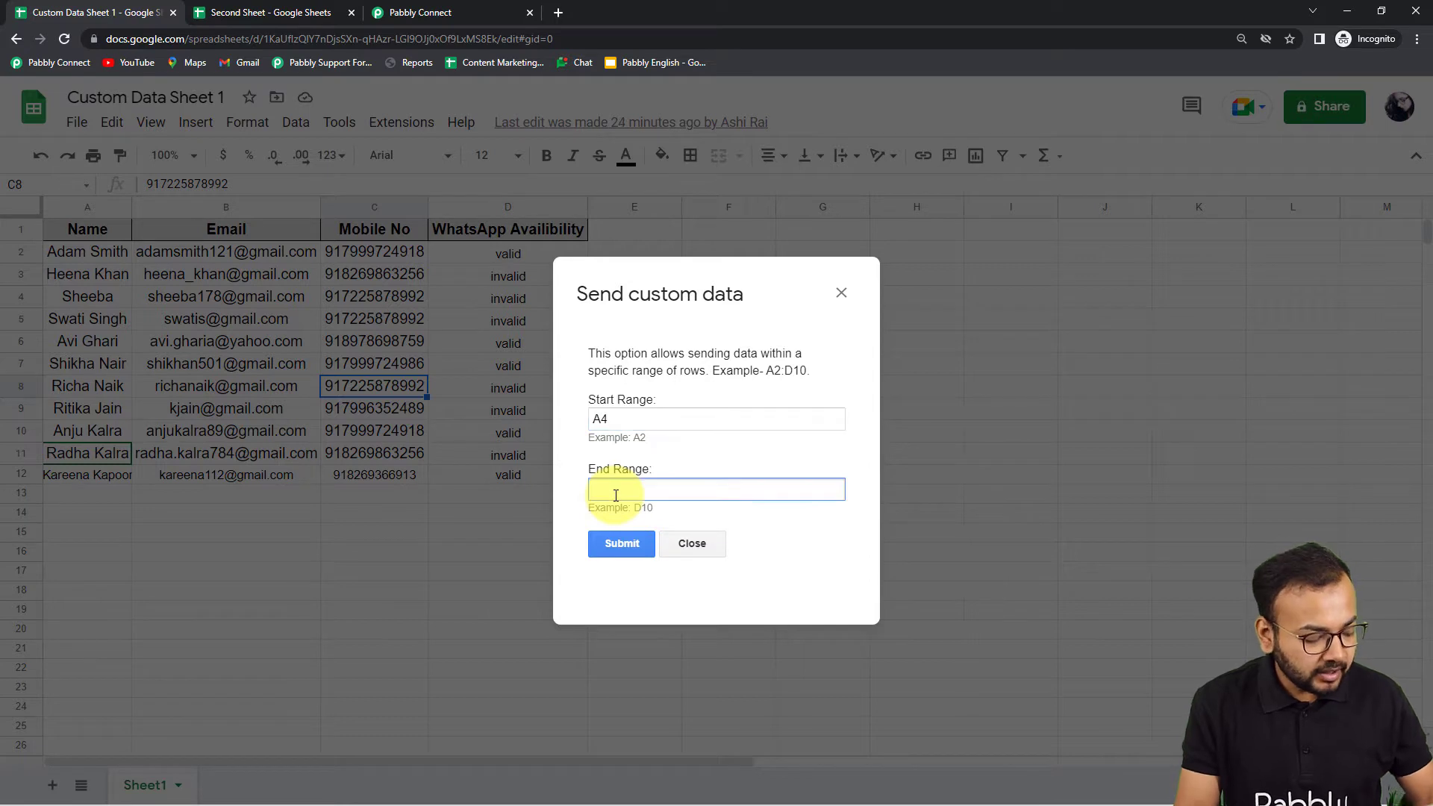
pyautogui.write('D')
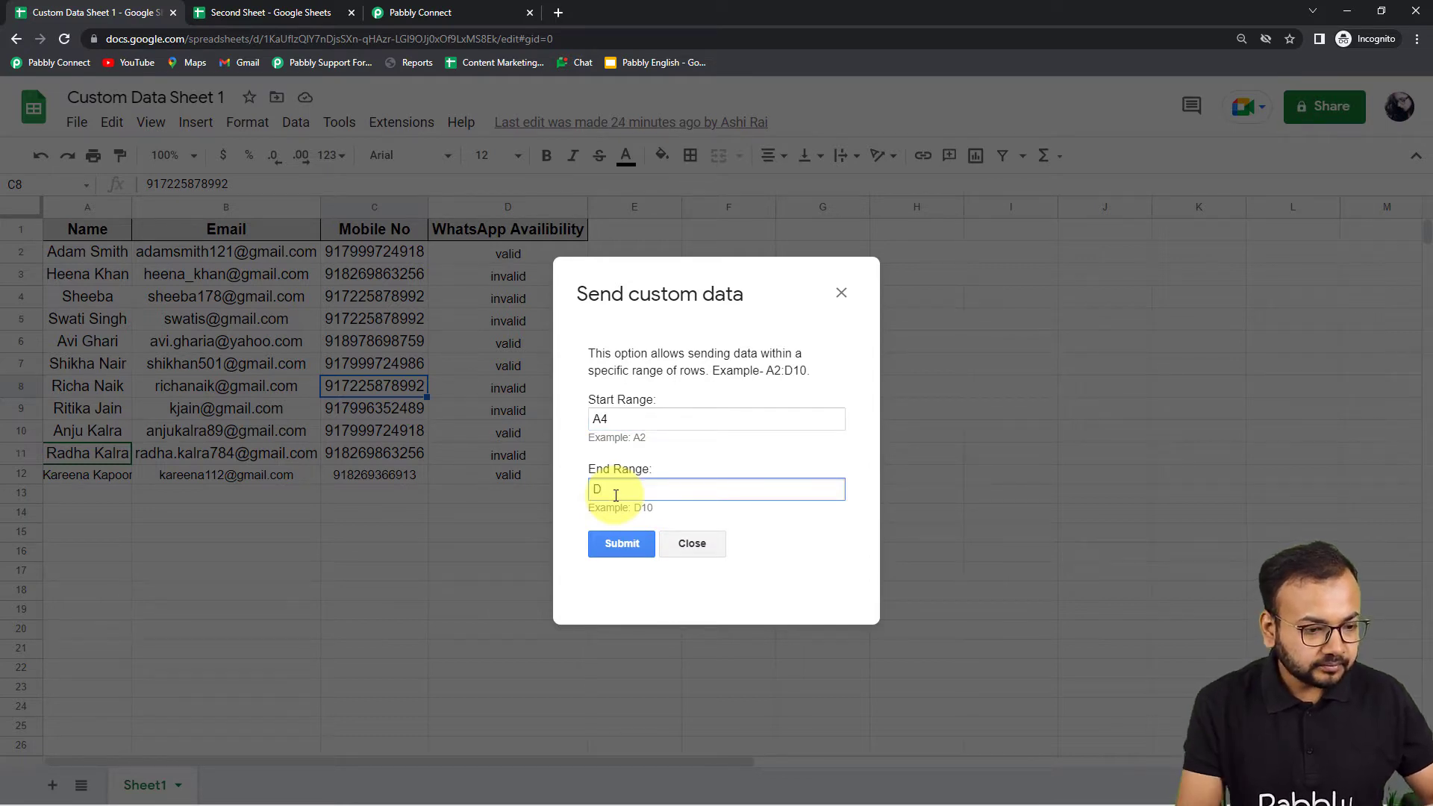
pyautogui.write('10')
pyautogui.click(691, 513)
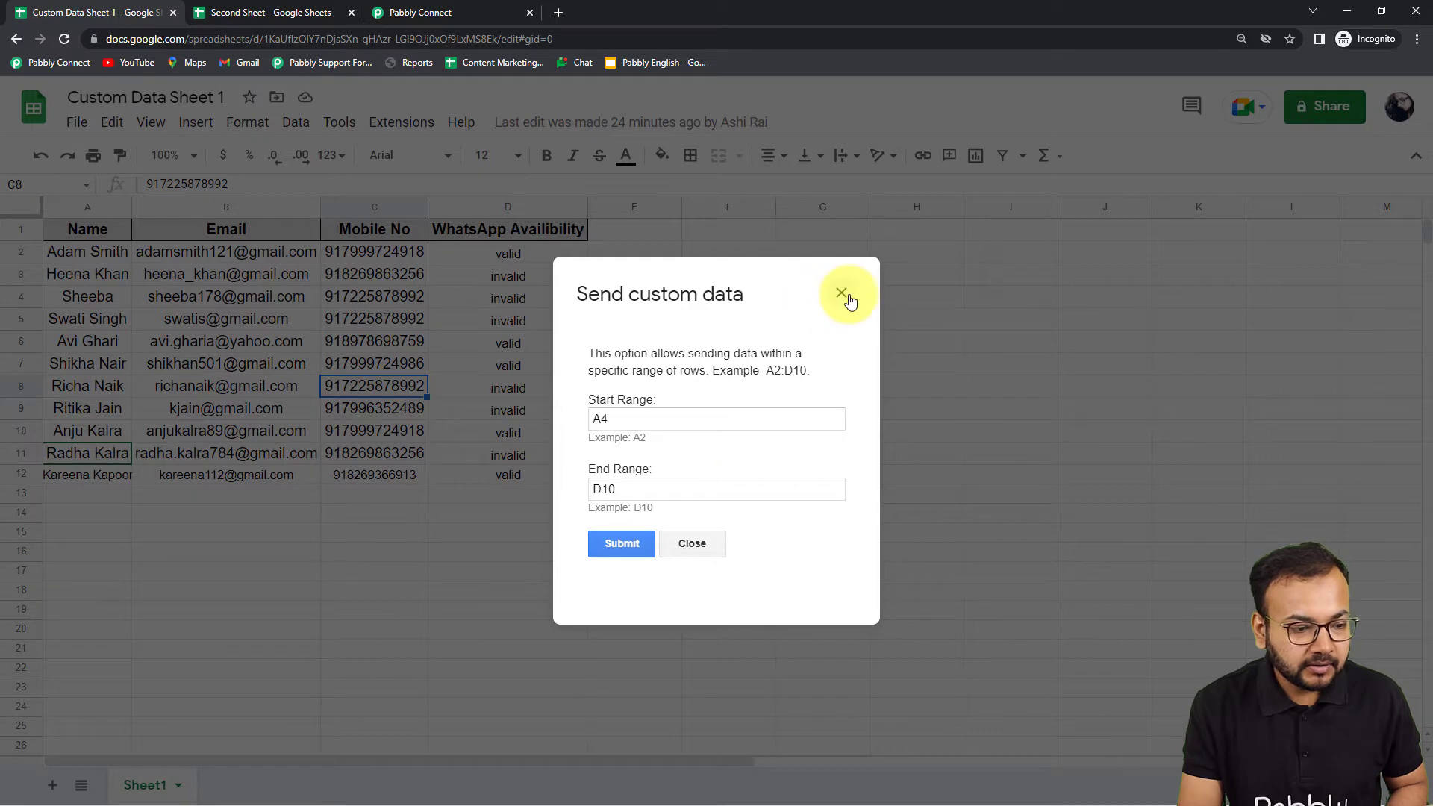
pyautogui.click(842, 293)
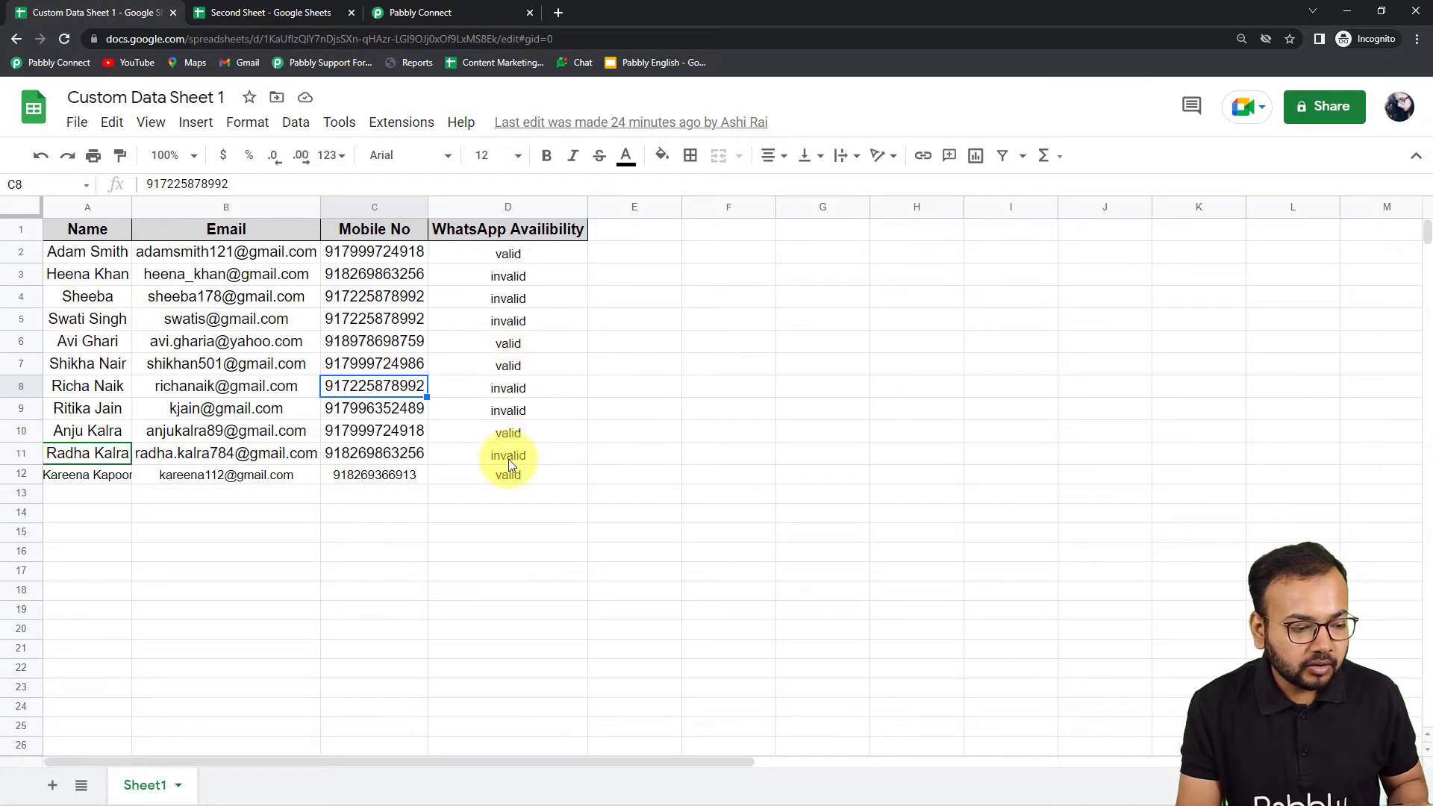
# Send the custom data range A4 to D10 of Custom Data Sheet 1 with the Pabbly Connect Webhooks add-on.
pyautogui.click(392, 122)
pyautogui.moveTo(535, 379)
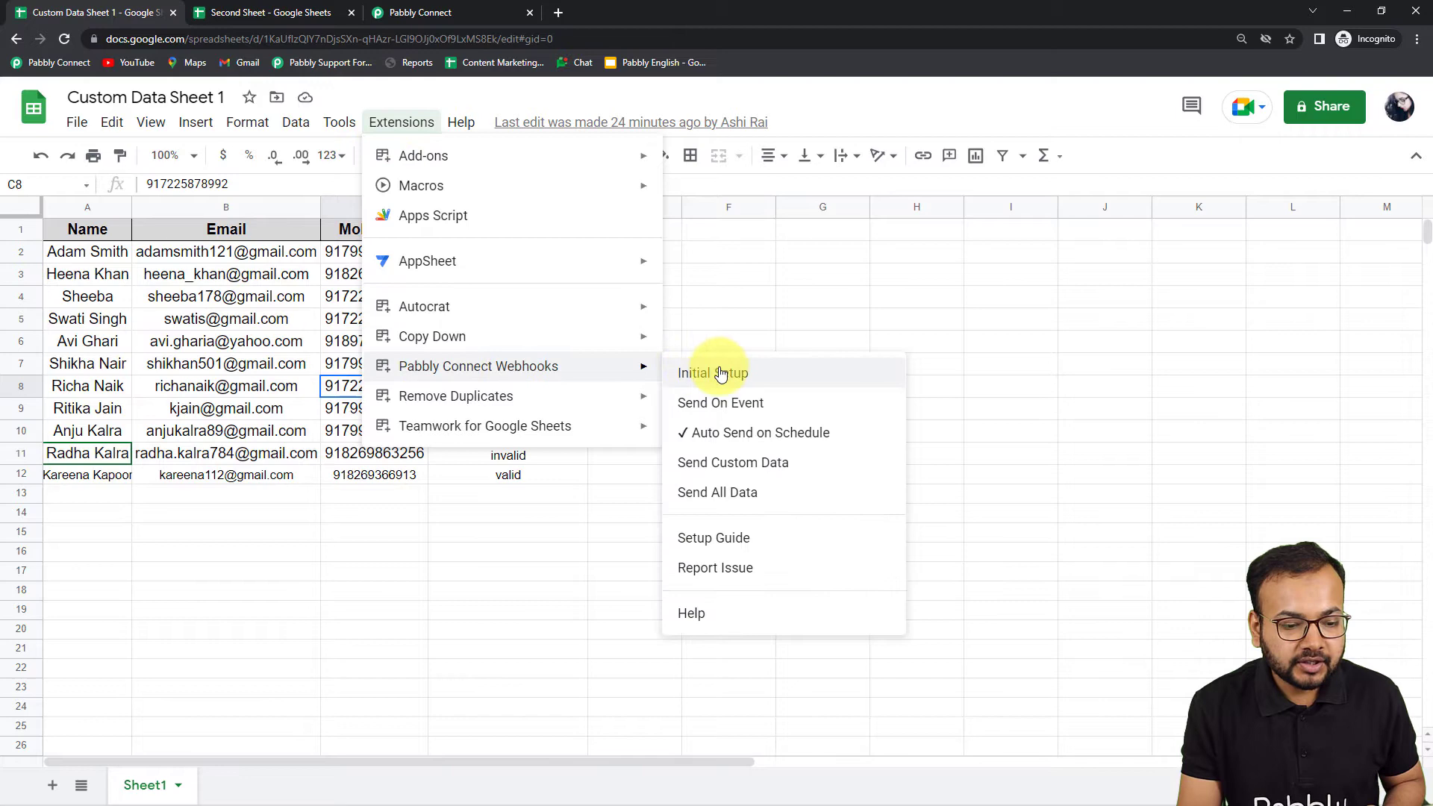
pyautogui.click(734, 473)
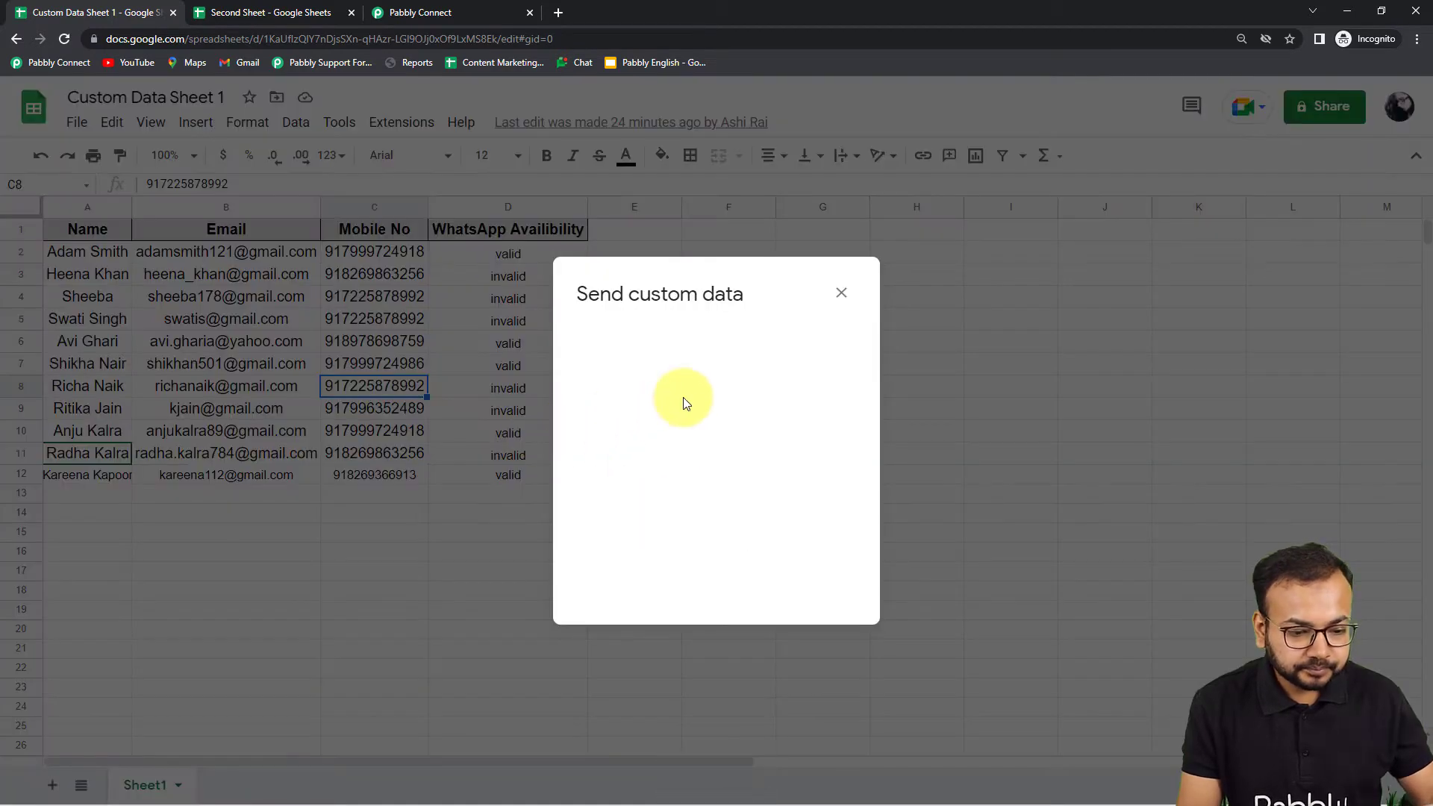
pyautogui.click(645, 419)
pyautogui.write('A4')
pyautogui.click(610, 493)
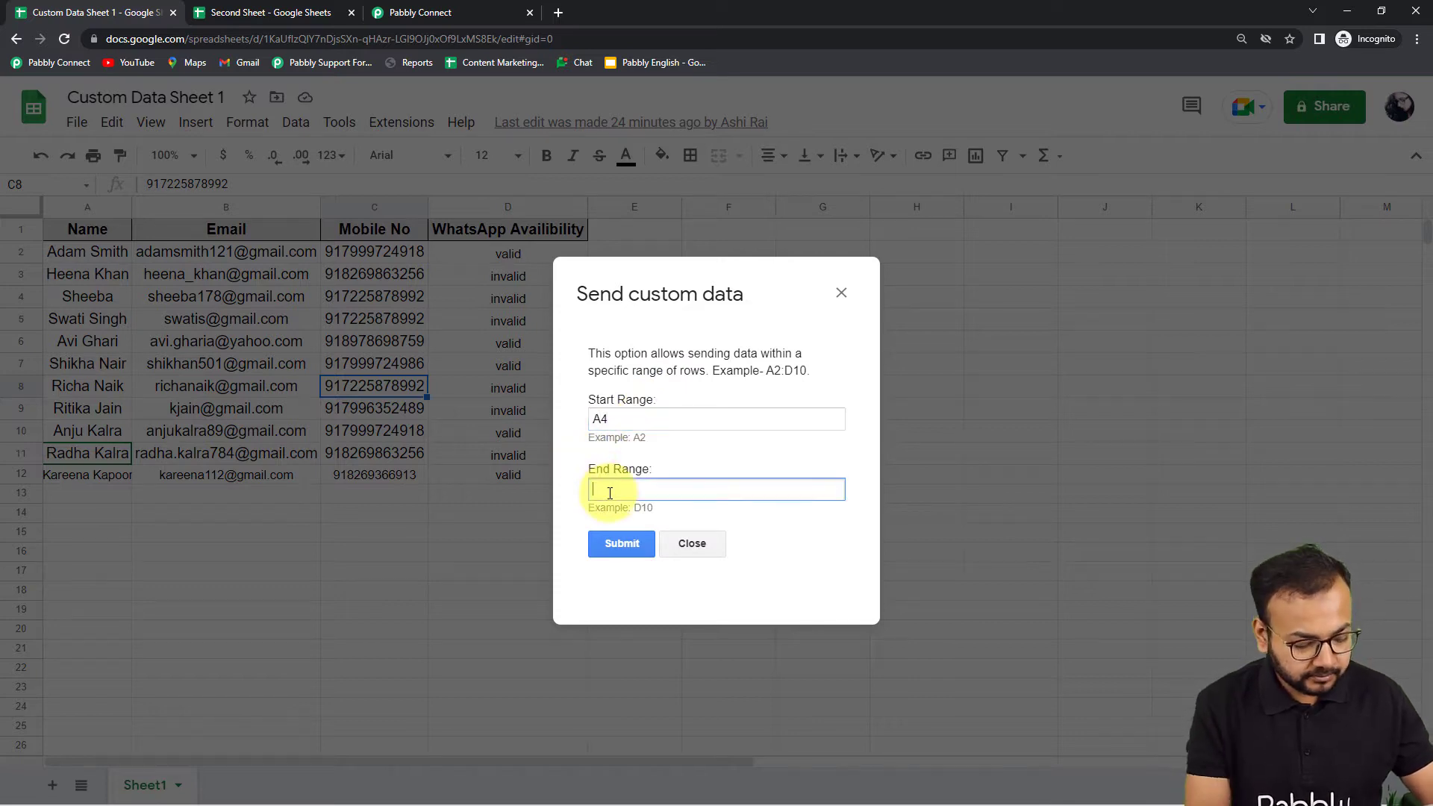
pyautogui.write('D10')
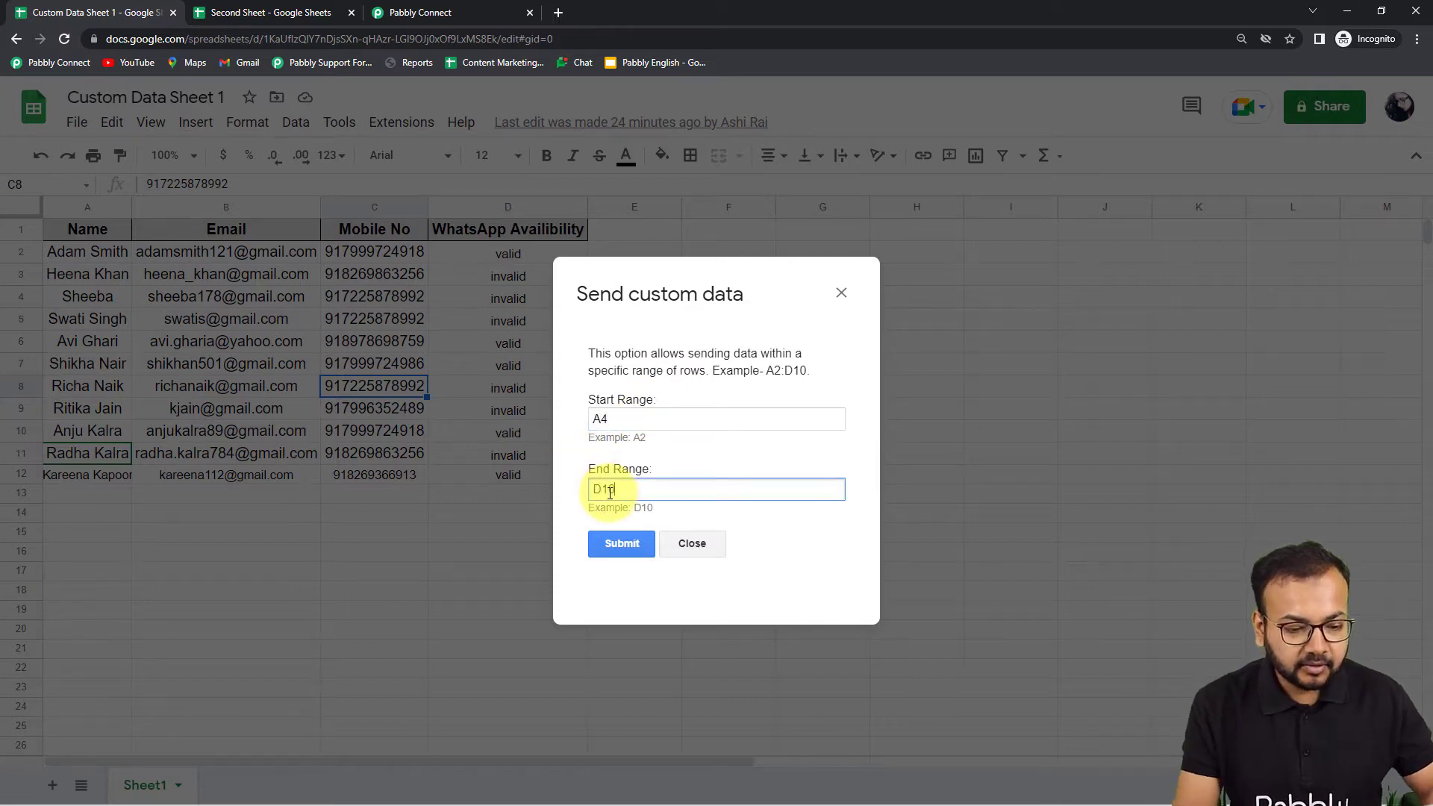
pyautogui.click(623, 546)
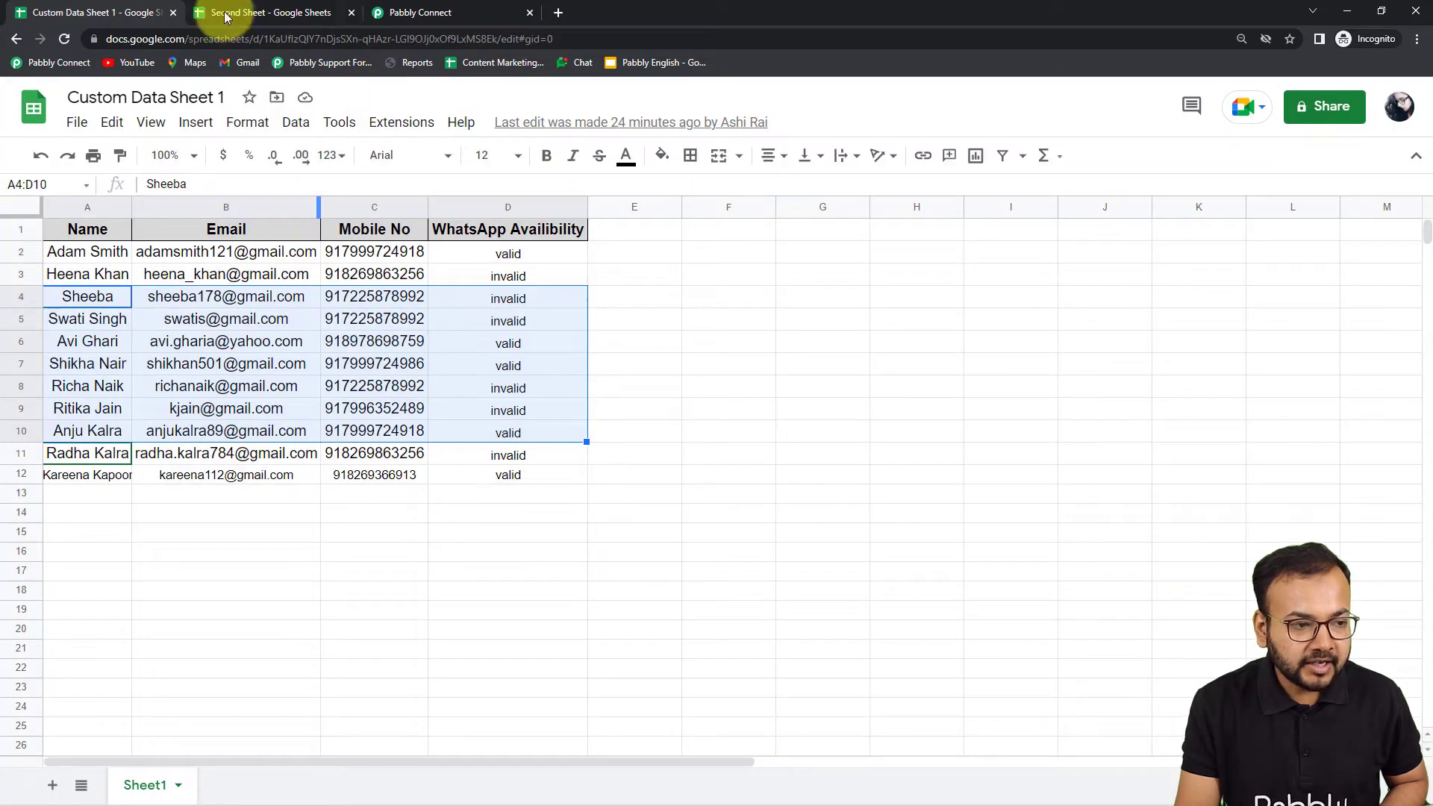
# Check the rows received in Second Sheet against the range sent from Custom Data Sheet 1.
pyautogui.click(224, 13)
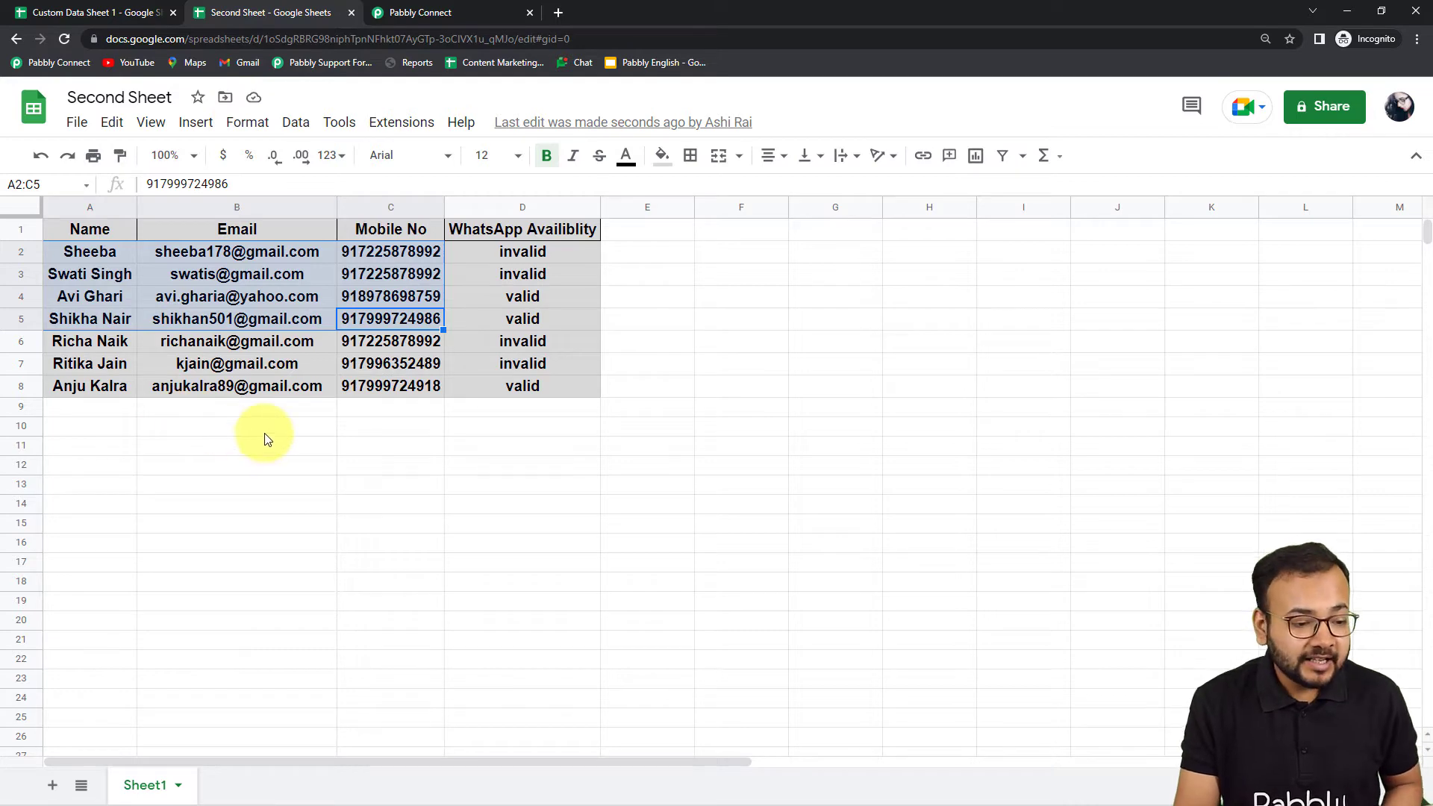
pyautogui.click(108, 13)
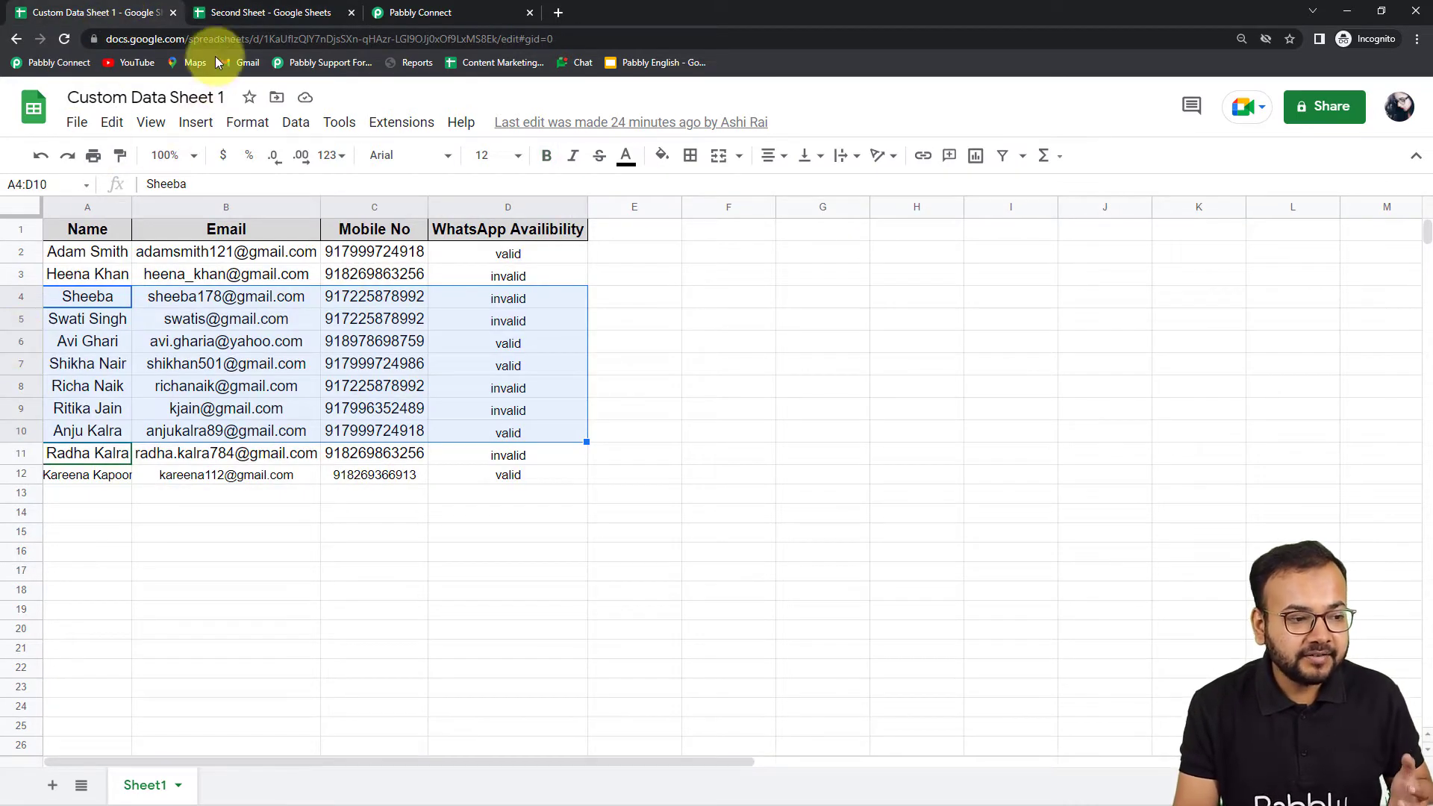
pyautogui.click(237, 15)
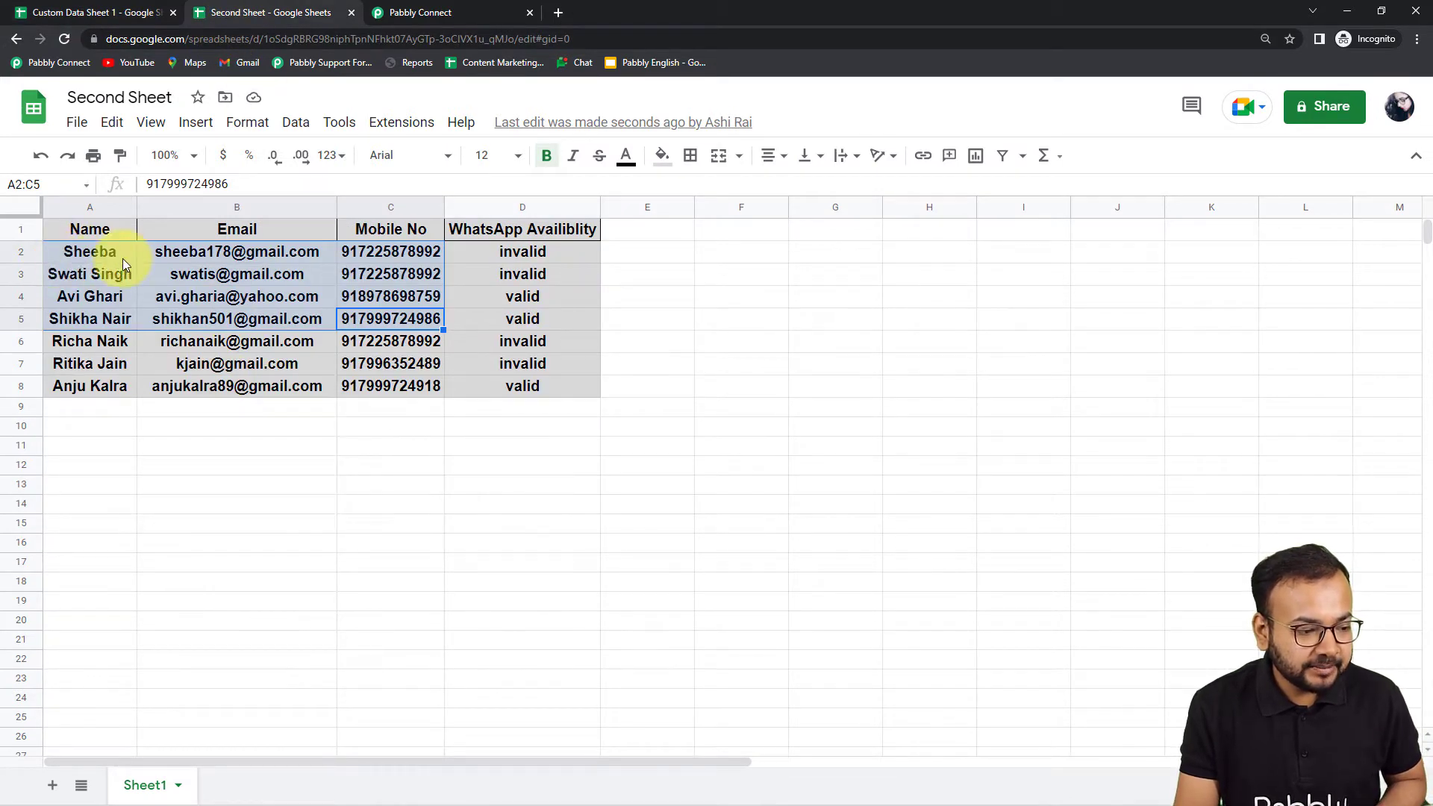
pyautogui.click(63, 13)
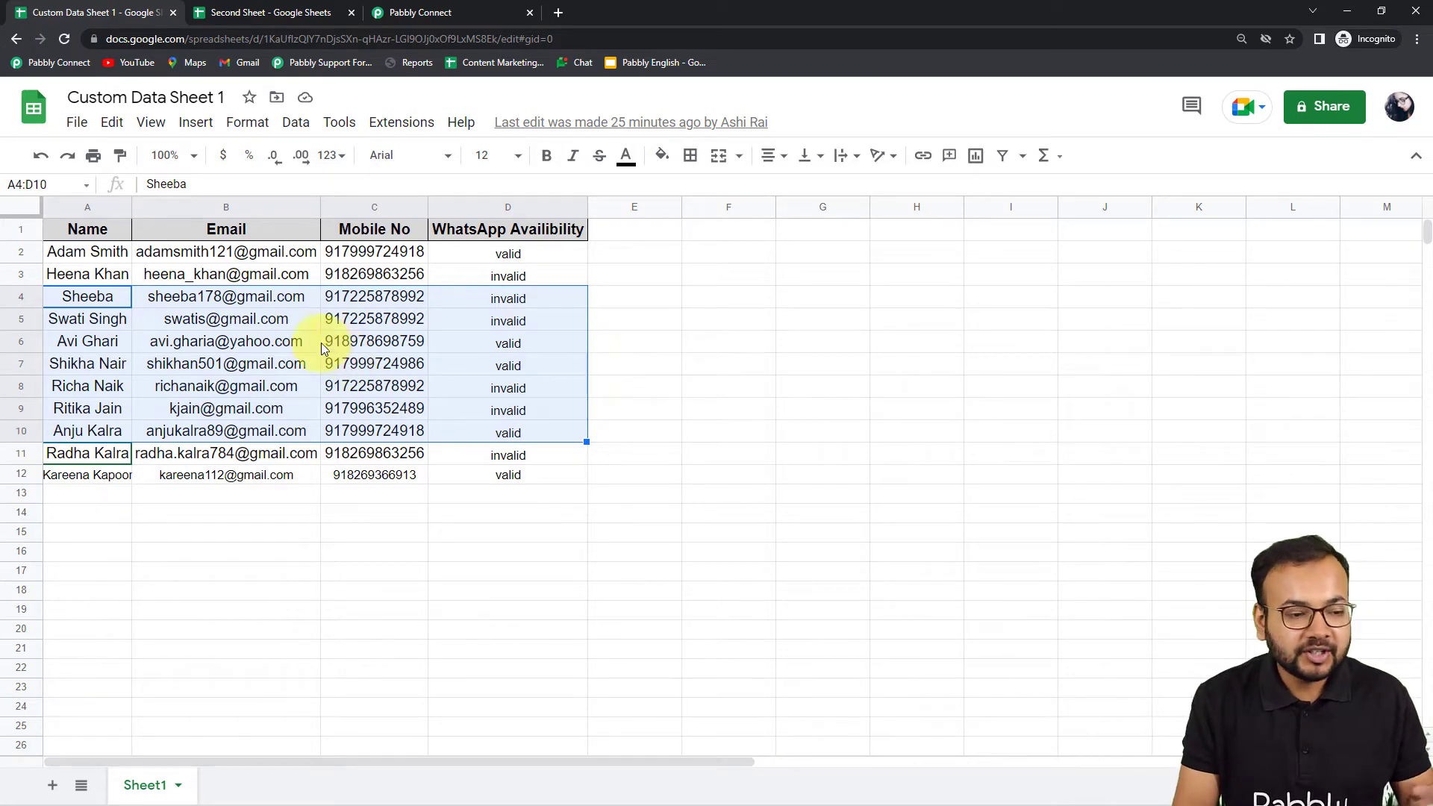
# Open Pabbly Connect in a new browser tab and create a workflow named "Send Custom Data Automation", collapsing its trigger step.
pyautogui.click(560, 13)
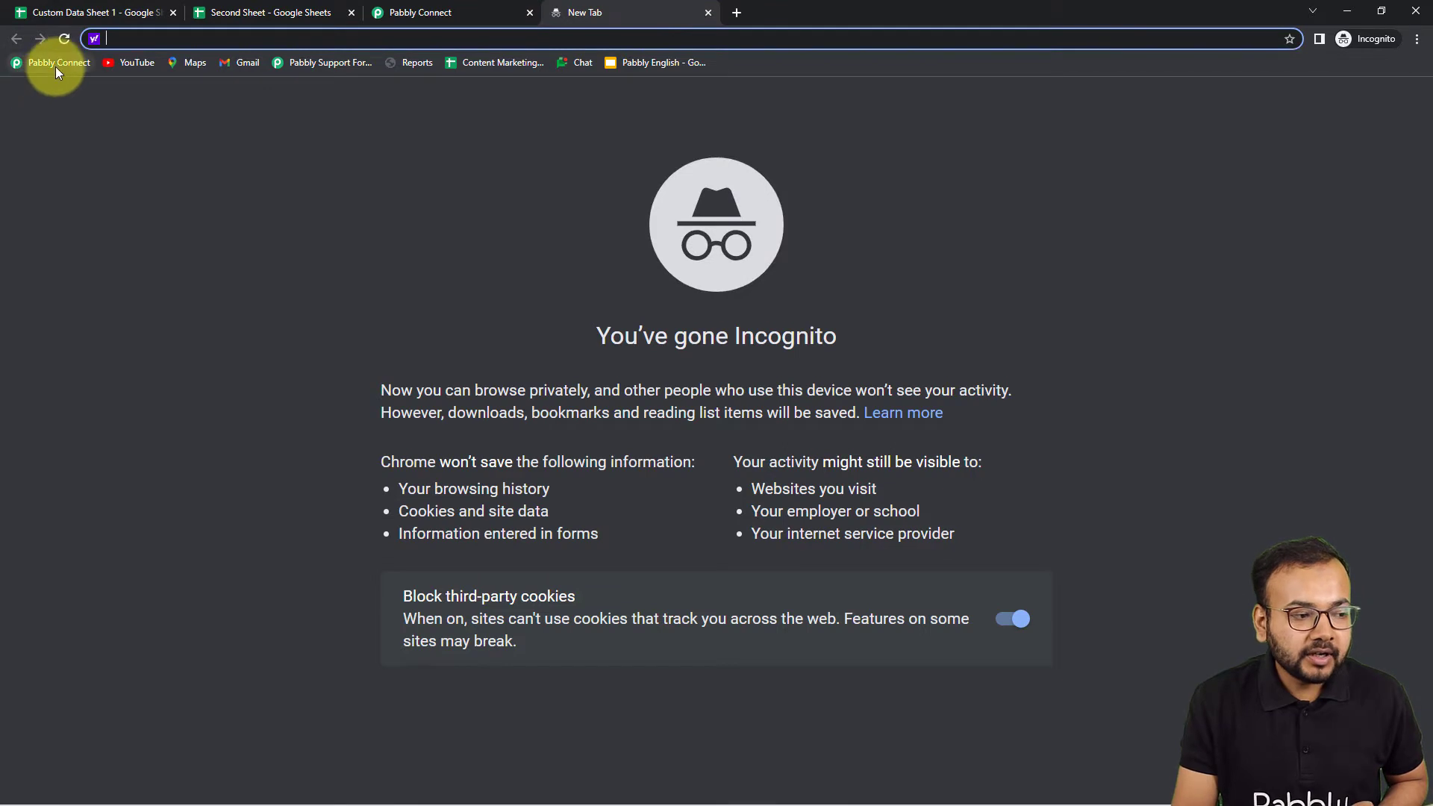
pyautogui.click(56, 66)
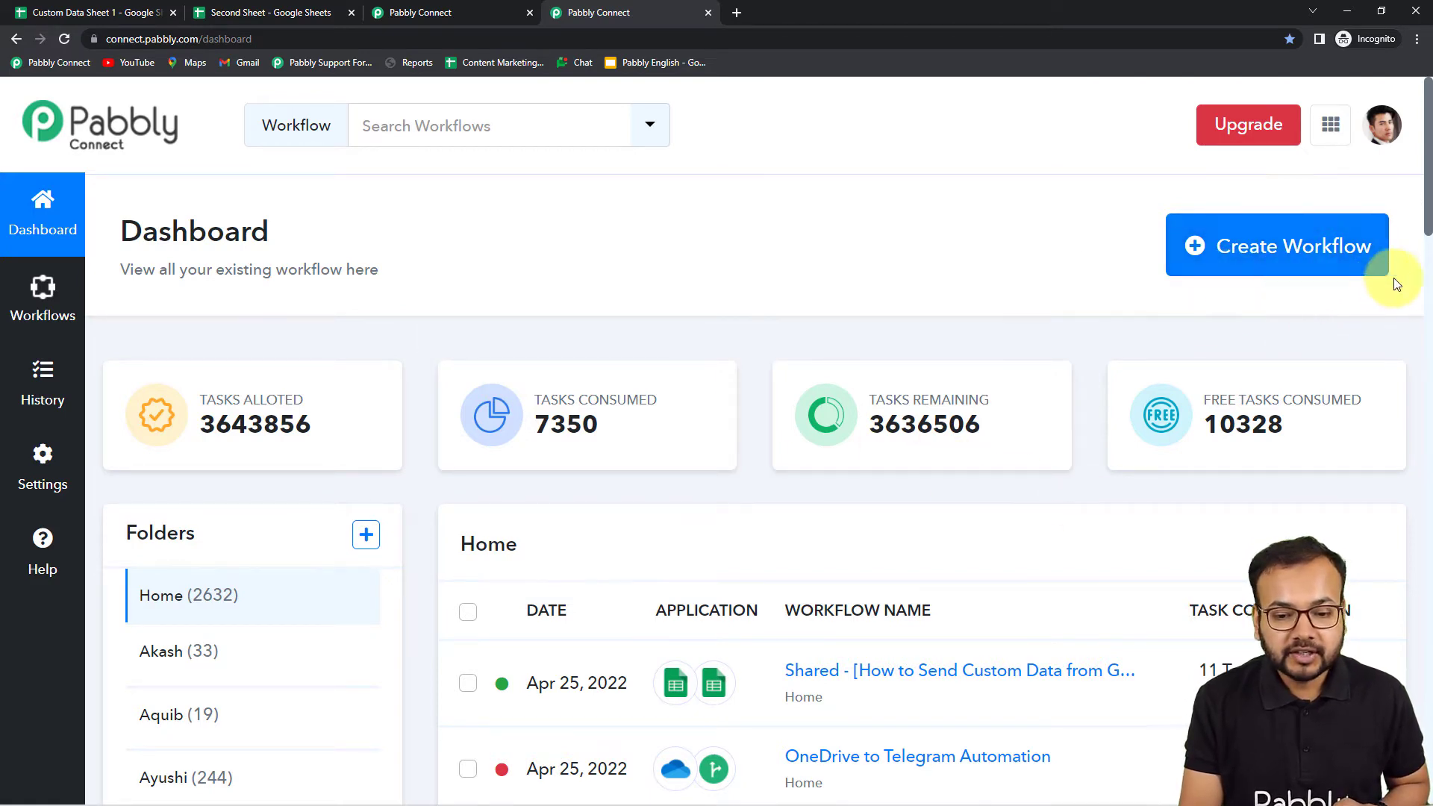
pyautogui.click(1281, 266)
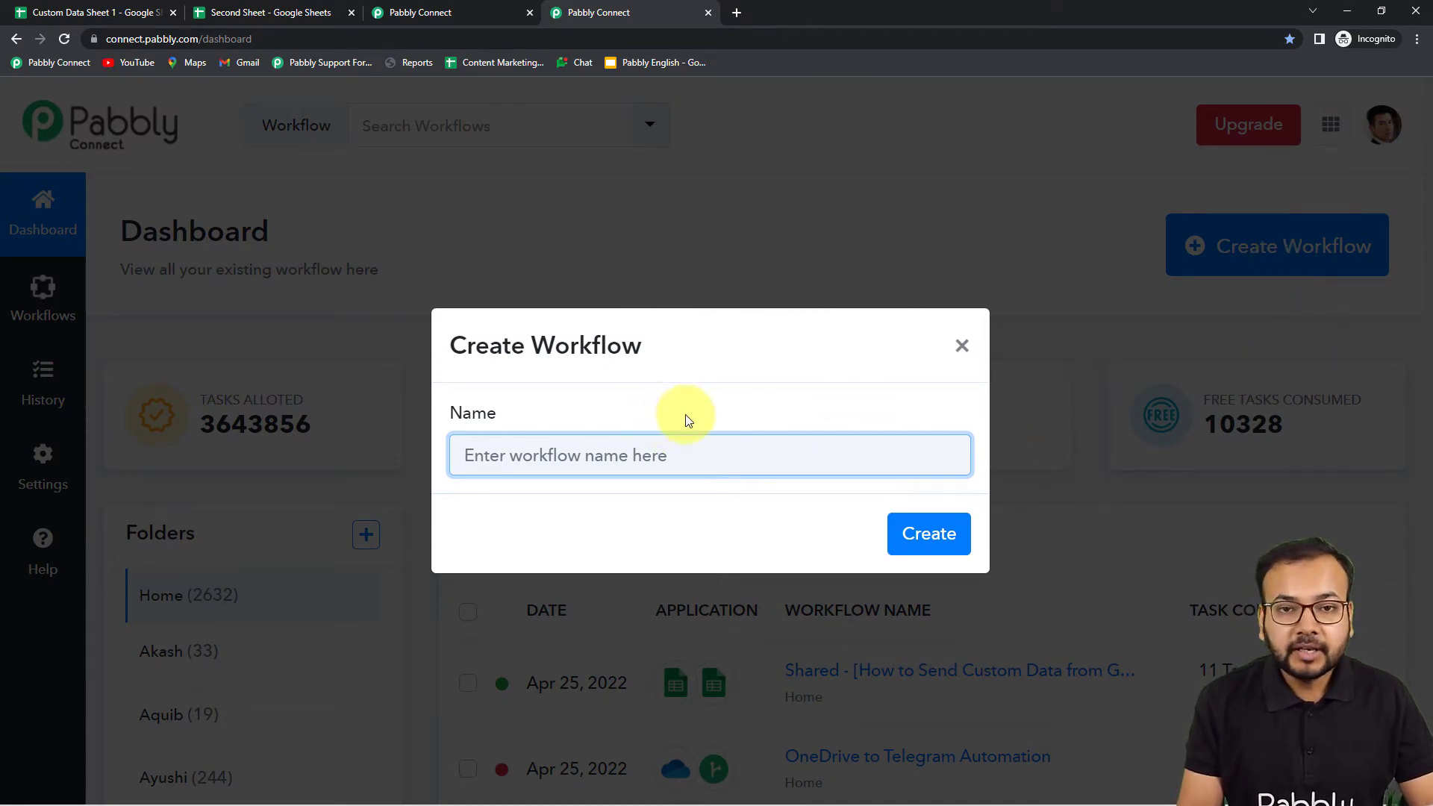
pyautogui.write('Send Custom Data Automation')
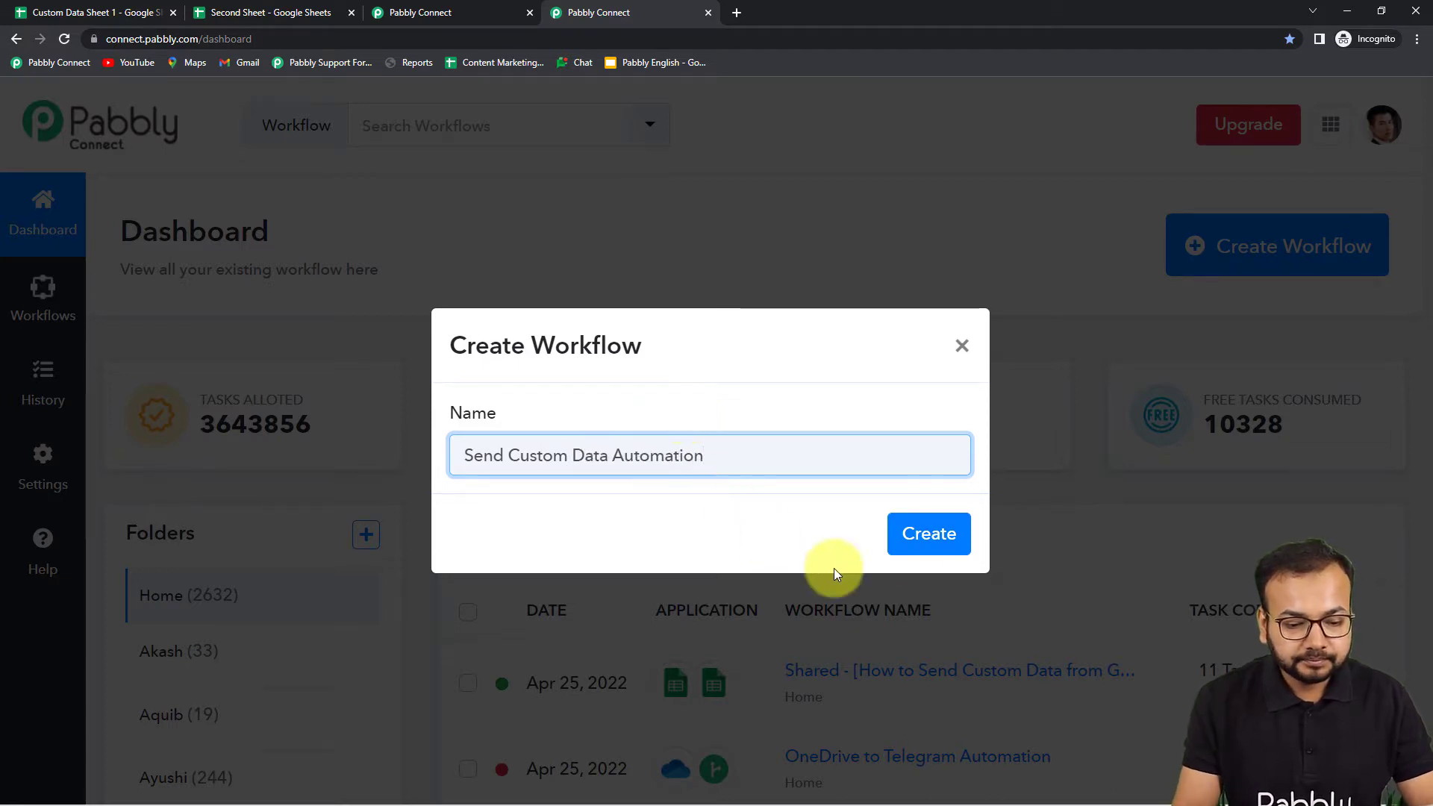
pyautogui.click(930, 540)
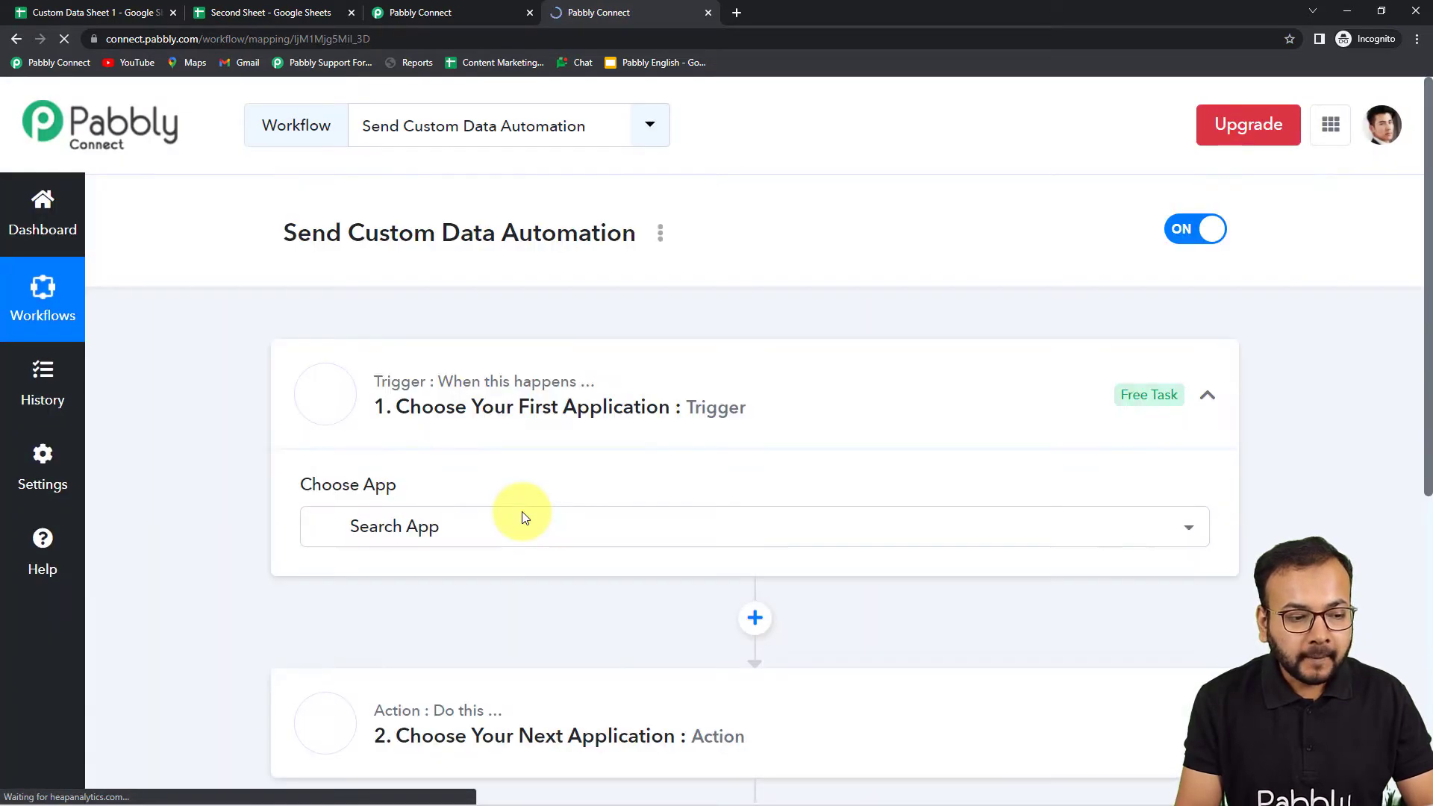
pyautogui.scroll(-1, 522, 512)
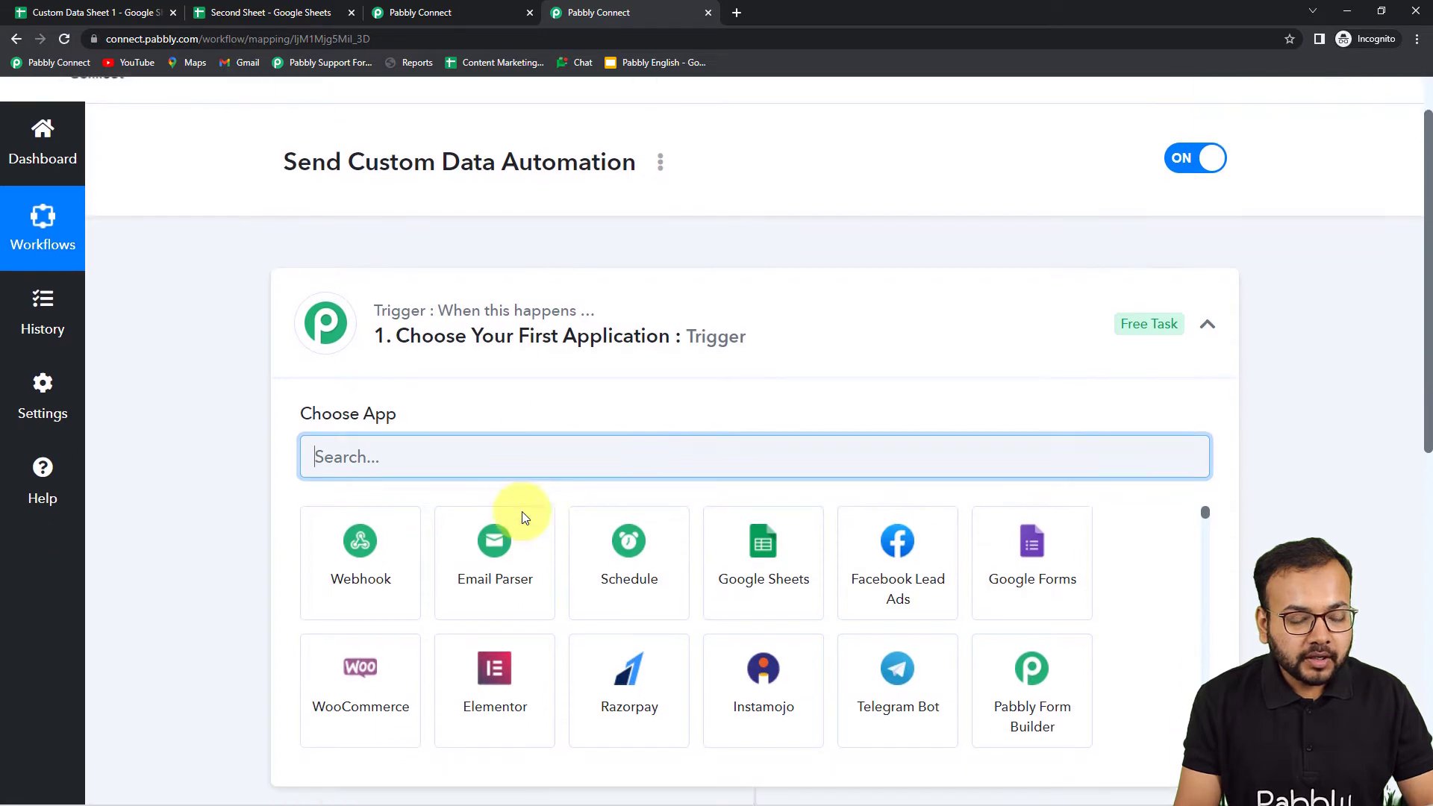
pyautogui.click(1208, 321)
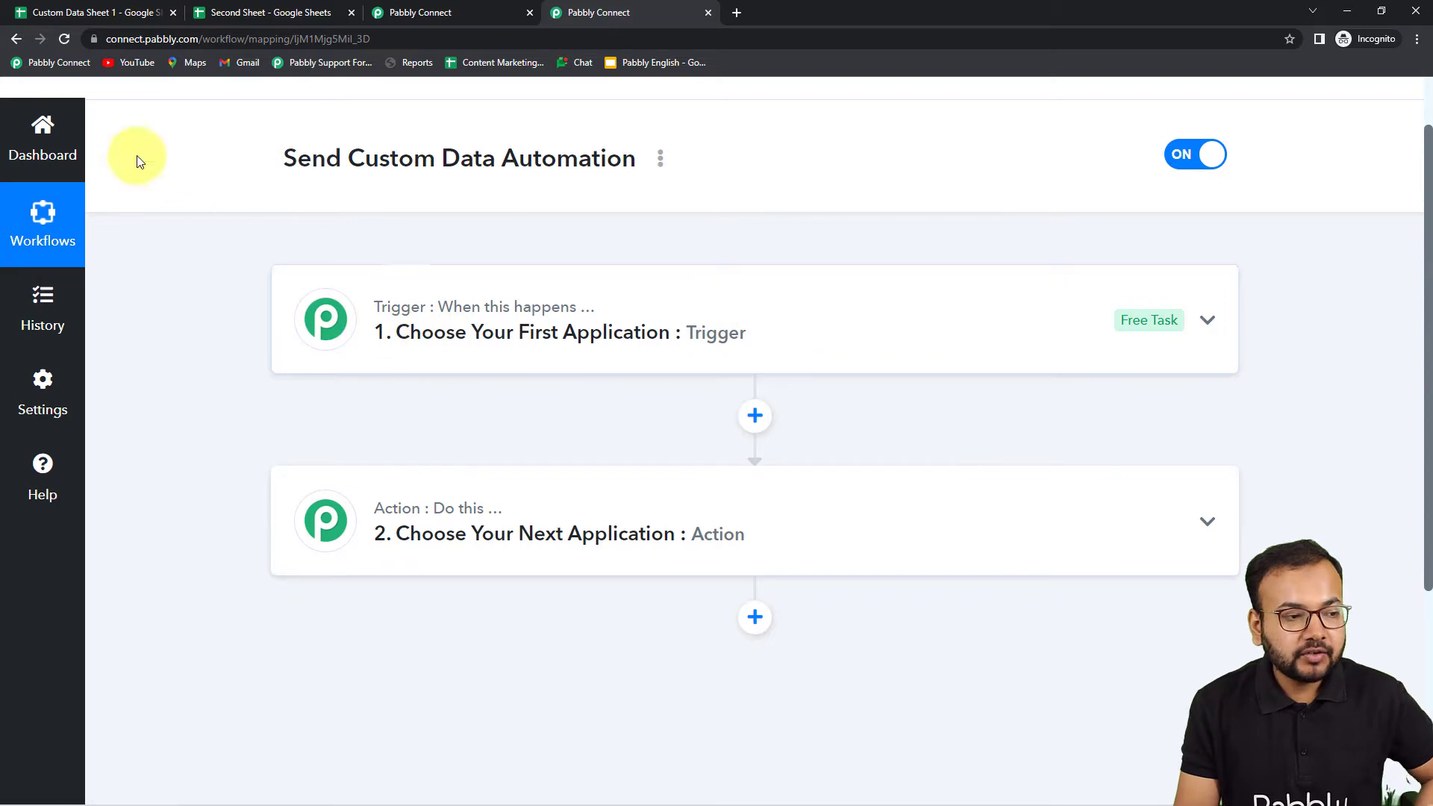
# Review the rows in Custom Data Sheet 1 and Second Sheet, and return to the Send Custom Data Automation workflow in Pabbly Connect.
pyautogui.click(144, 18)
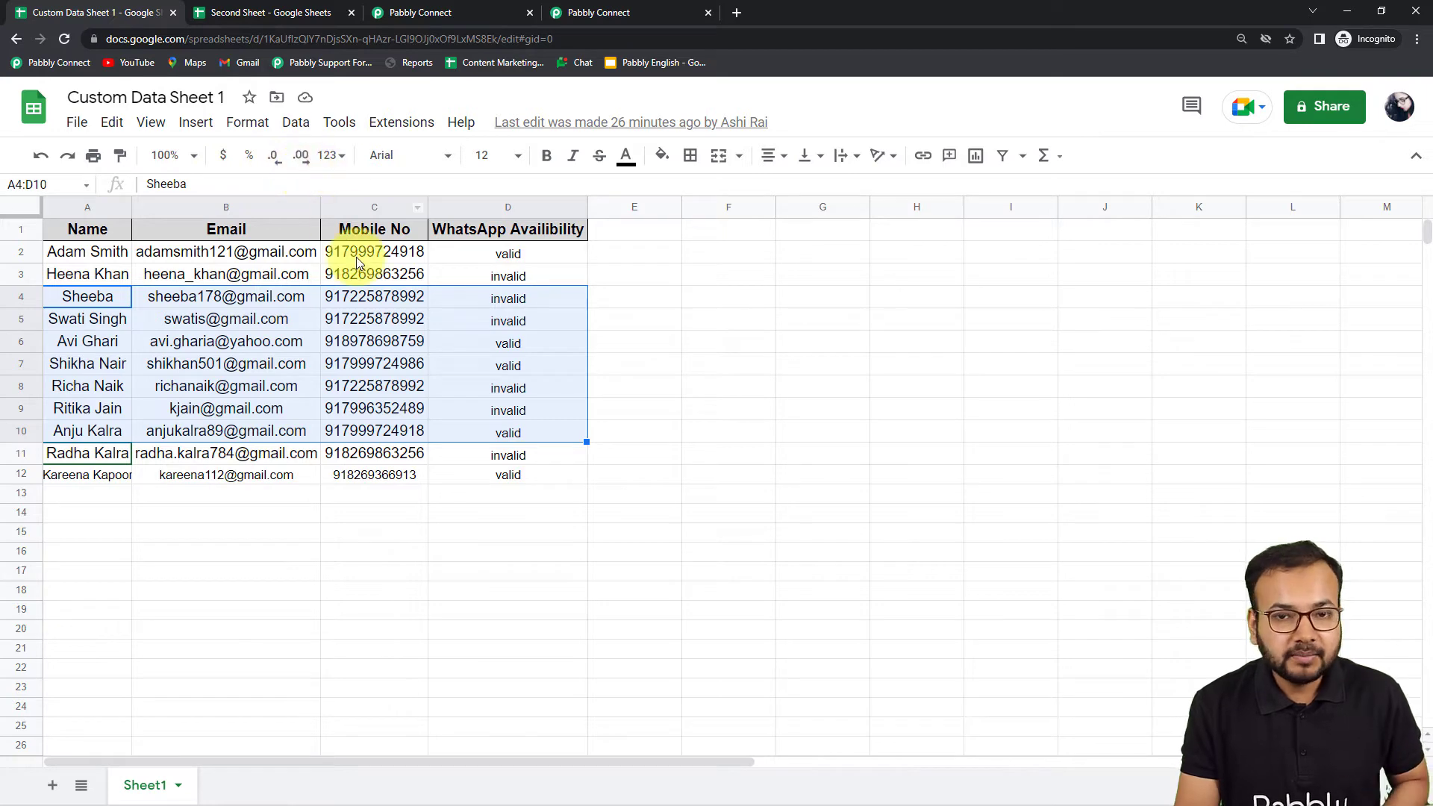
pyautogui.click(404, 16)
pyautogui.click(224, 18)
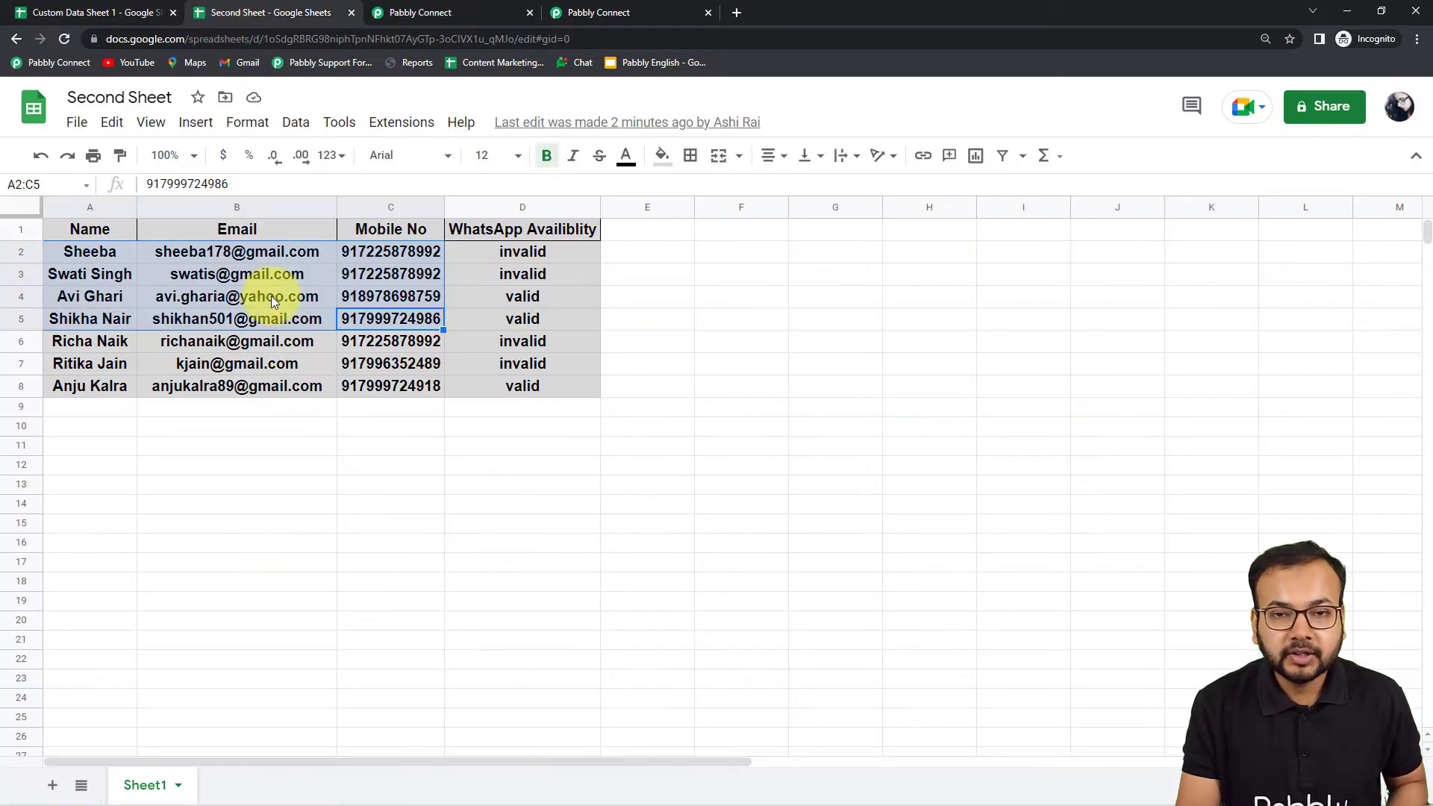
pyautogui.click(657, 12)
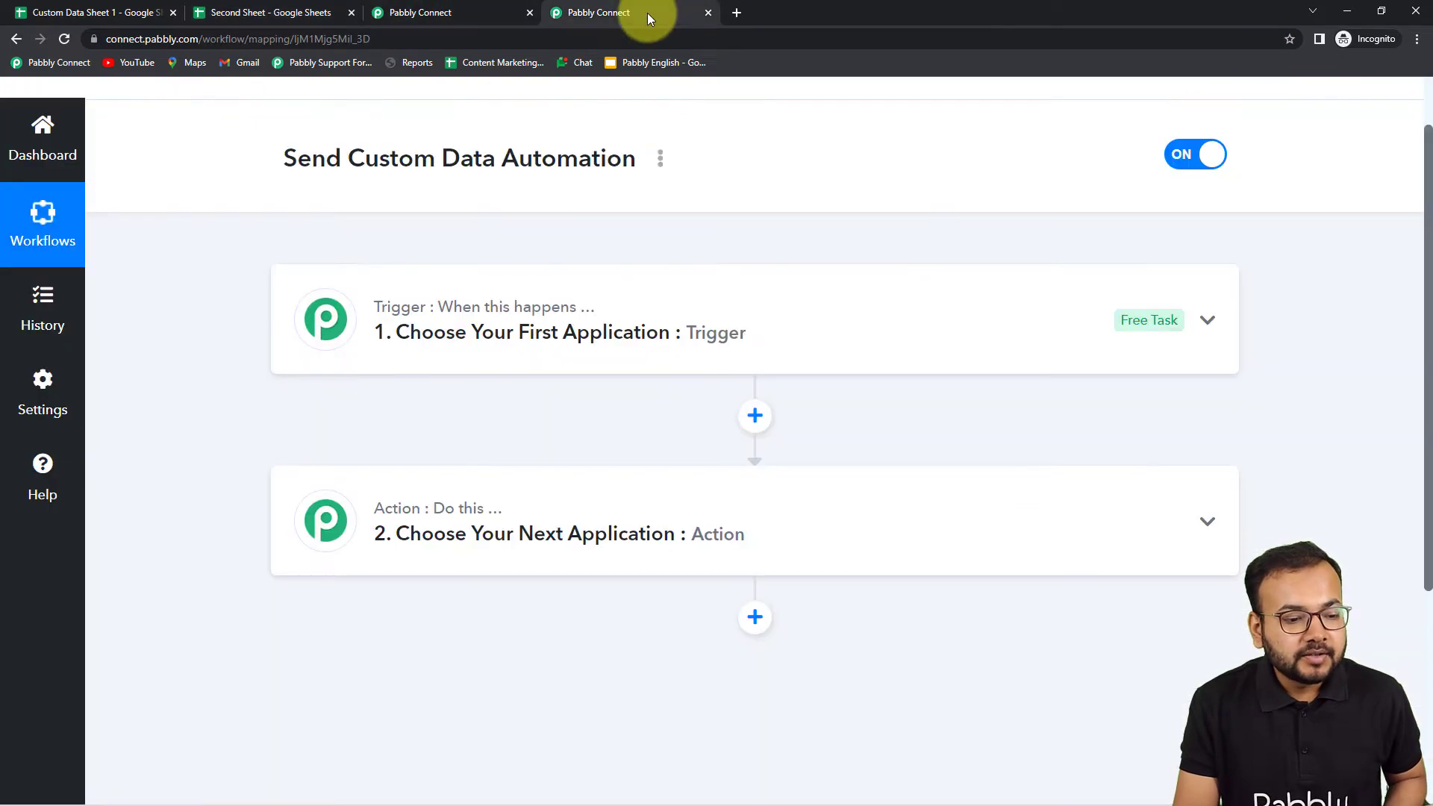
# Set the workflow's trigger to Google Sheets with the New or Updated Spreadsheet Row event.
pyautogui.click(471, 320)
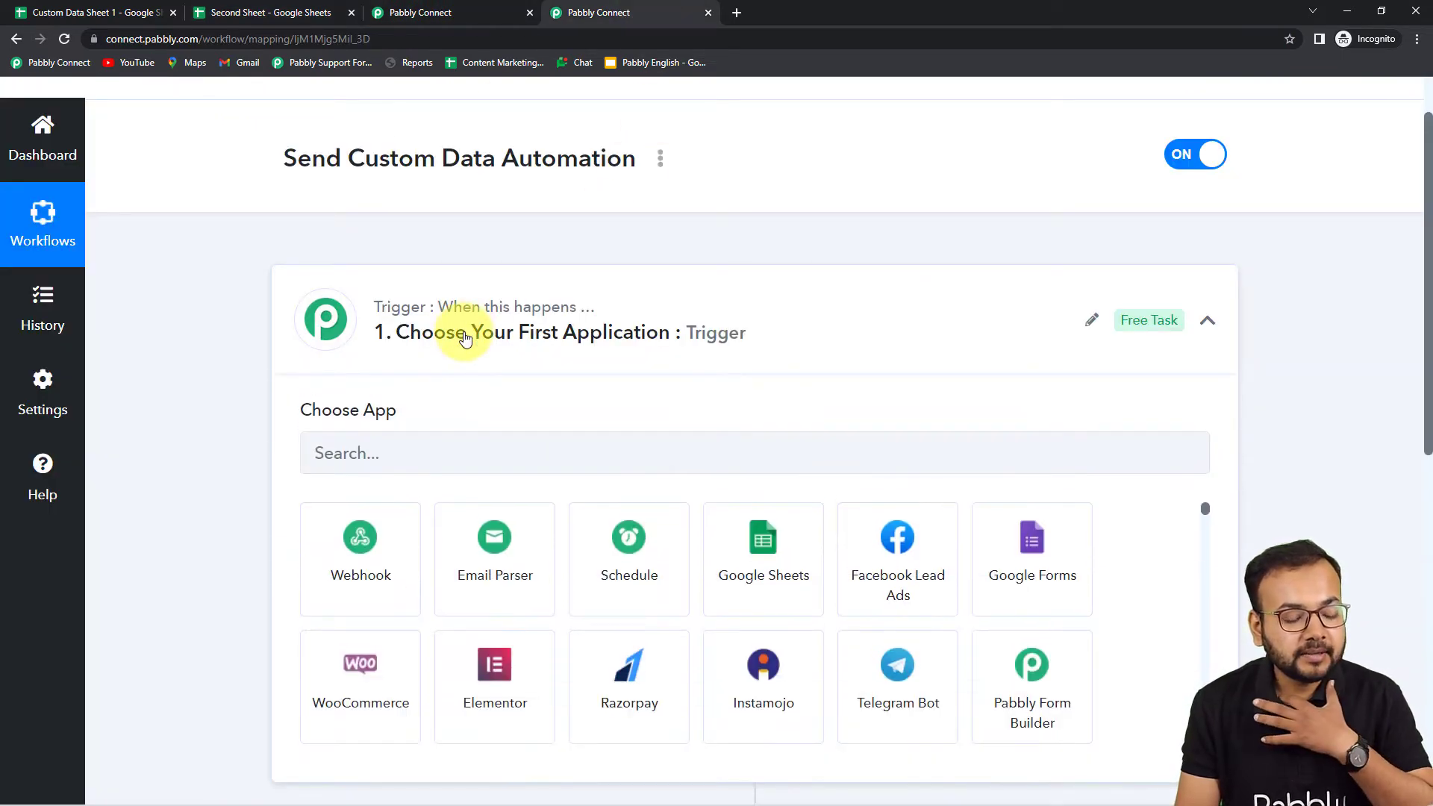
pyautogui.click(397, 448)
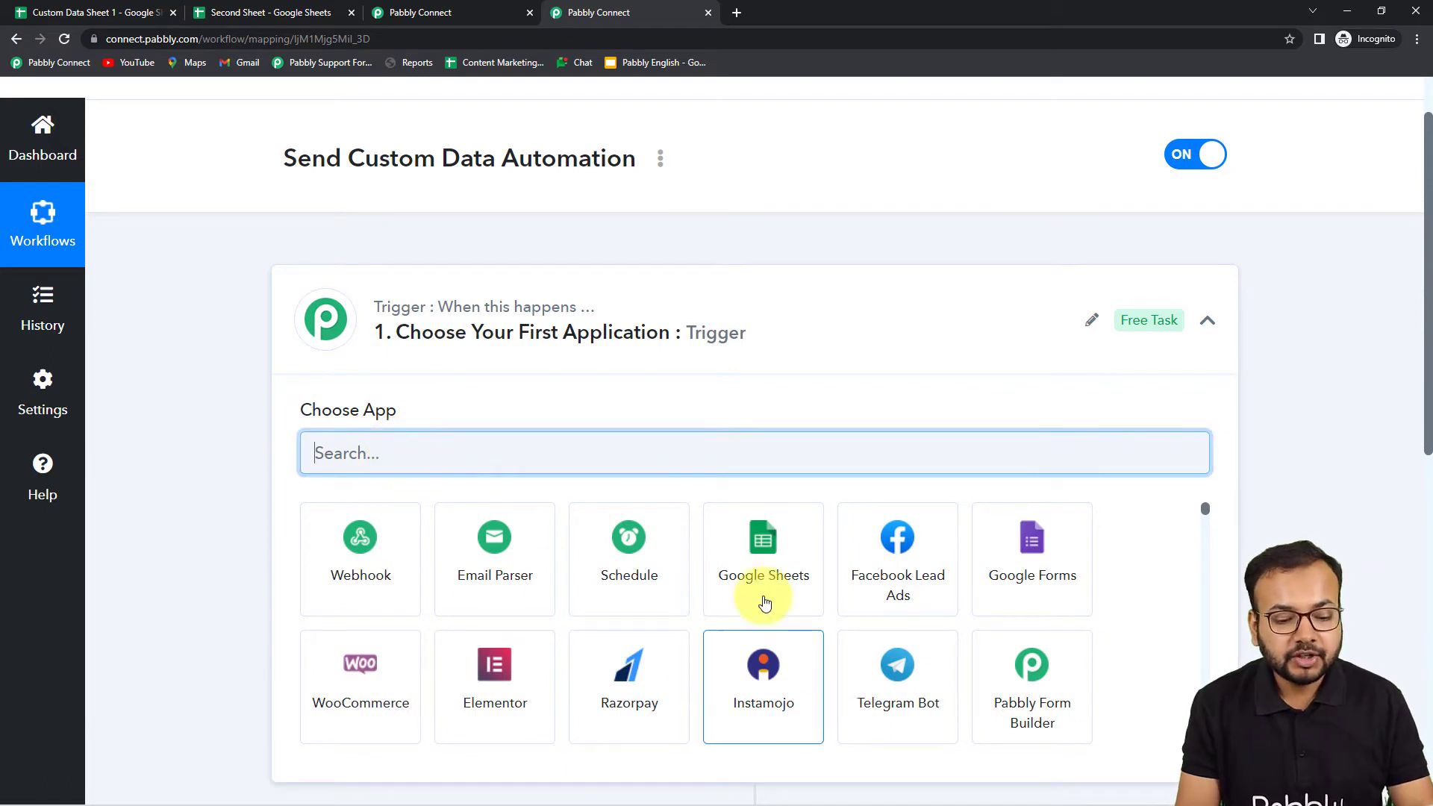
pyautogui.click(735, 577)
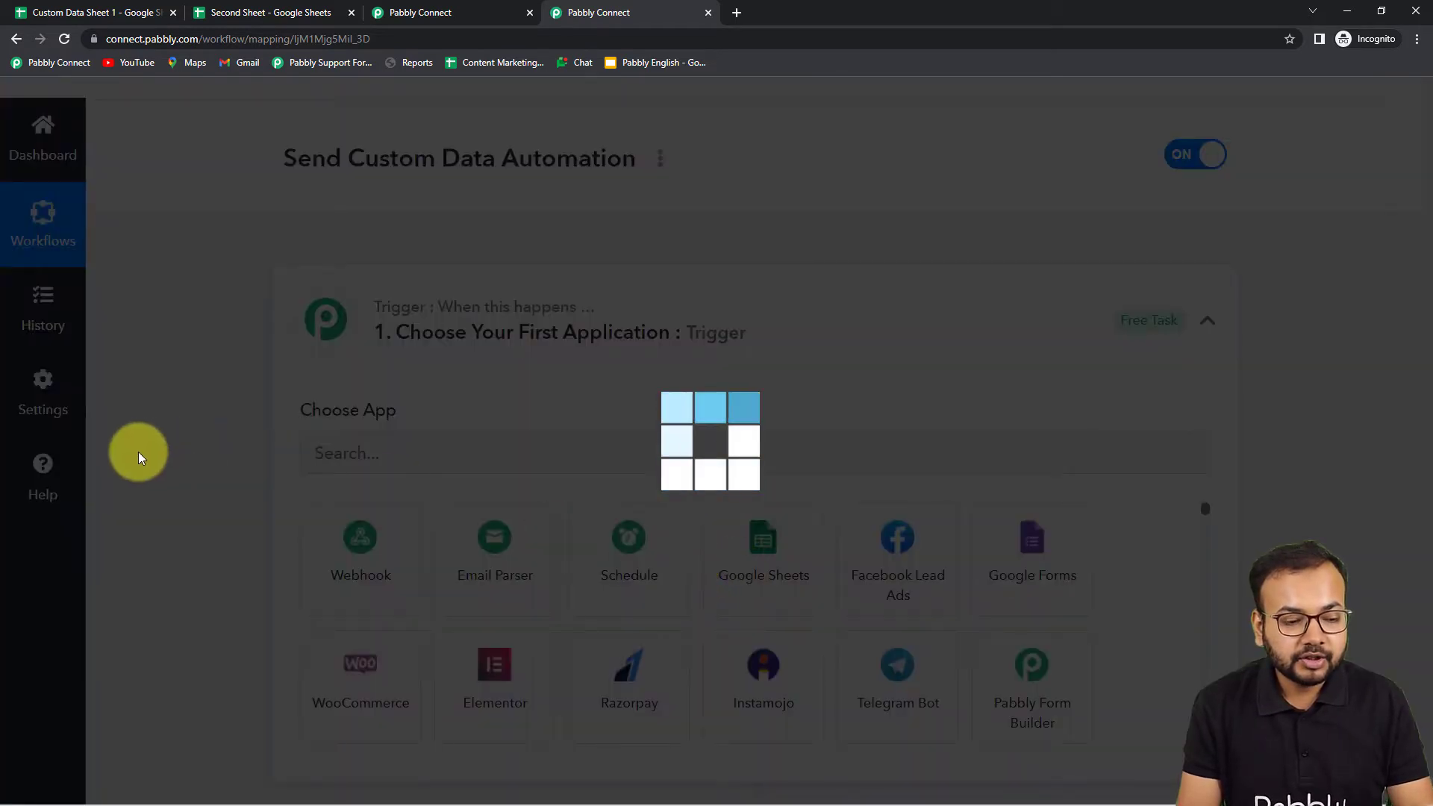
pyautogui.scroll(-3, 157, 452)
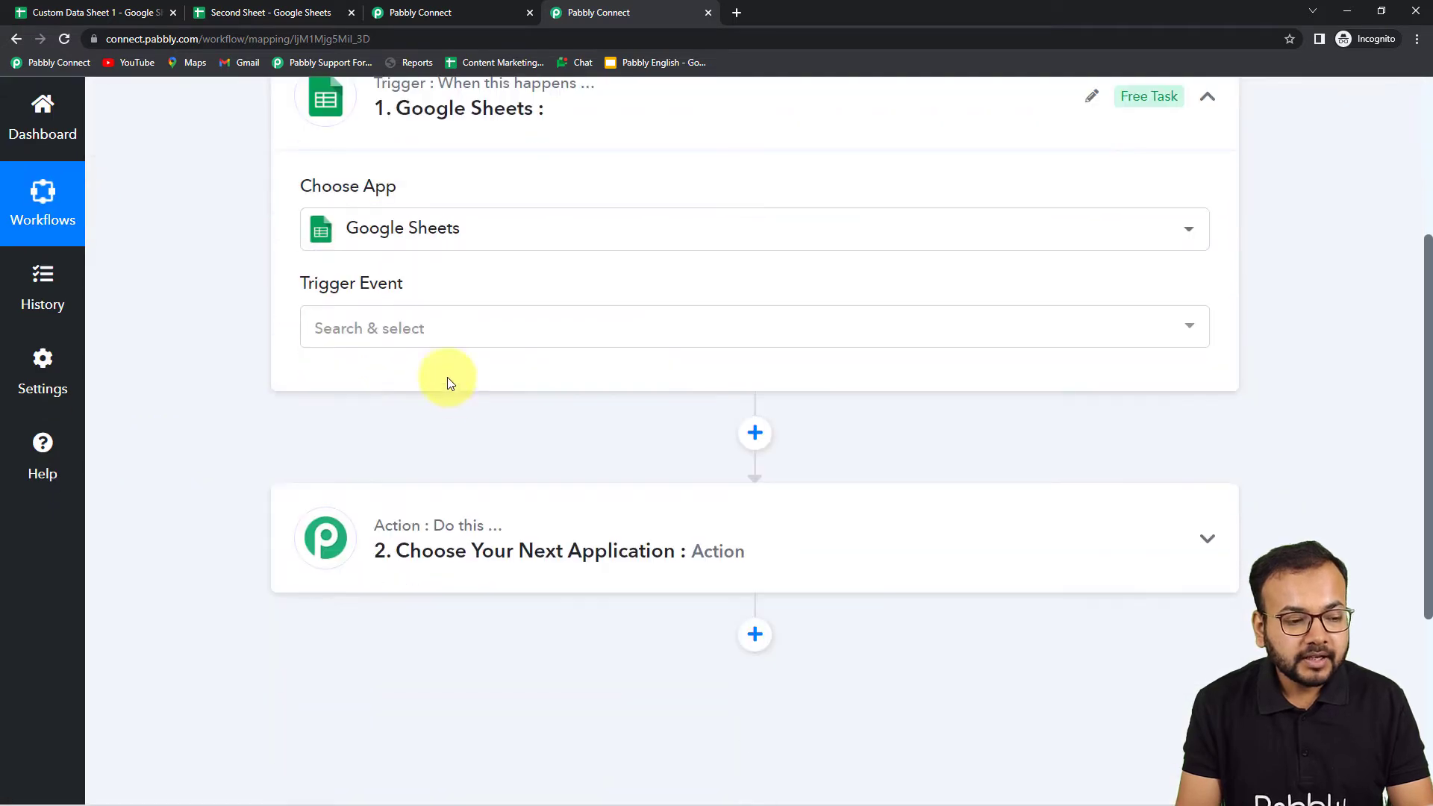
pyautogui.click(385, 318)
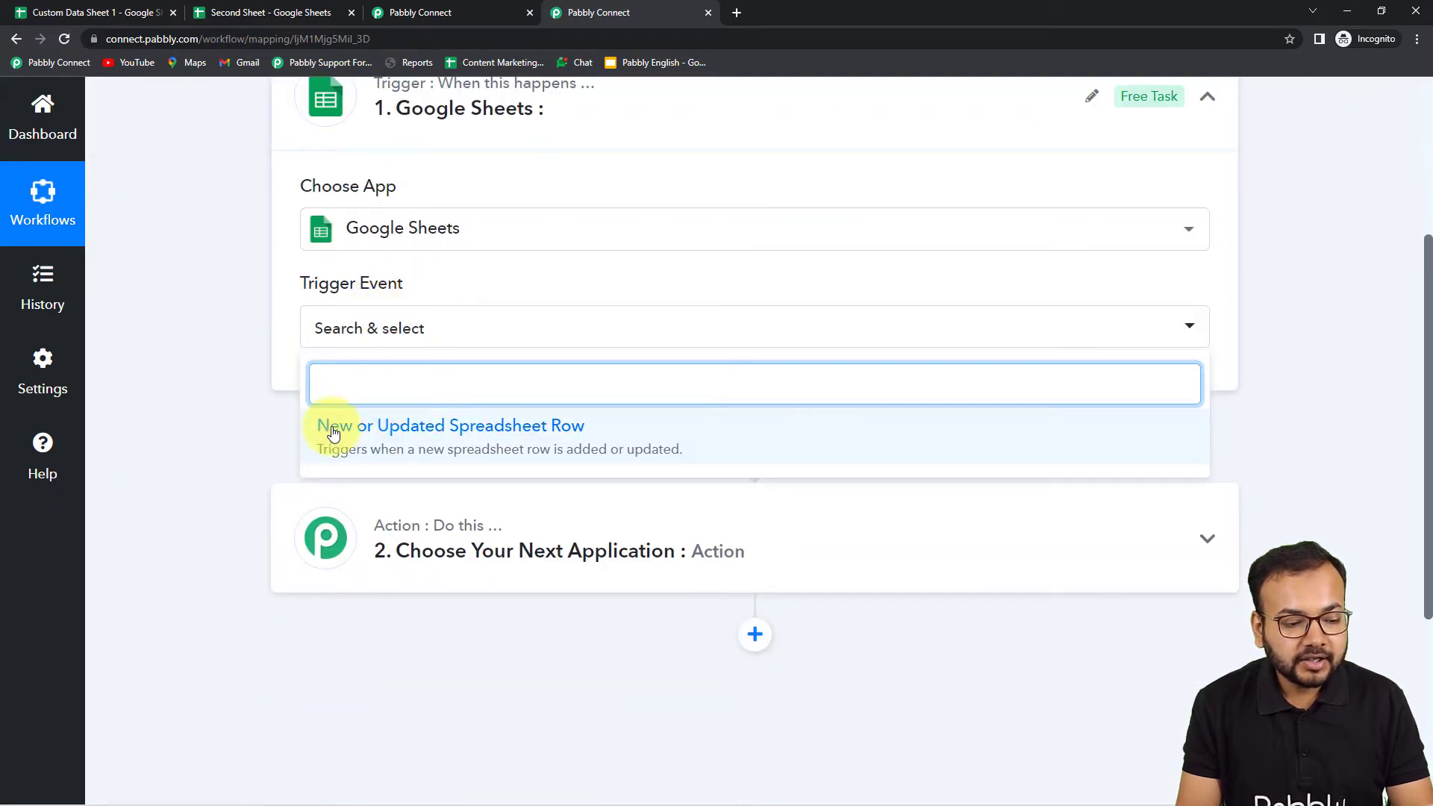
pyautogui.click(491, 437)
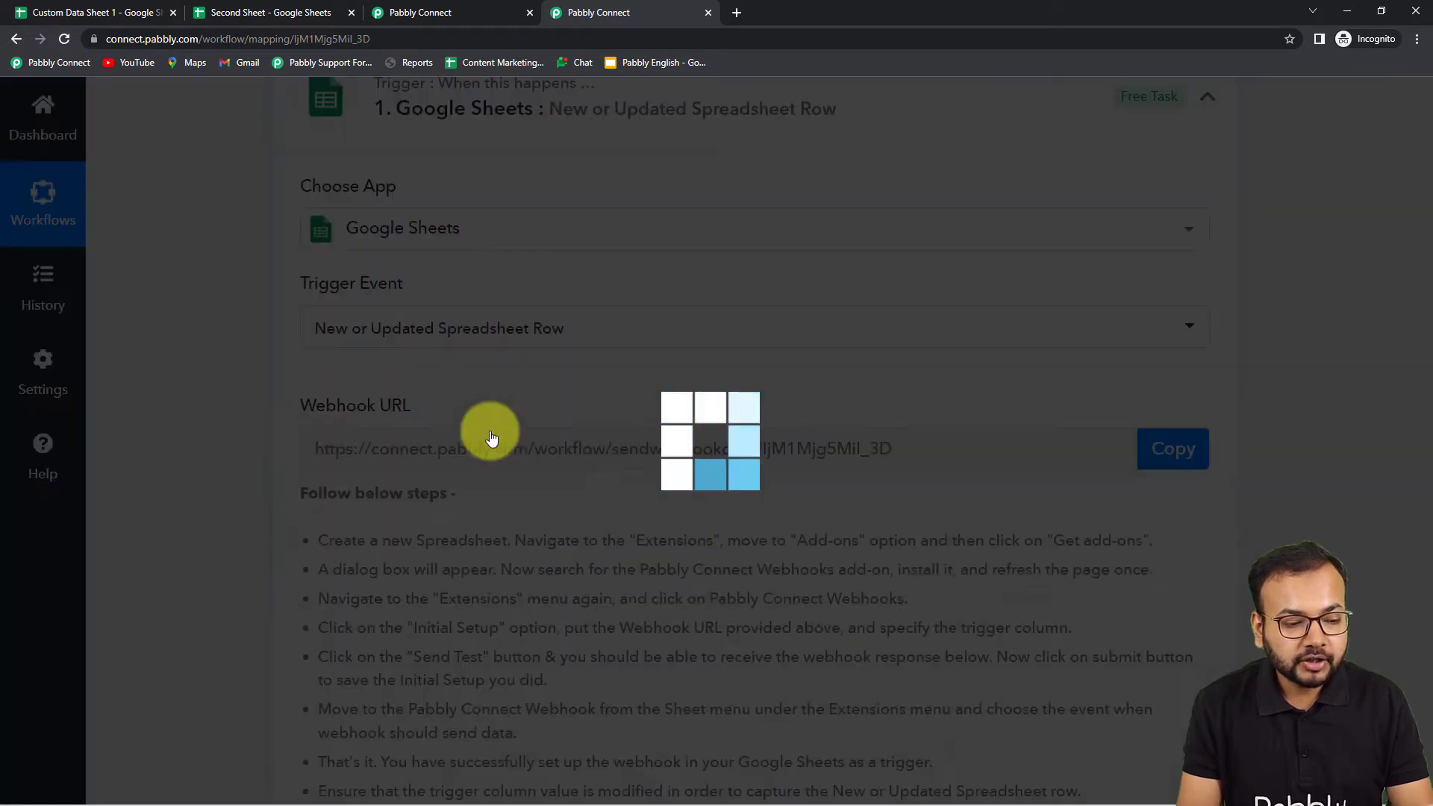
# Copy the Google Sheets trigger's webhook URL and switch to Custom Data Sheet 1.
pyautogui.scroll(-2, 491, 431)
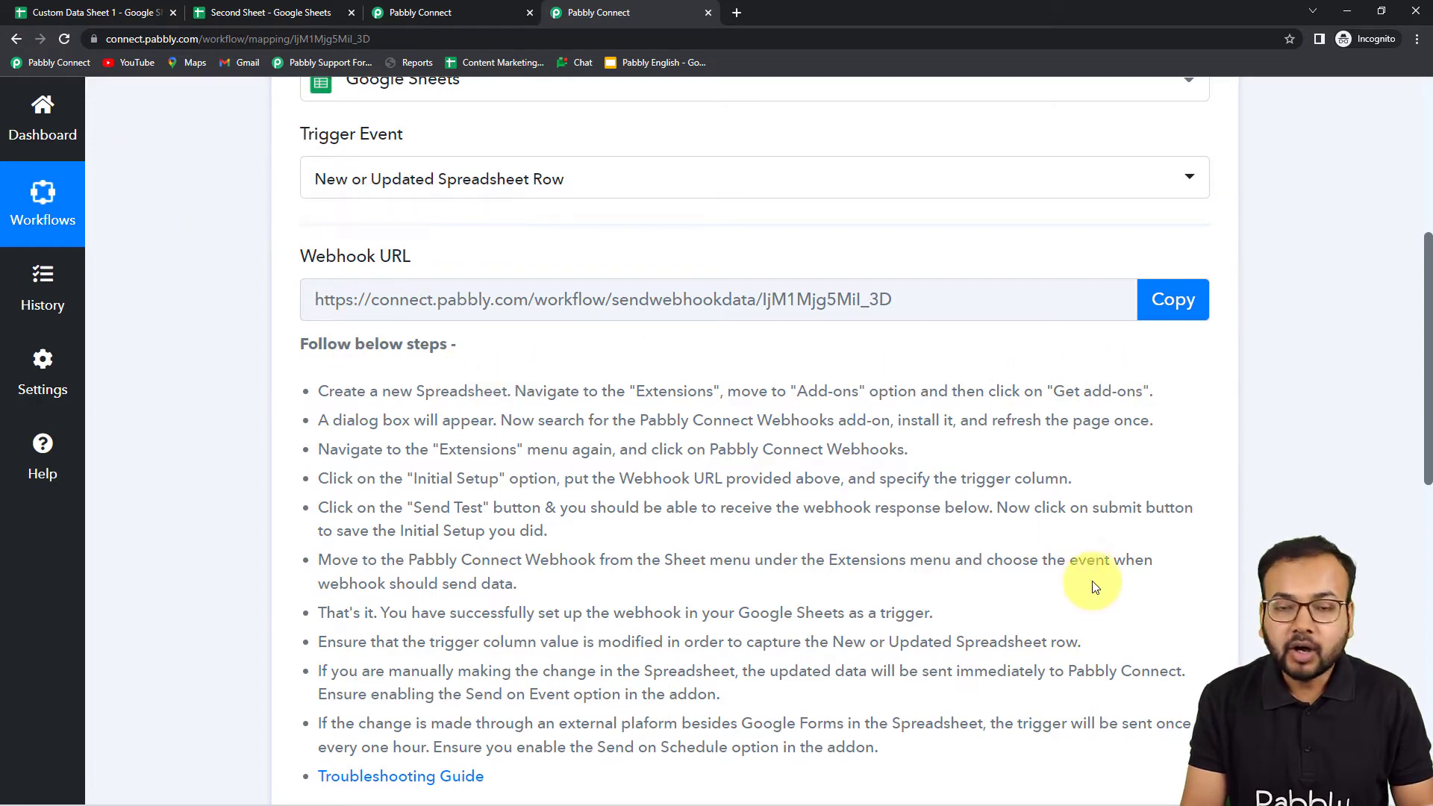
pyautogui.click(1175, 317)
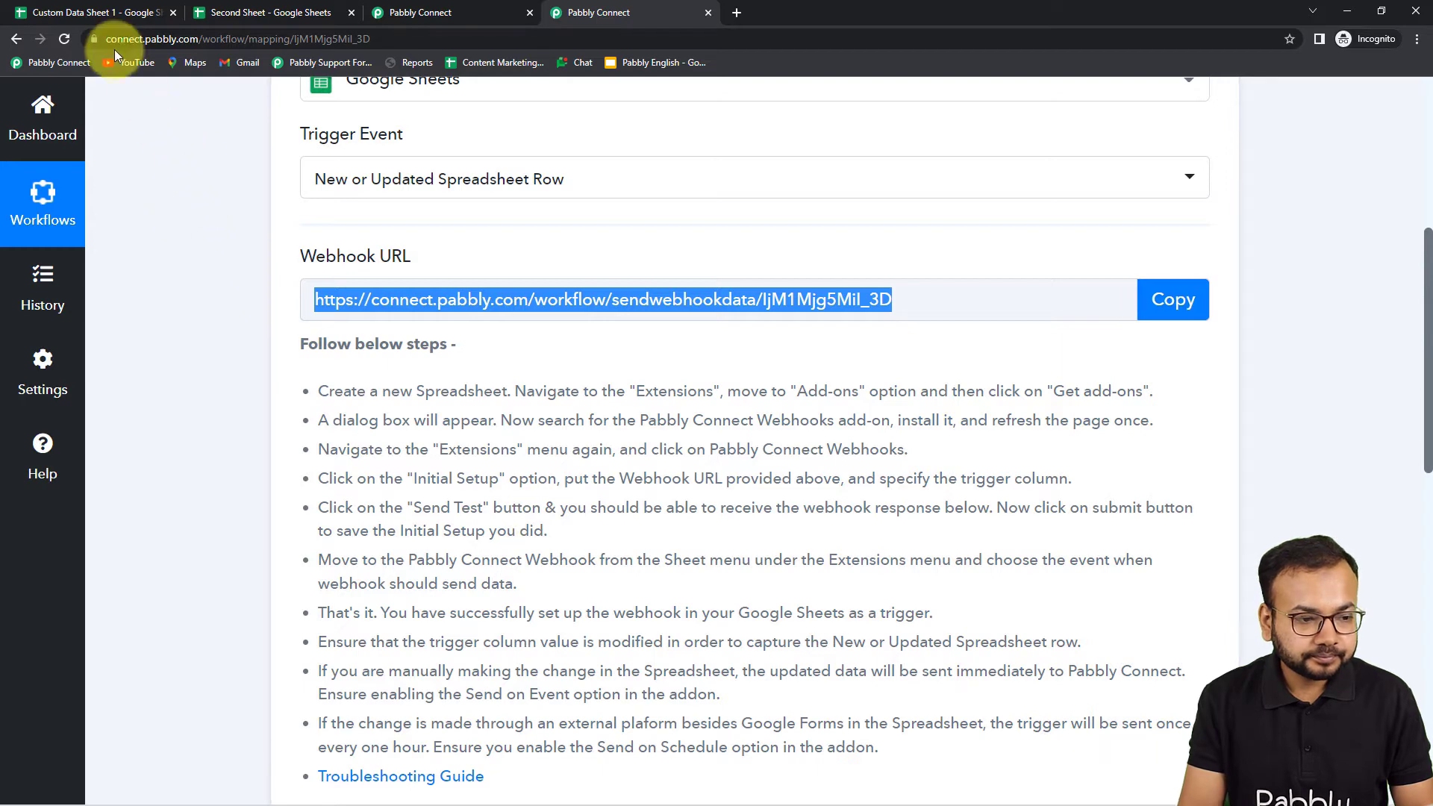
pyautogui.click(109, 13)
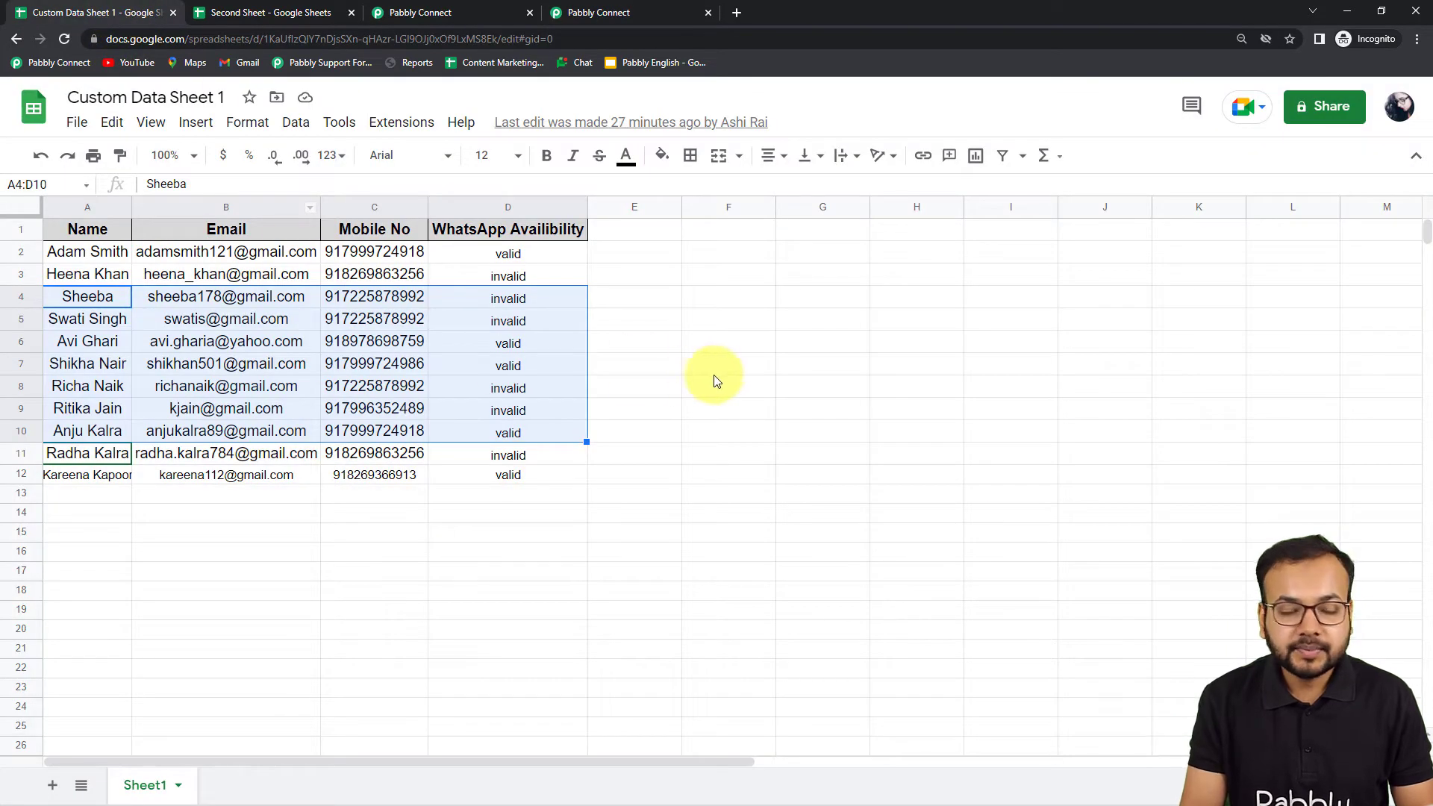
# Look up the Pabbly Connect Webhooks add-on in the Google Workspace Marketplace, then close the marketplace and reload Custom Data Sheet 1.
pyautogui.click(386, 127)
pyautogui.moveTo(396, 159)
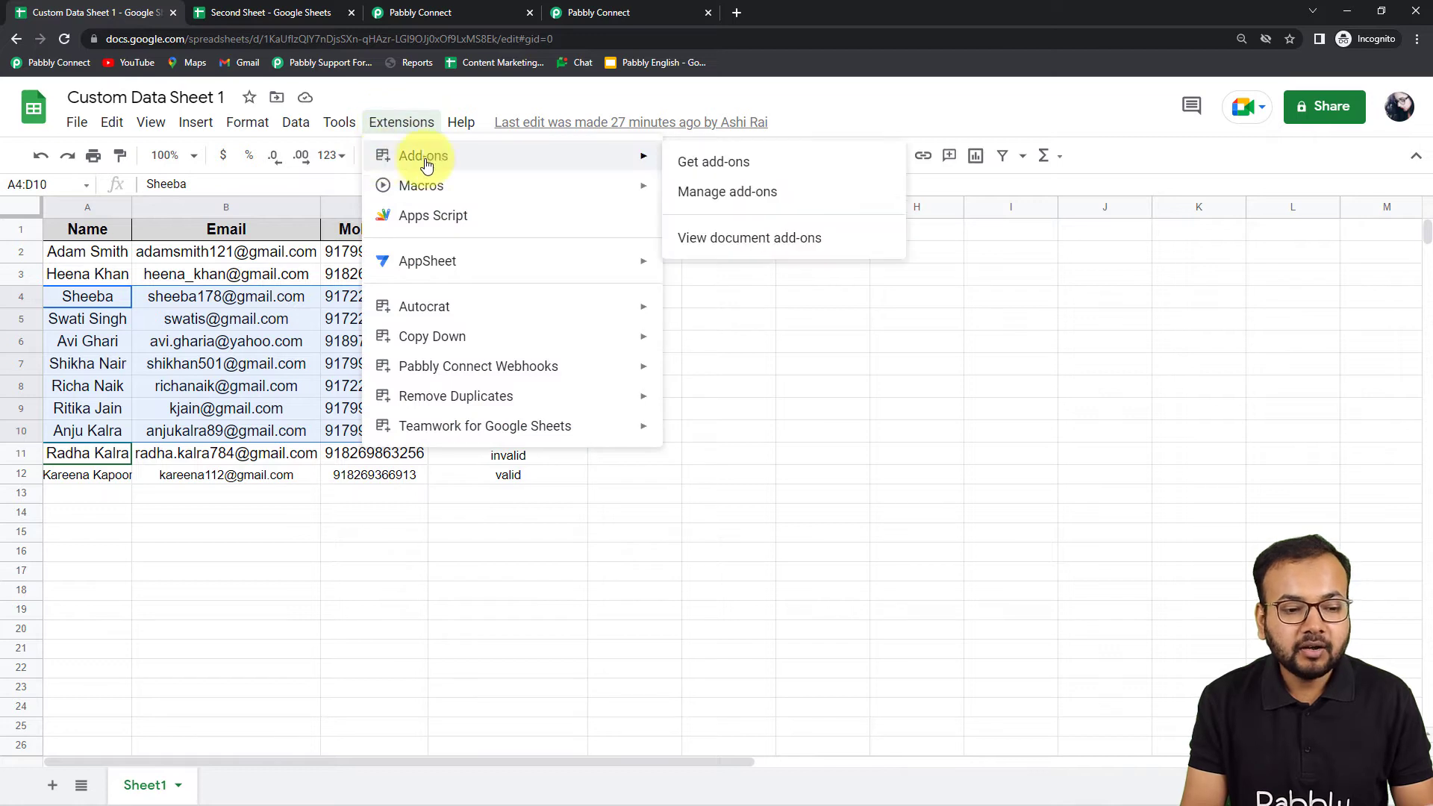
pyautogui.click(713, 162)
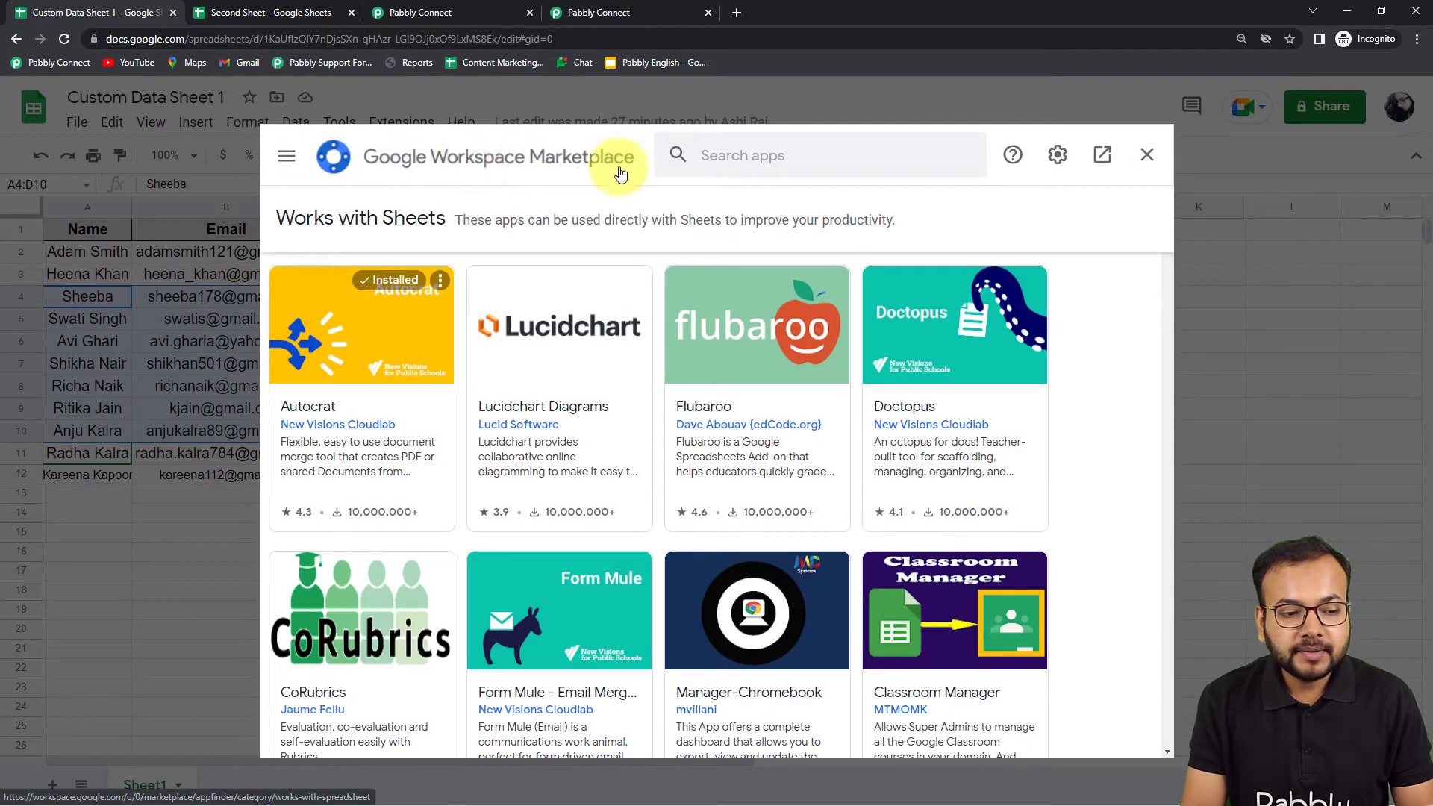
pyautogui.click(732, 163)
pyautogui.write('pabb')
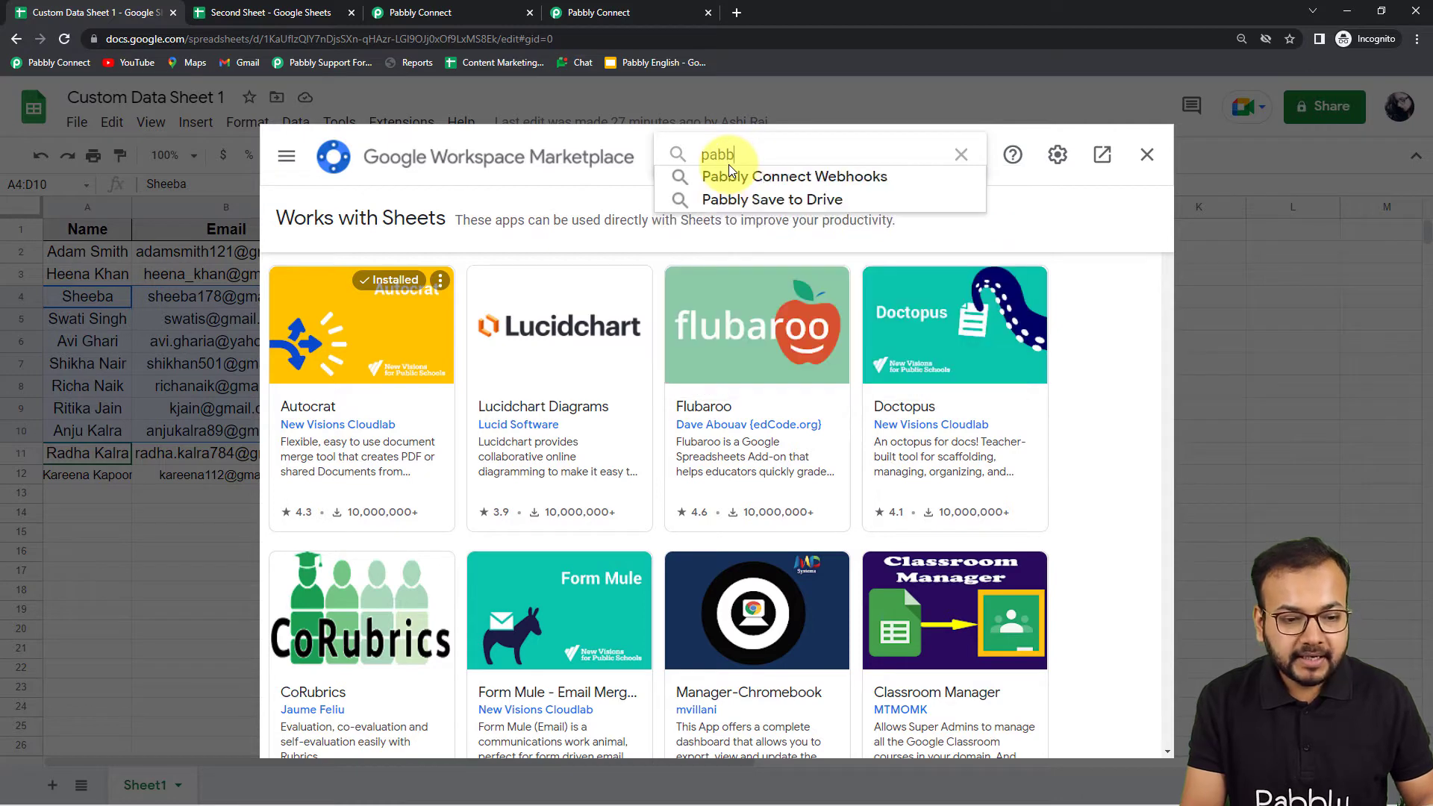
pyautogui.click(734, 181)
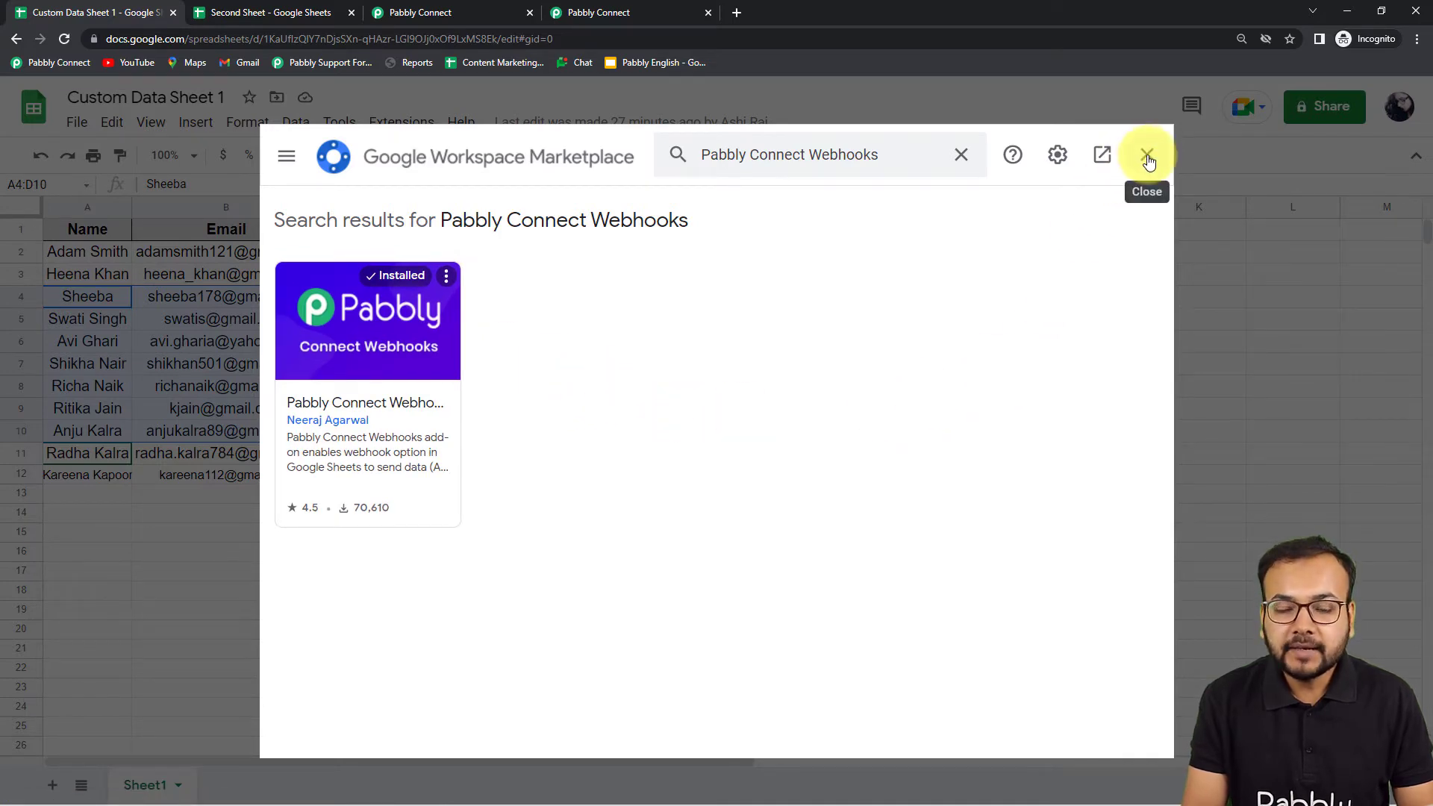
pyautogui.click(1148, 159)
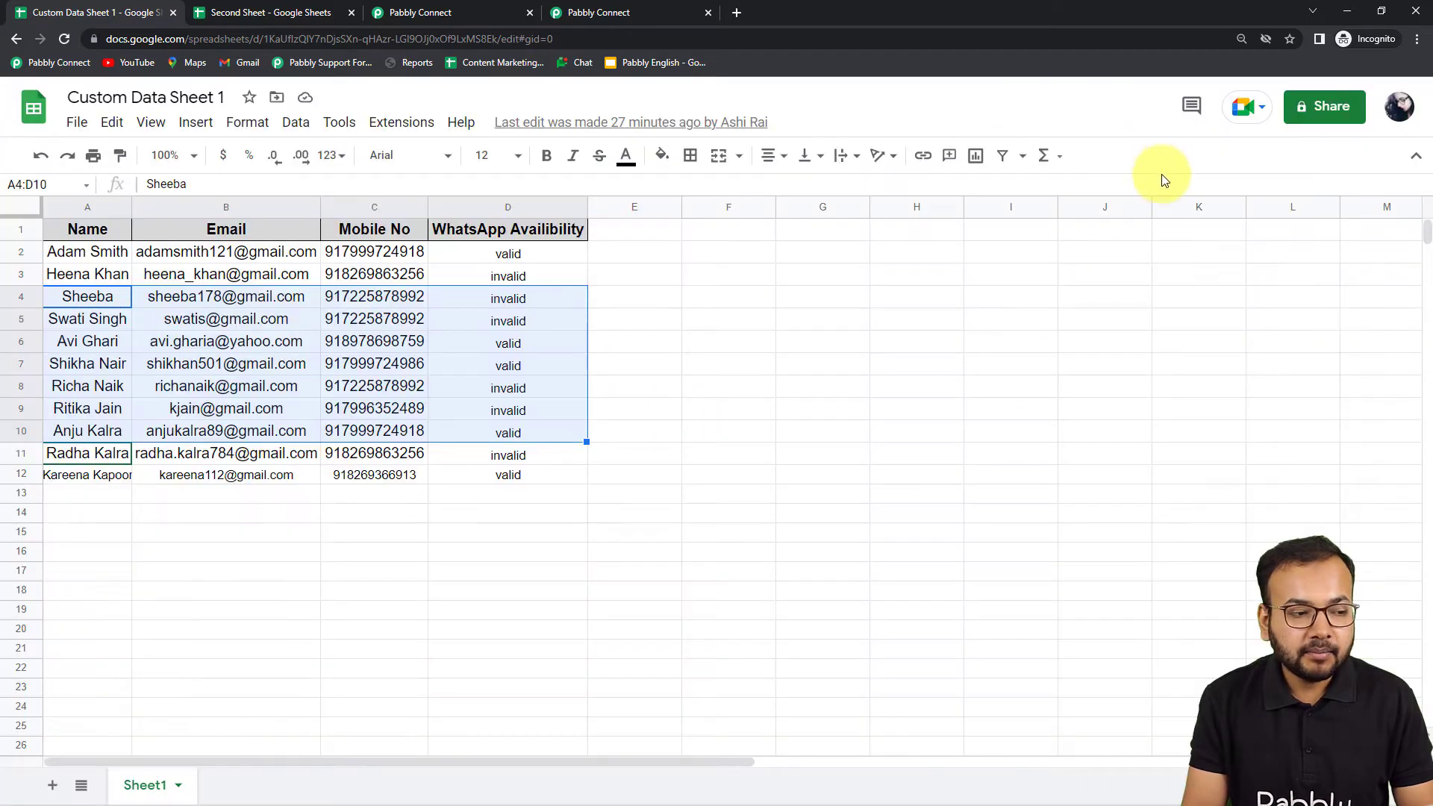
pyautogui.click(64, 41)
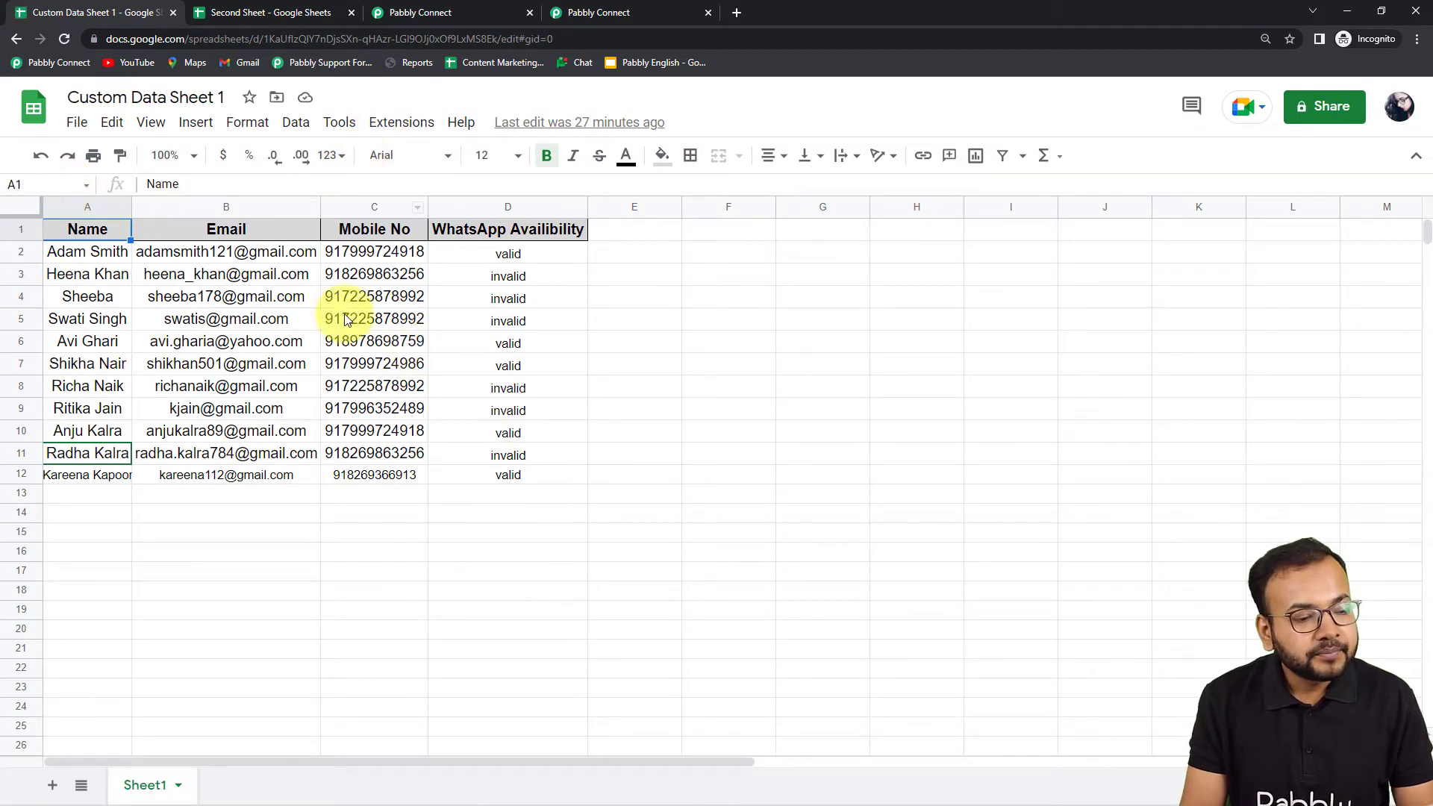
pyautogui.click(400, 123)
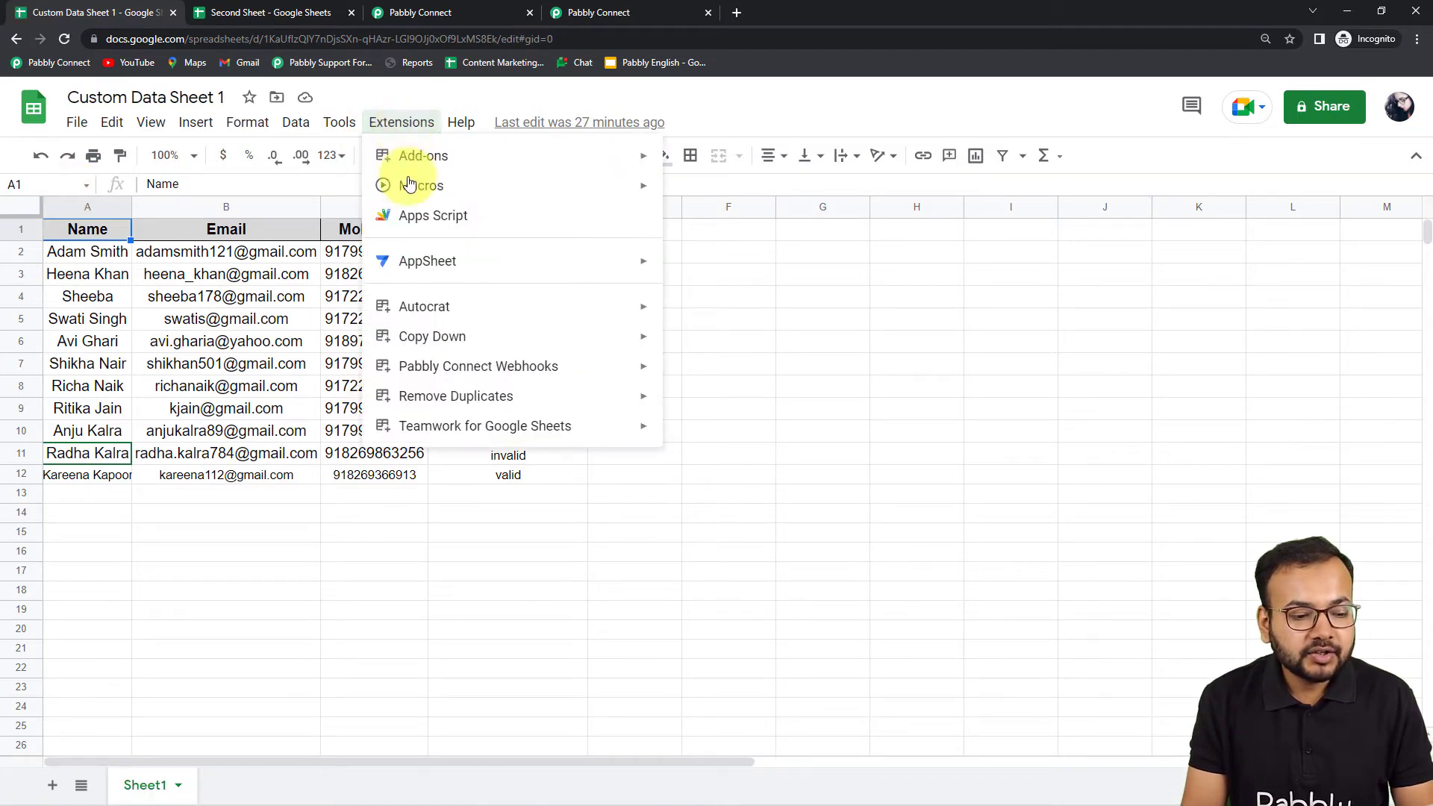
pyautogui.moveTo(403, 378)
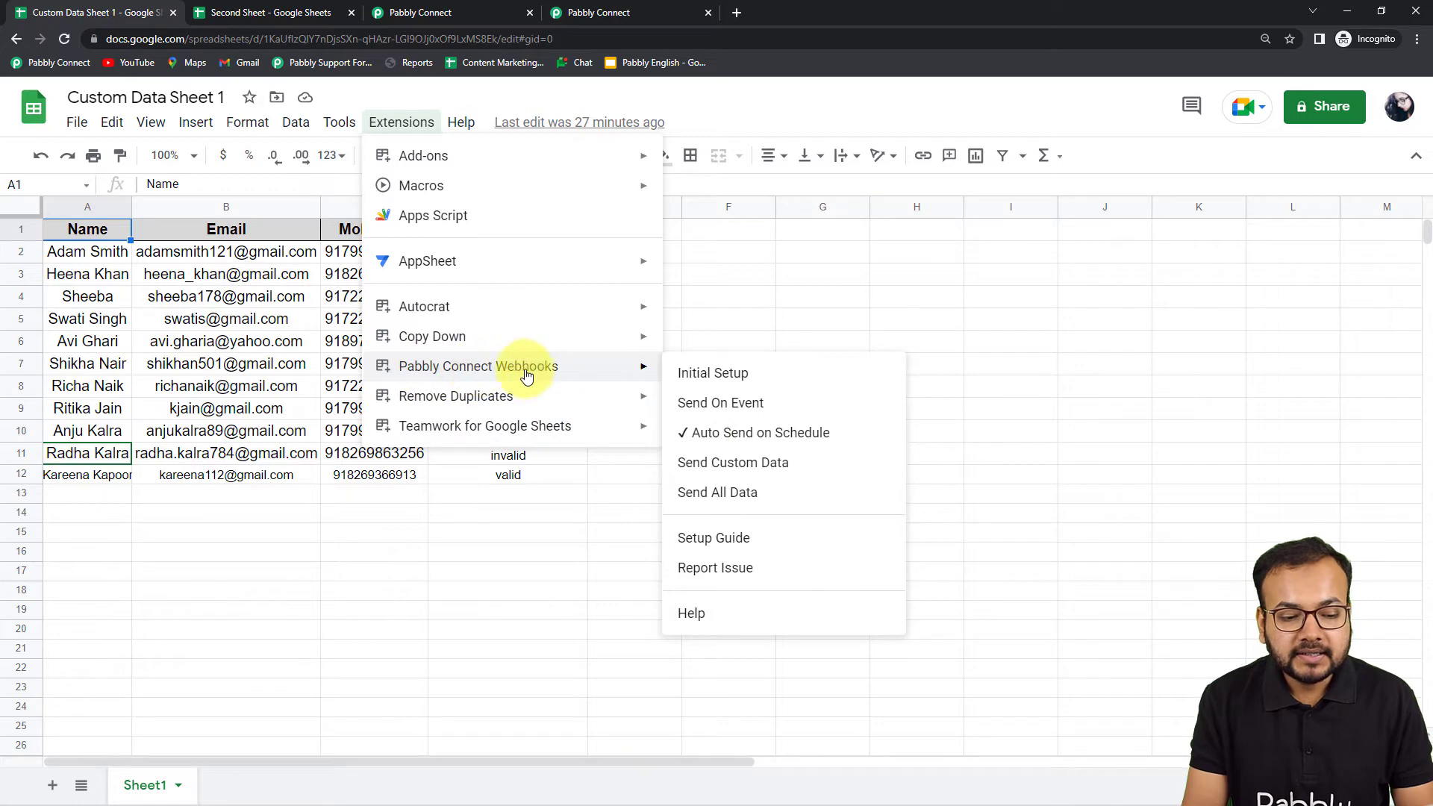
pyautogui.click(726, 378)
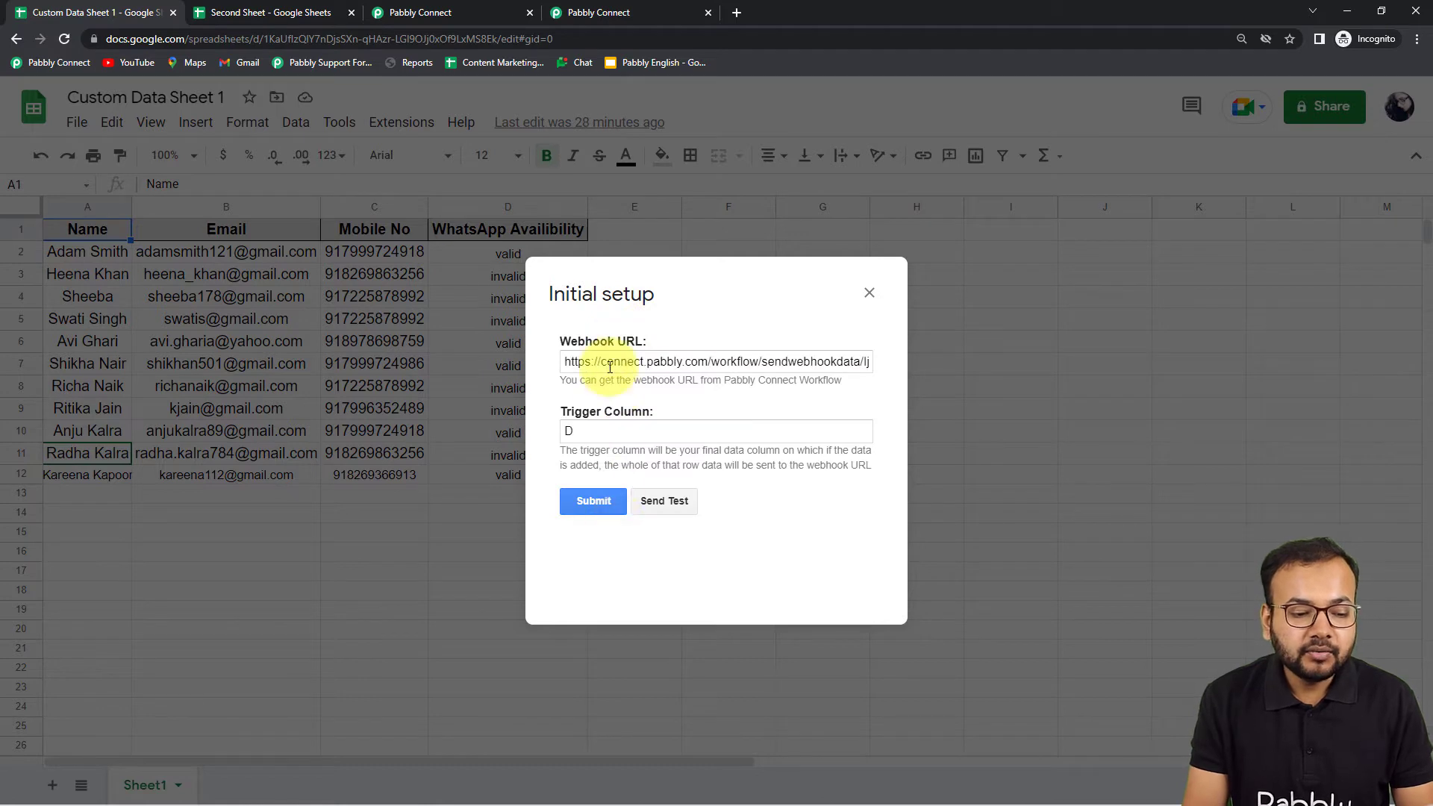
pyautogui.click(608, 361)
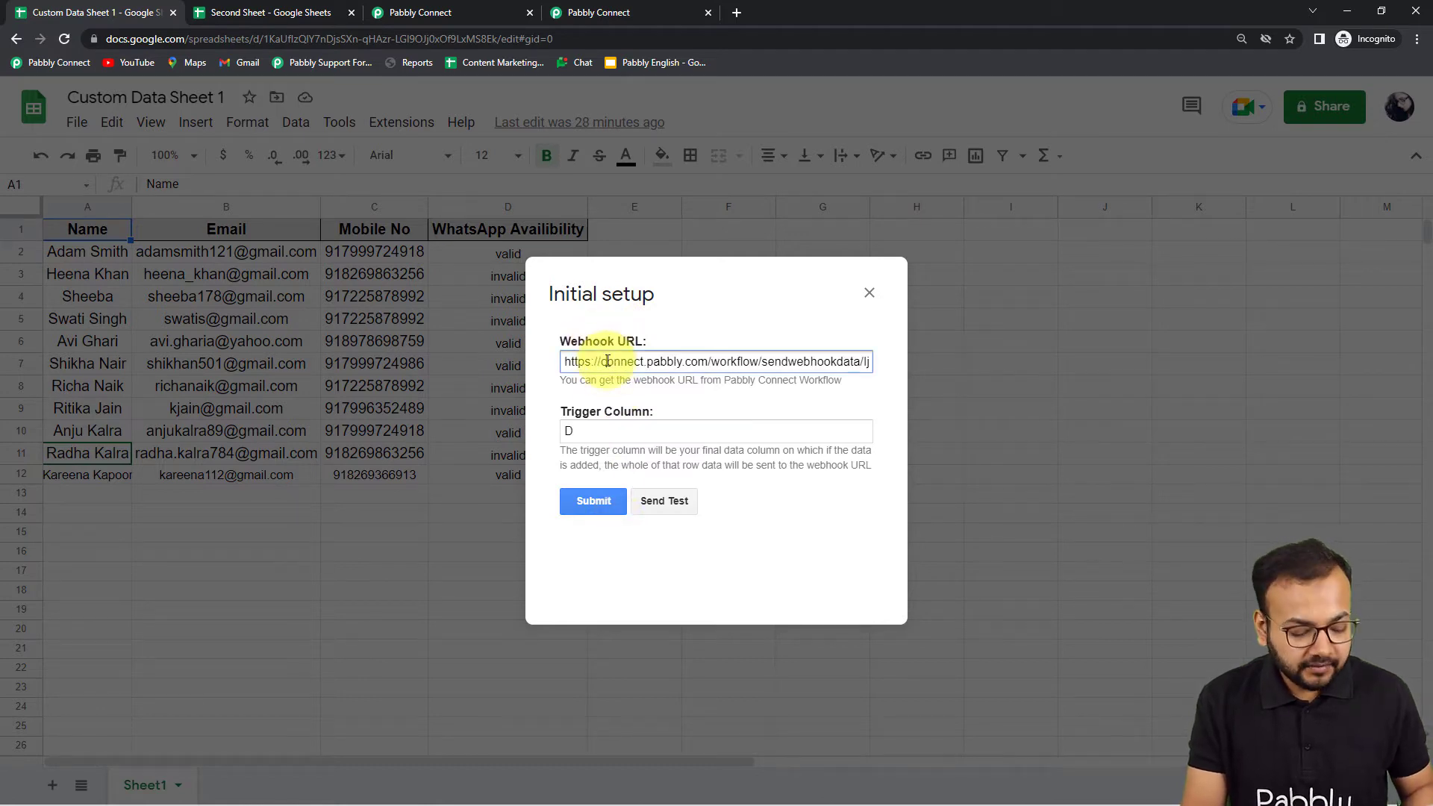
pyautogui.hotkey('ctrl', 'a')
pyautogui.press('BackSpace')
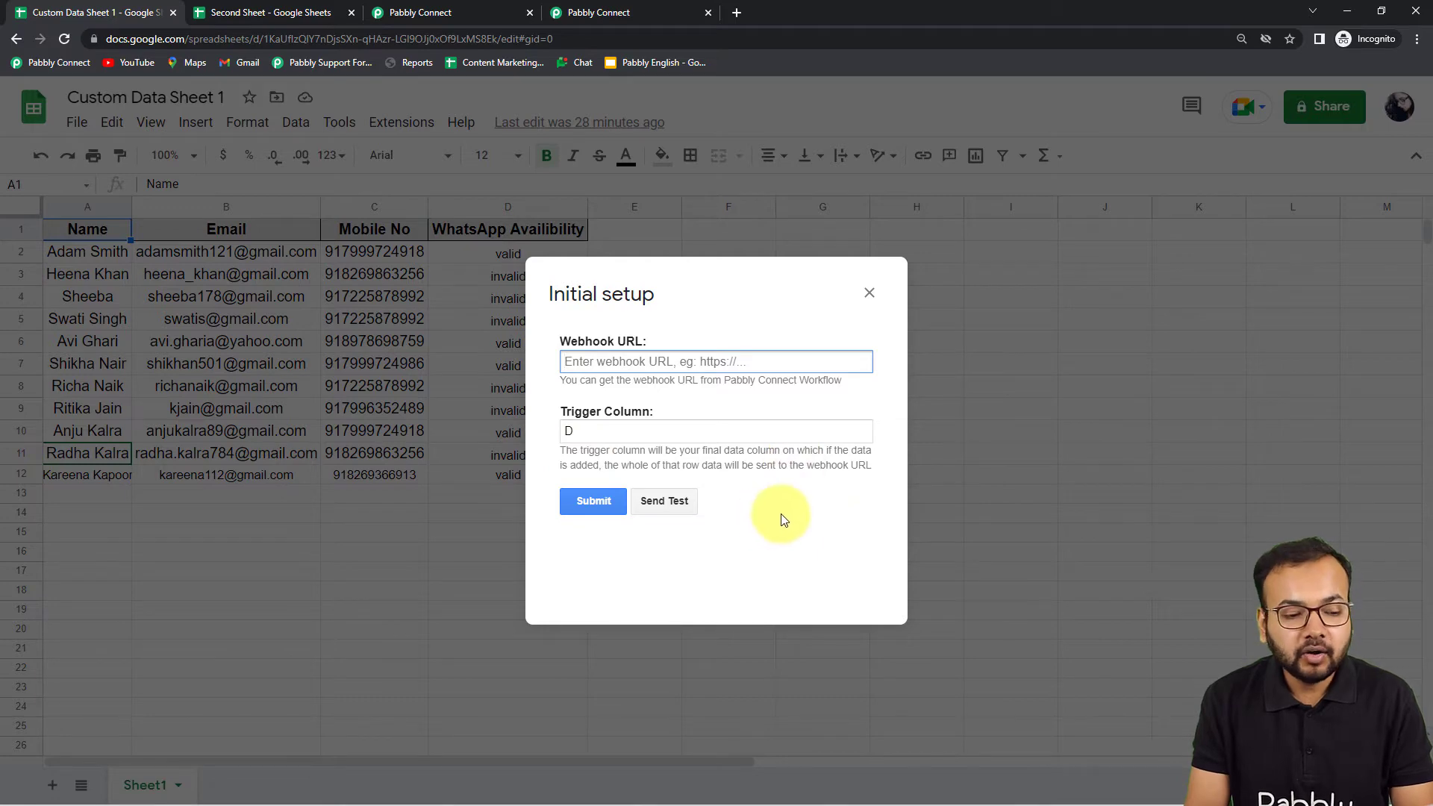
pyautogui.click(869, 294)
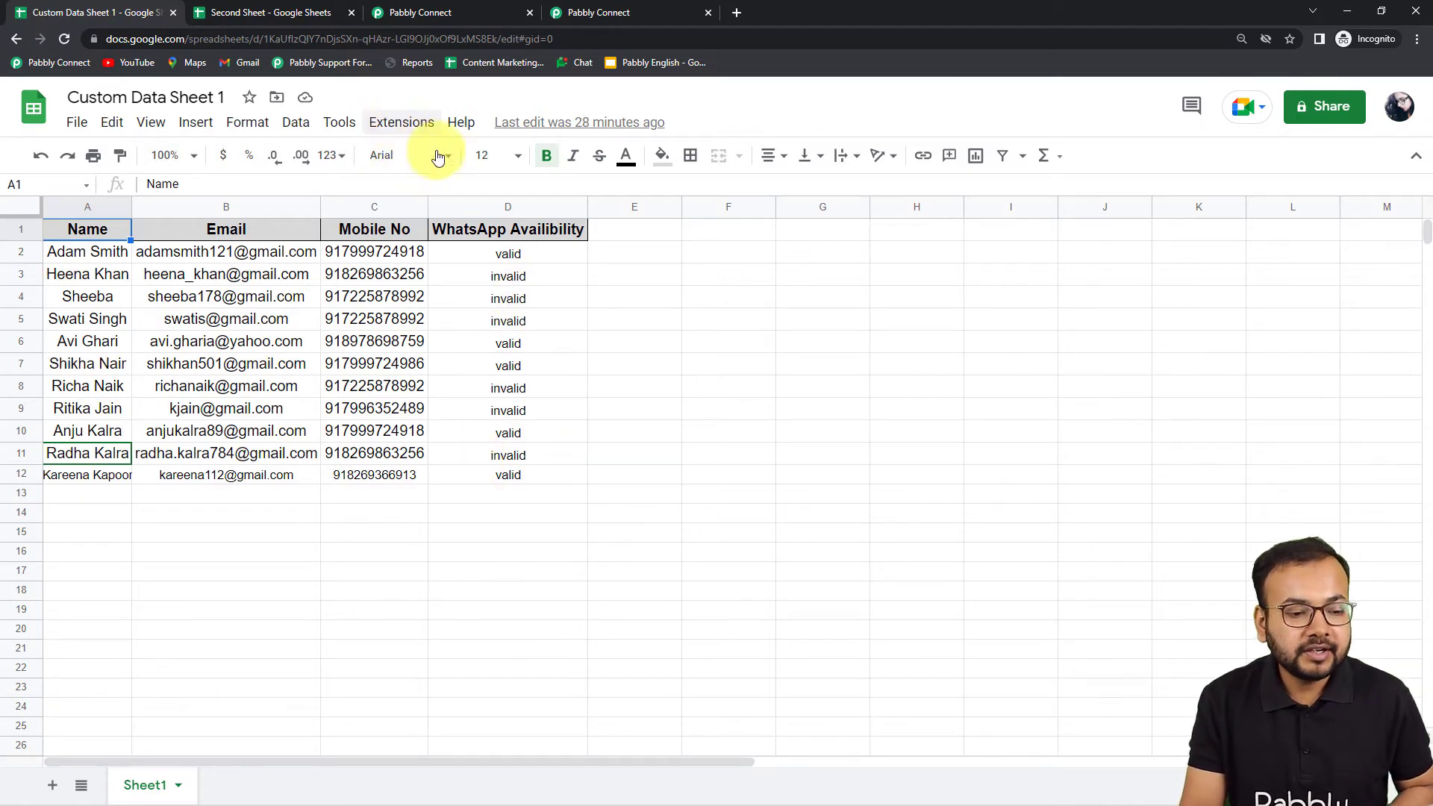
# In the Pabbly Connect Webhooks initial setup, replace the webhook URL with the one copied from the new workflow's trigger.
pyautogui.click(384, 127)
pyautogui.moveTo(614, 370)
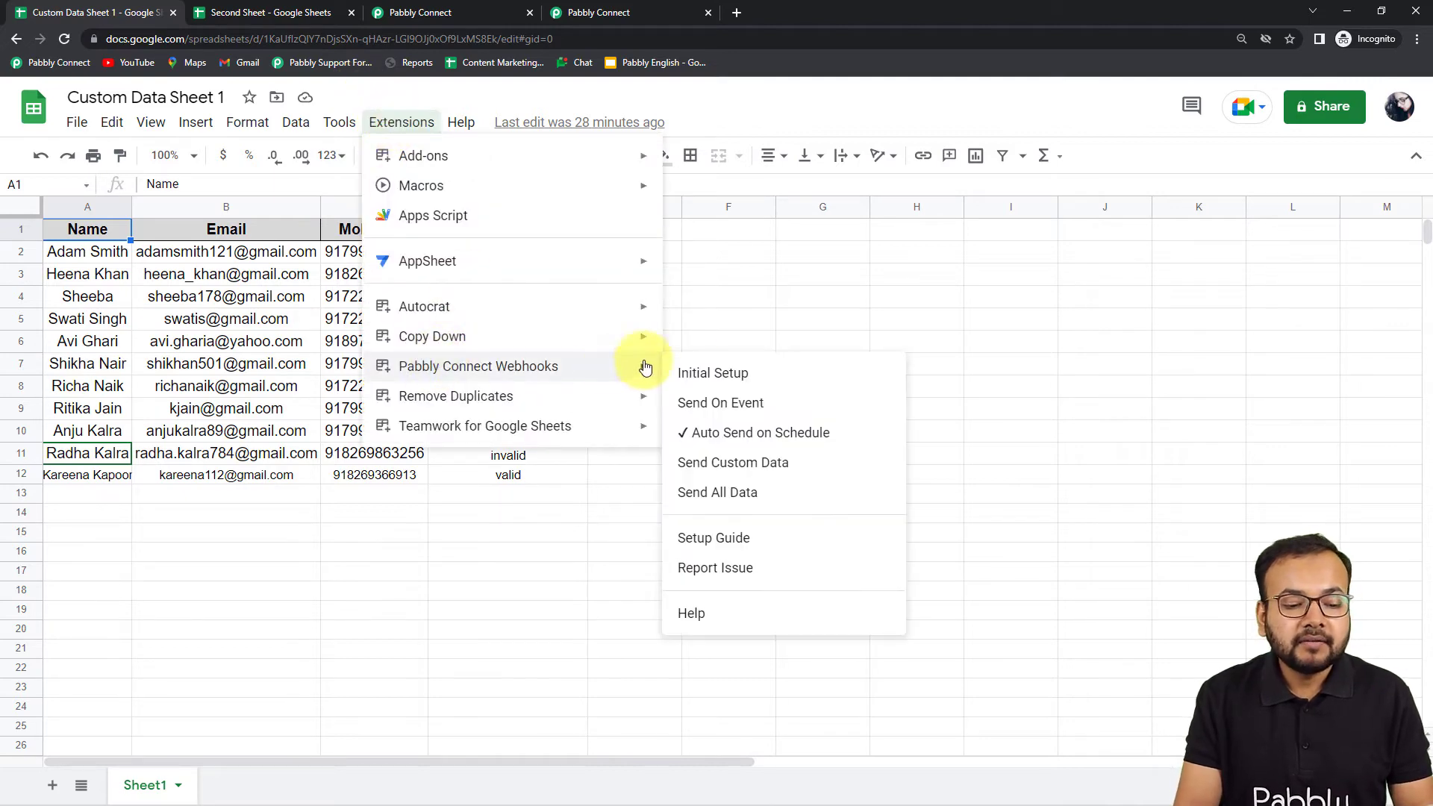
pyautogui.click(708, 372)
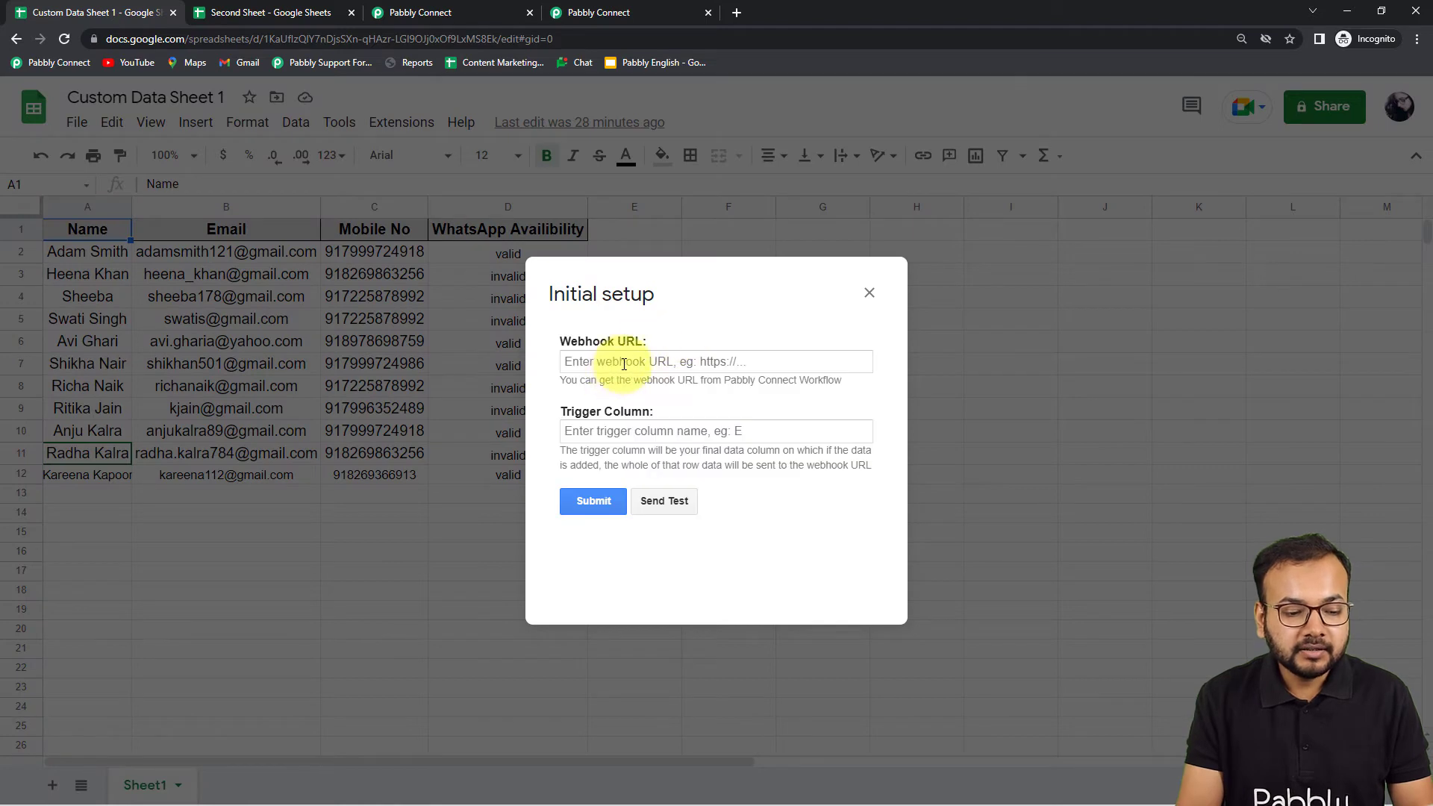
pyautogui.hotkey('ctrl', 'a')
pyautogui.hotkey('ctrl', 'c')
pyautogui.press('BackSpace')
pyautogui.rightClick(624, 364)
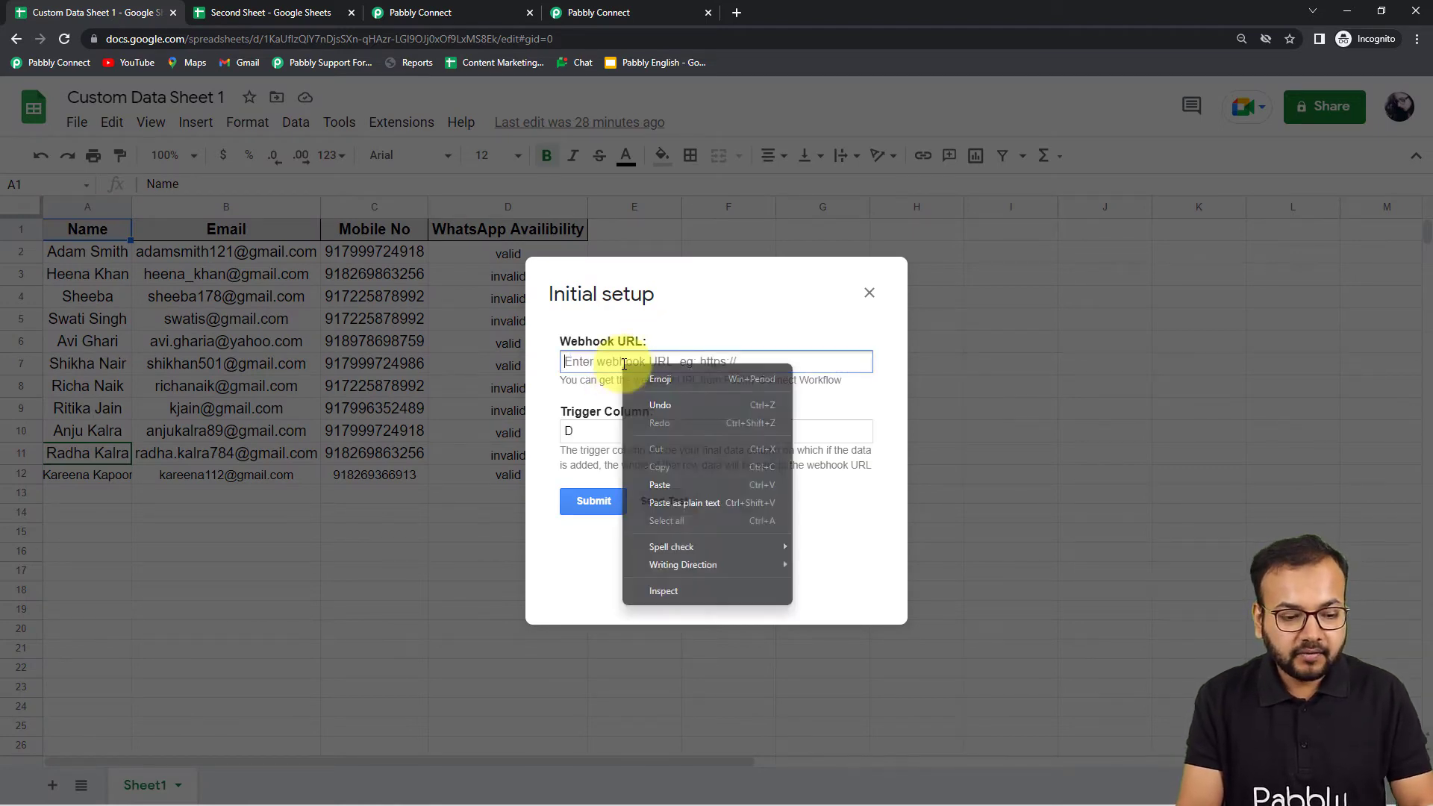
pyautogui.click(659, 486)
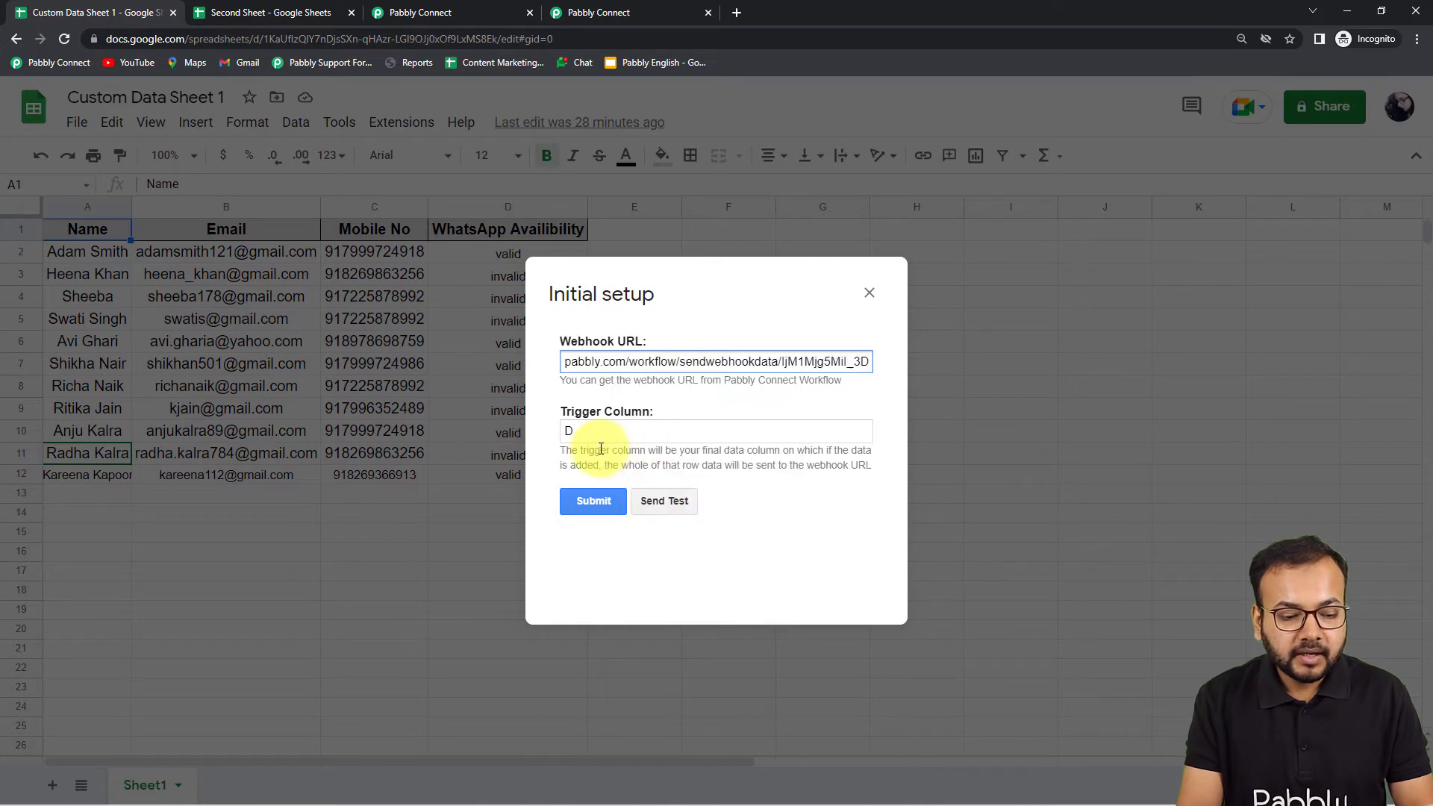
# Check the trigger's webhook URL and response capture status in the workflow, and return to the add-on's initial setup in Custom Data Sheet 1.
pyautogui.click(586, 13)
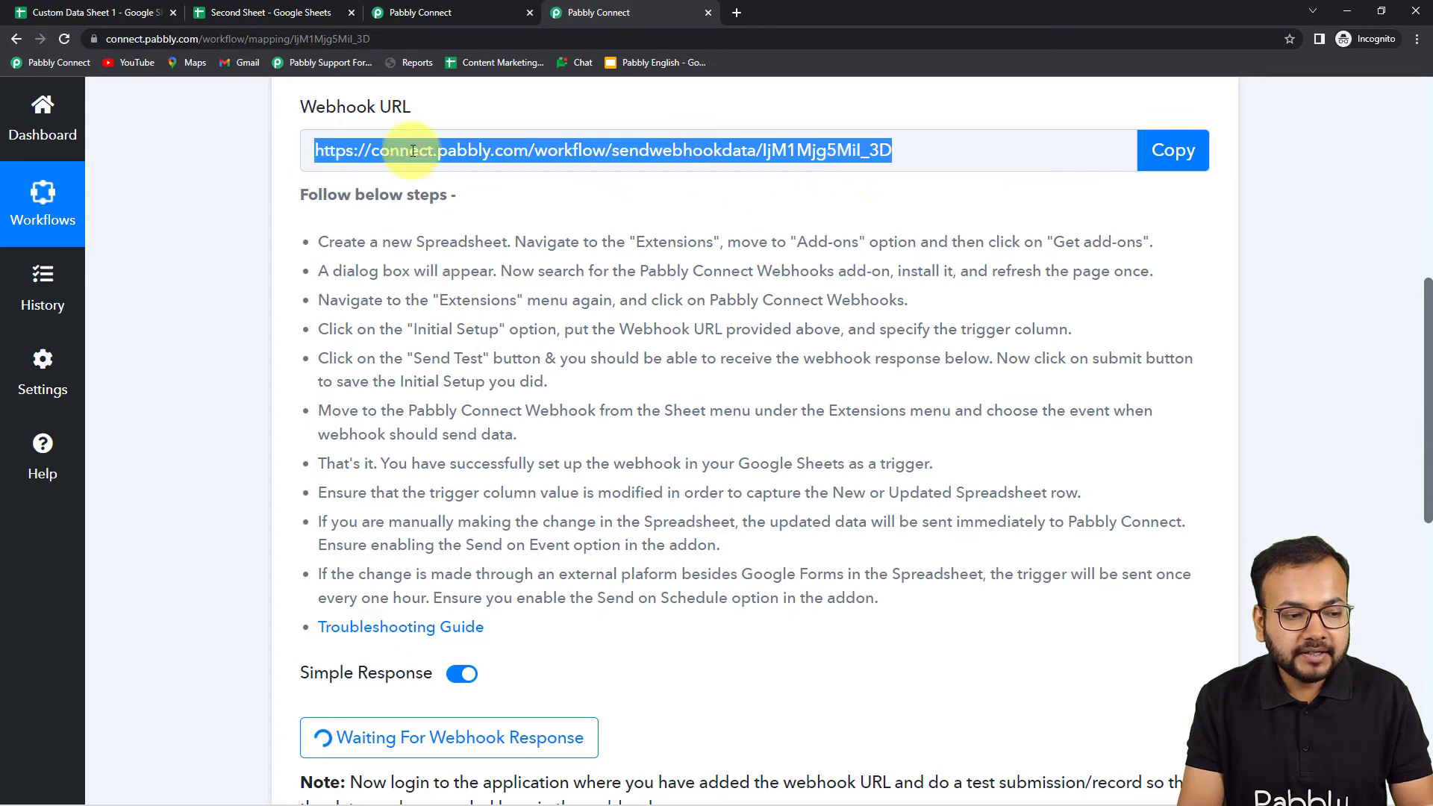
pyautogui.scroll(-2, 859, 313)
pyautogui.scroll(-2, 584, 489)
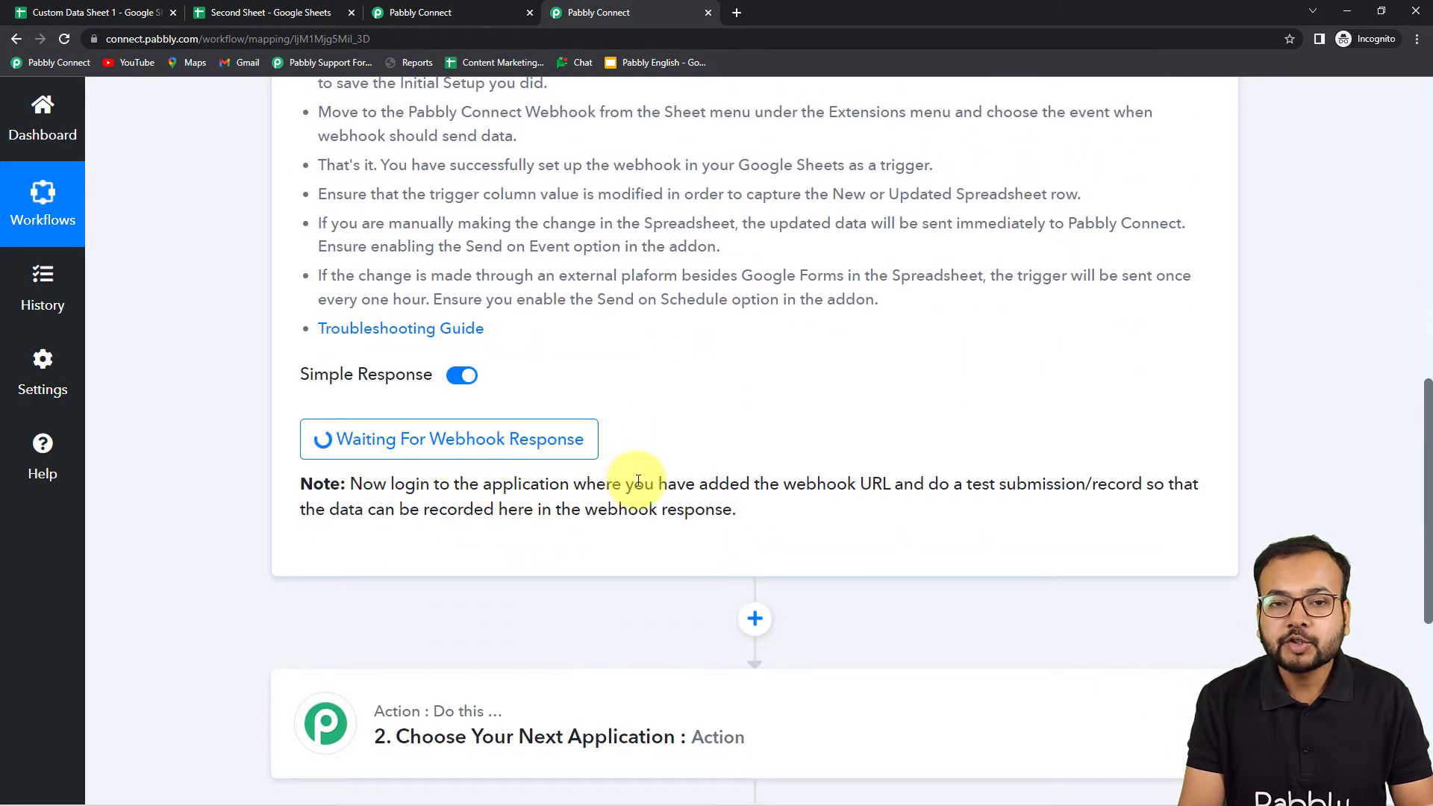
pyautogui.scroll(-2, 672, 481)
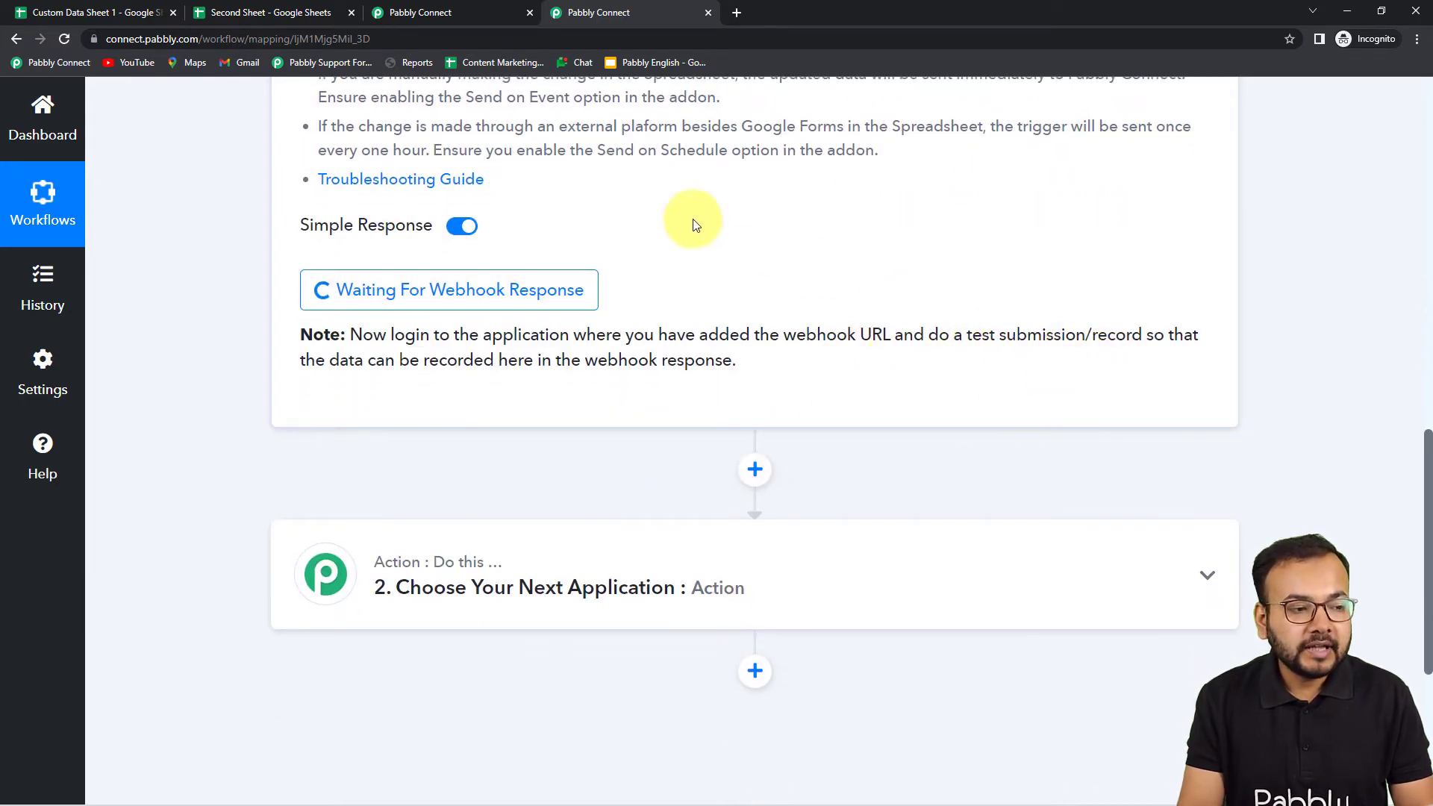
pyautogui.click(161, 15)
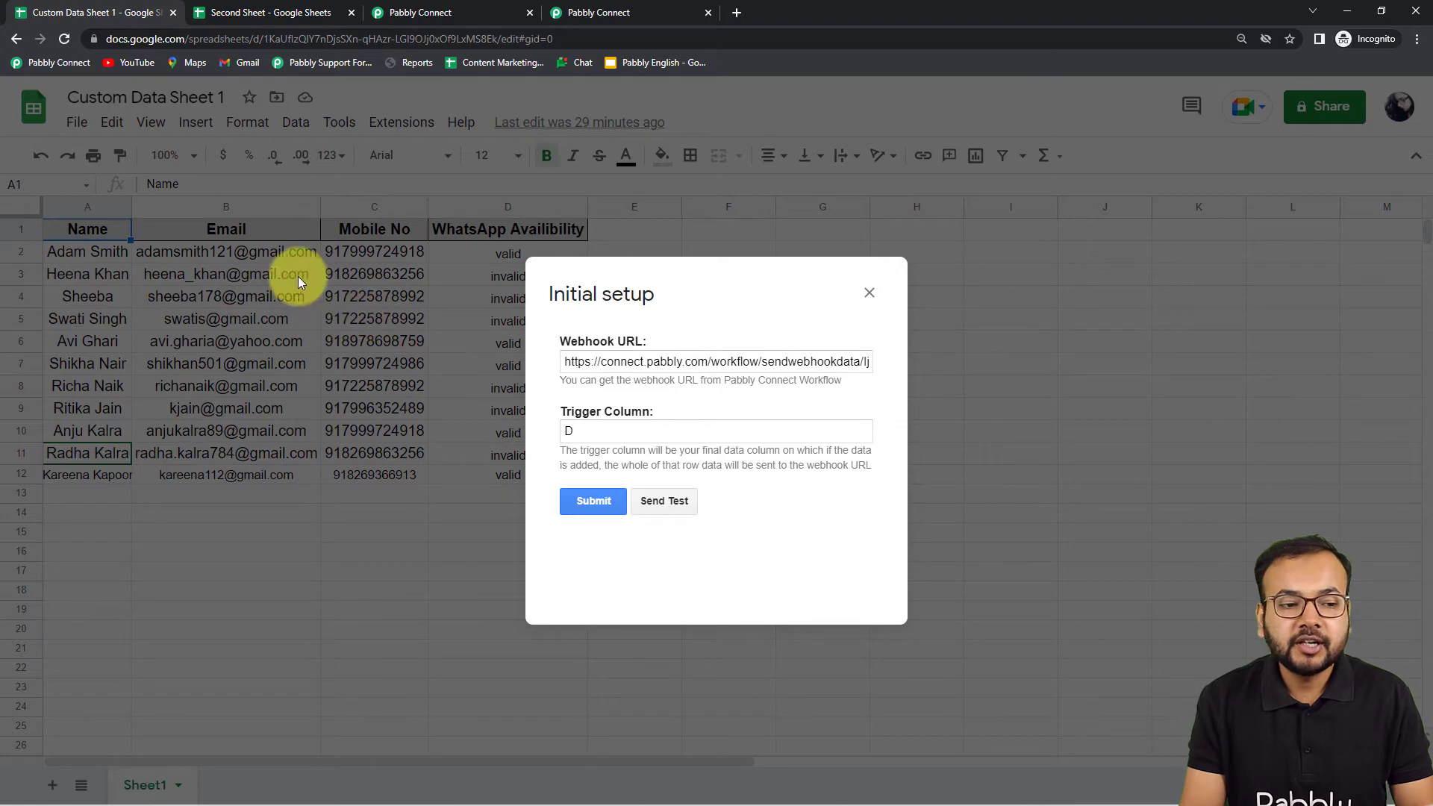
pyautogui.click(593, 13)
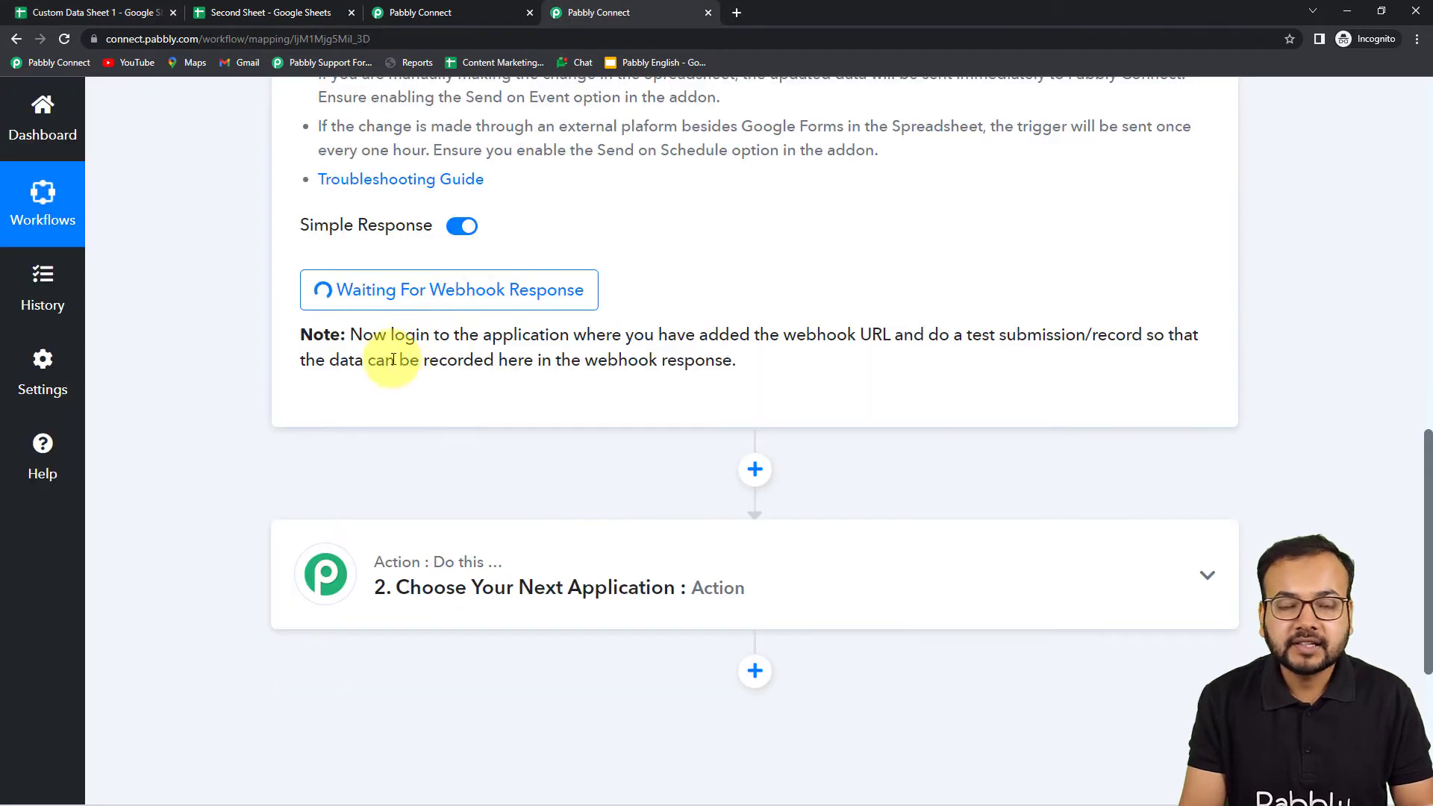
pyautogui.click(120, 15)
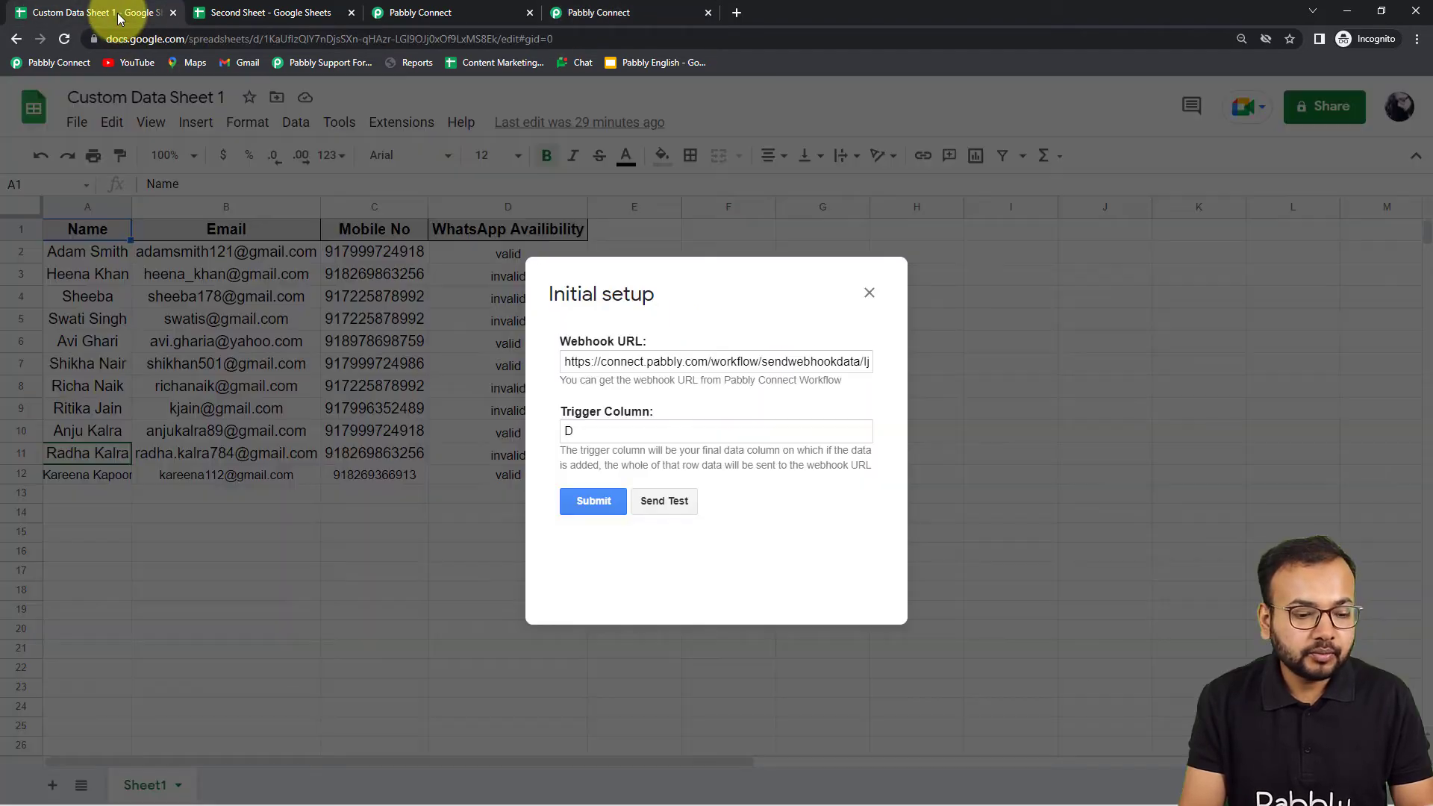
# Send test data from the add-on's initial setup and review the response captured by the workflow's Google Sheets trigger.
pyautogui.click(665, 501)
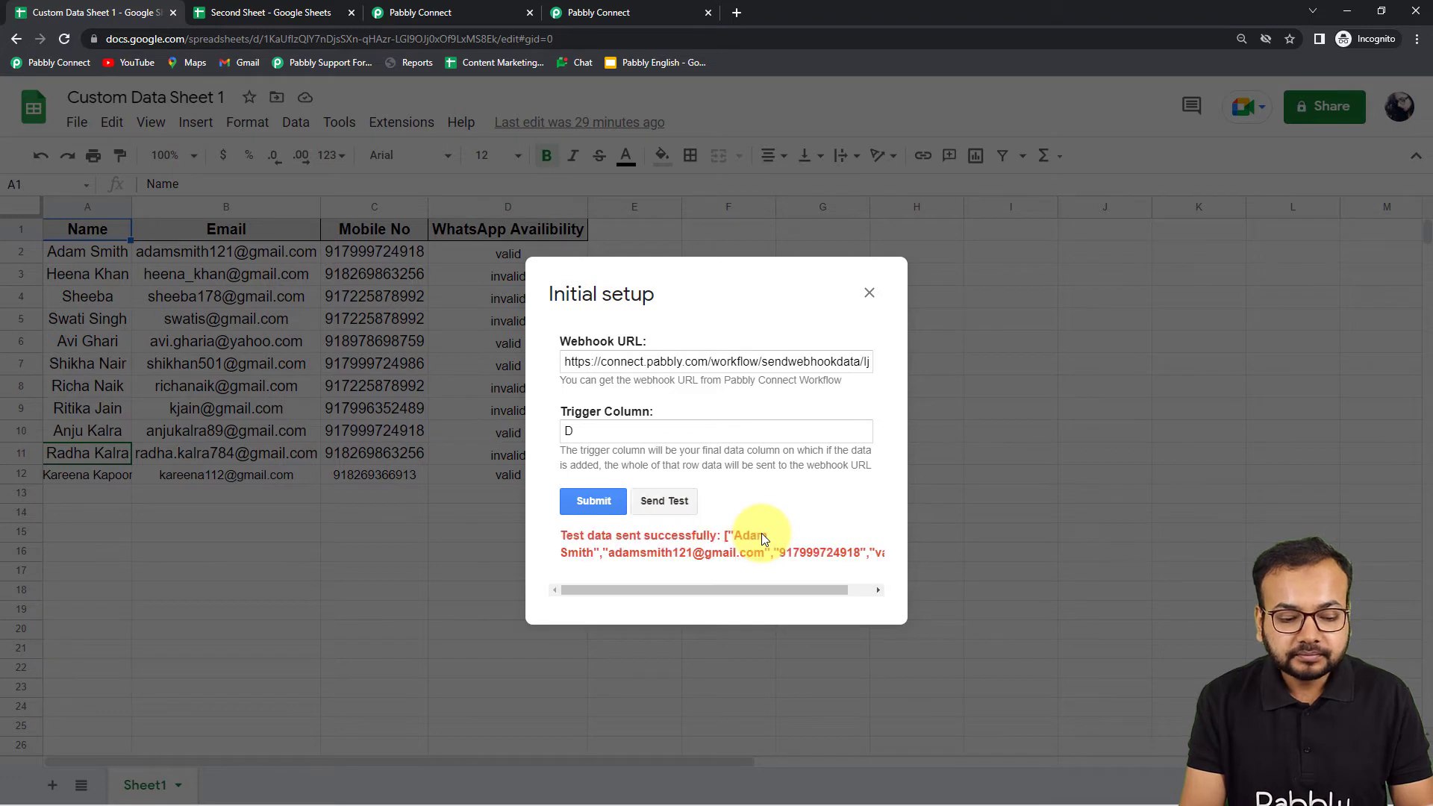
pyautogui.moveTo(828, 597); pyautogui.dragTo(786, 601)
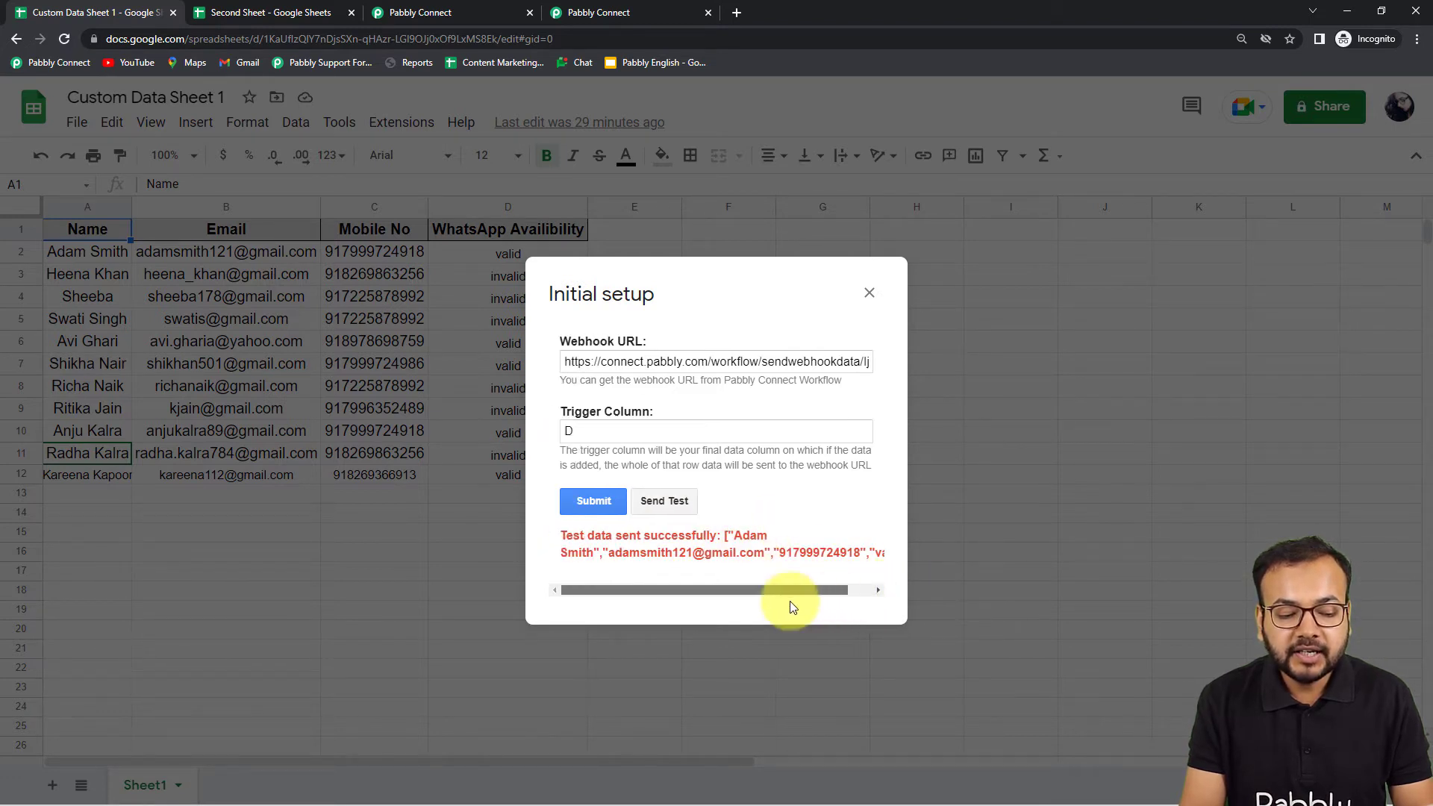
pyautogui.click(611, 14)
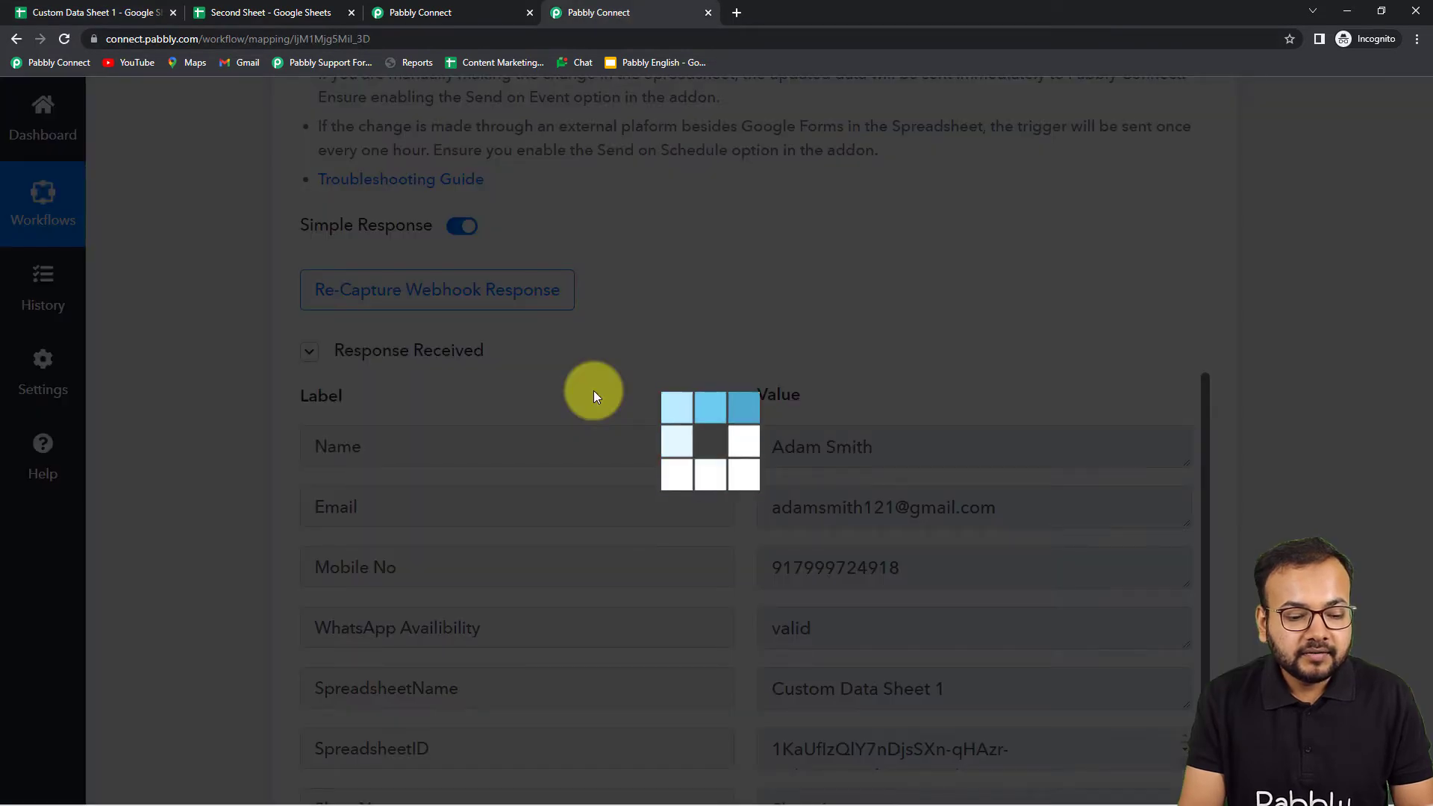
pyautogui.scroll(-1, 413, 491)
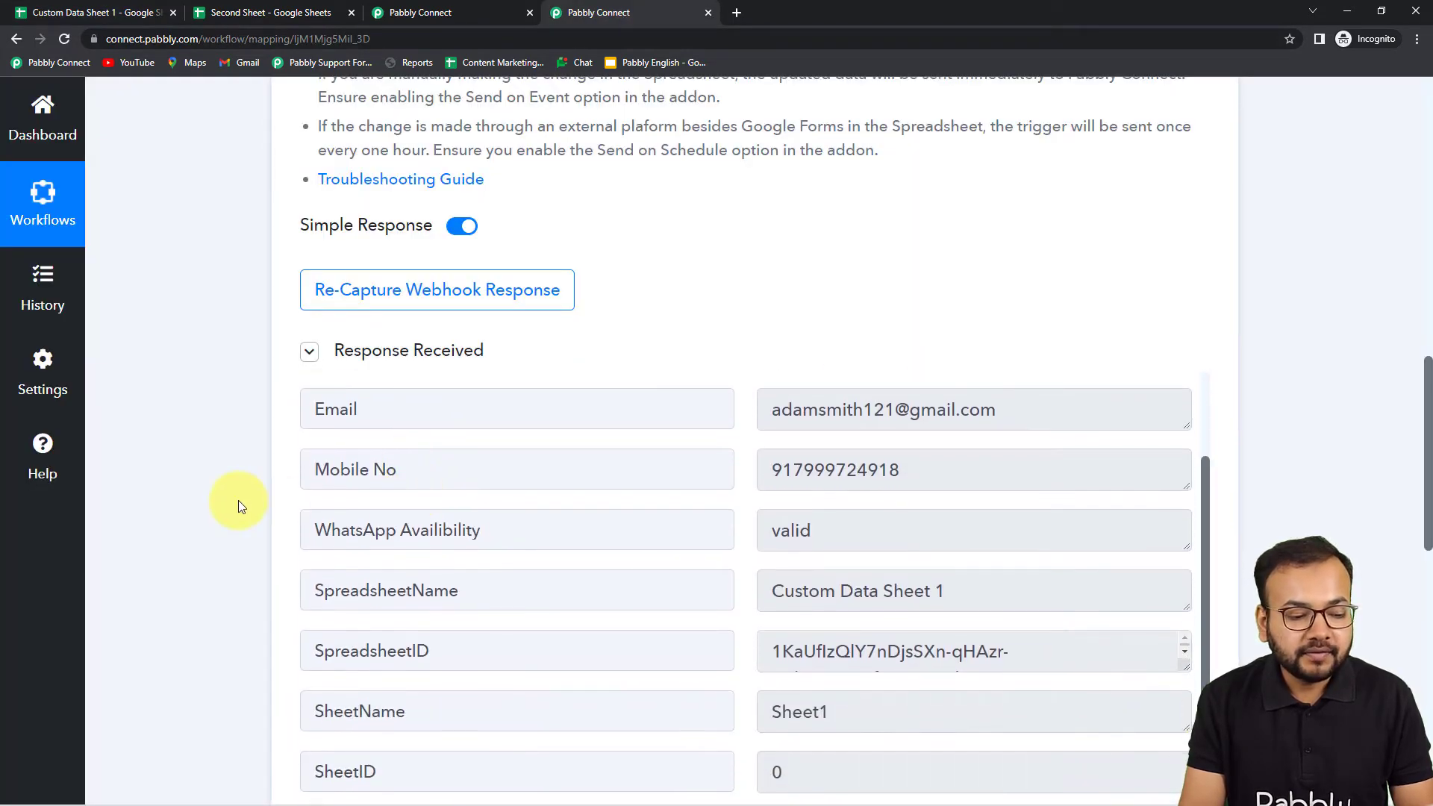
# Review the row data captured by the Google Sheets trigger and compare it with the rows in Custom Data Sheet 1.
pyautogui.scroll(3, 237, 500)
pyautogui.scroll(-6, 592, 438)
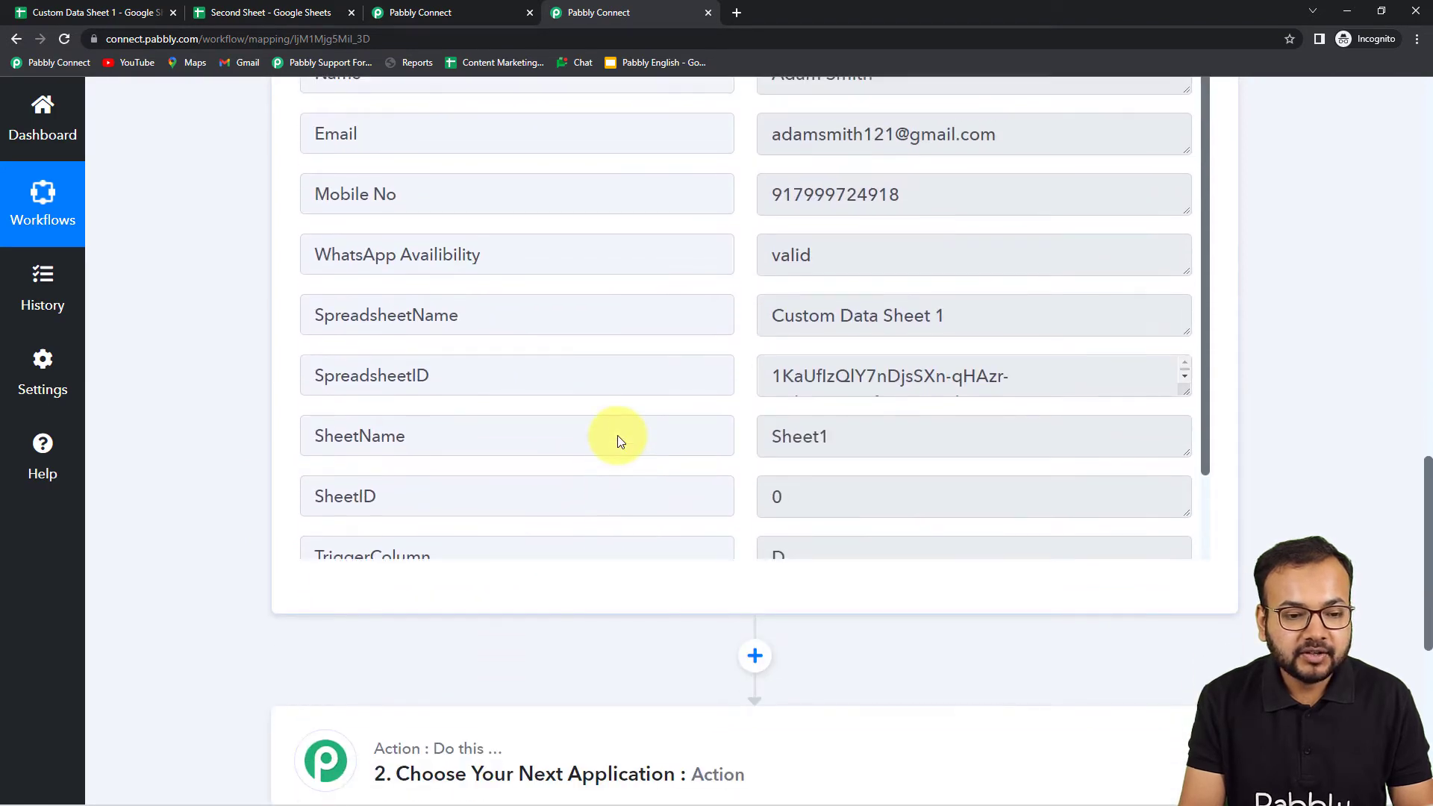
pyautogui.scroll(4, 371, 439)
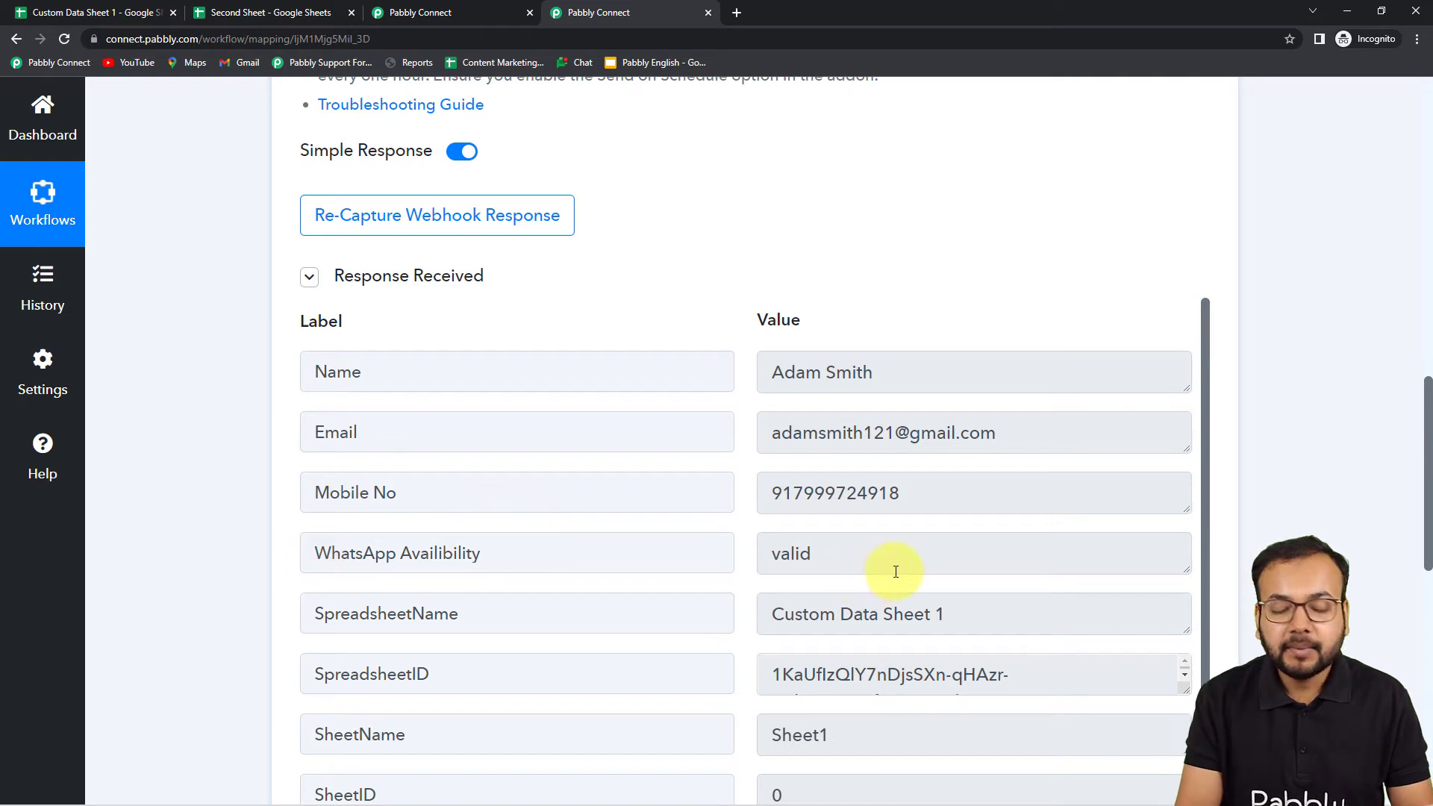
pyautogui.scroll(-1, 904, 611)
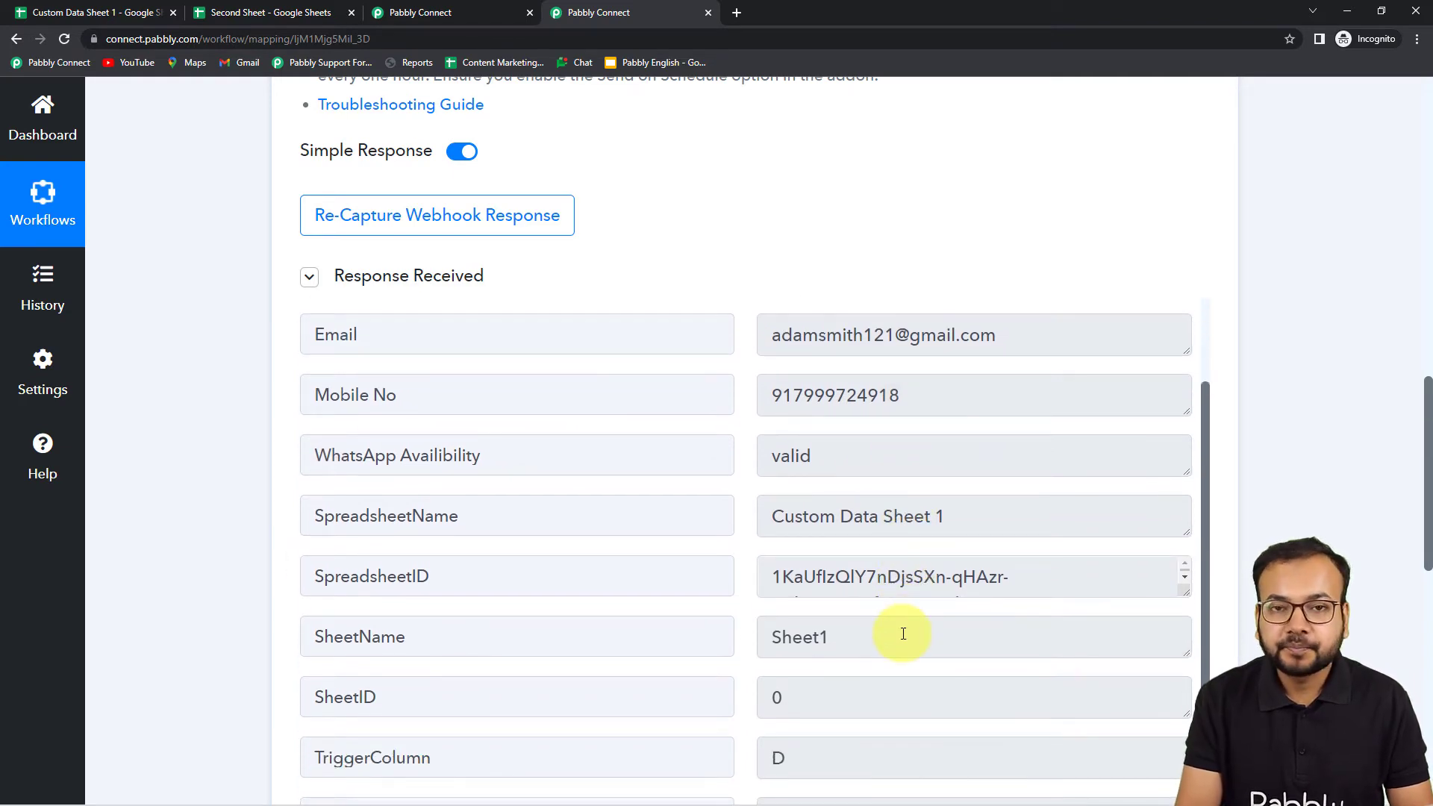
pyautogui.click(158, 12)
pyautogui.click(590, 498)
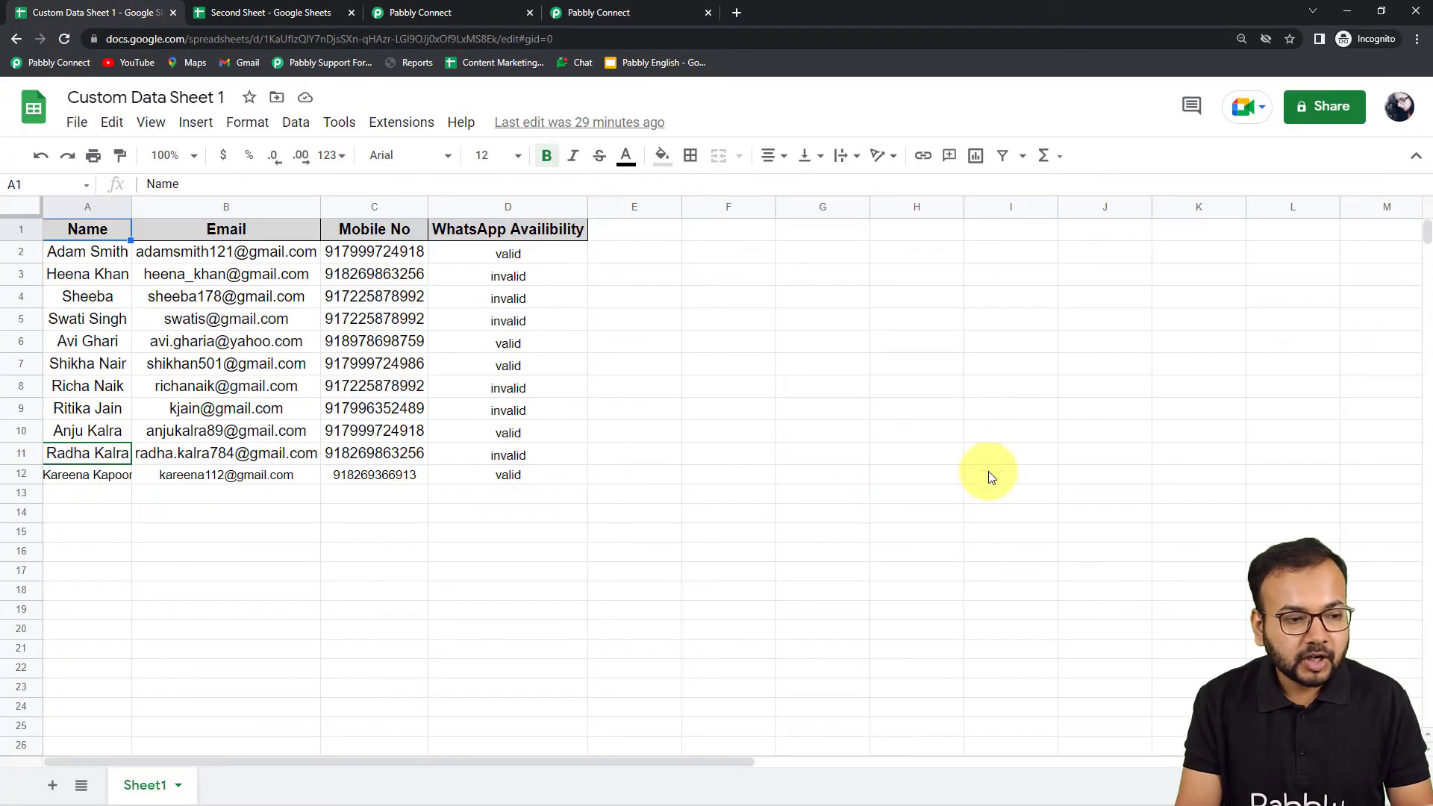
pyautogui.click(591, 12)
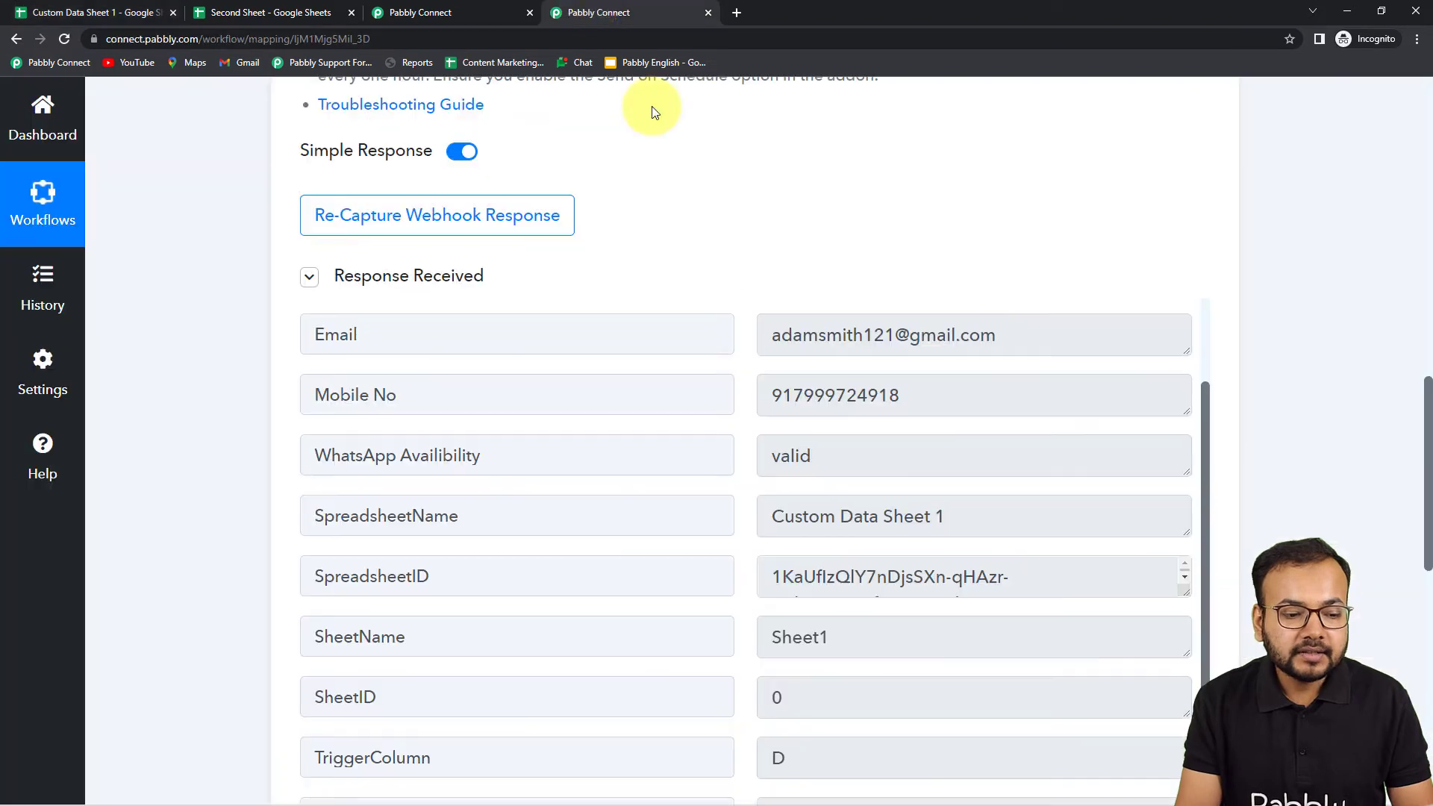
pyautogui.scroll(-2, 237, 432)
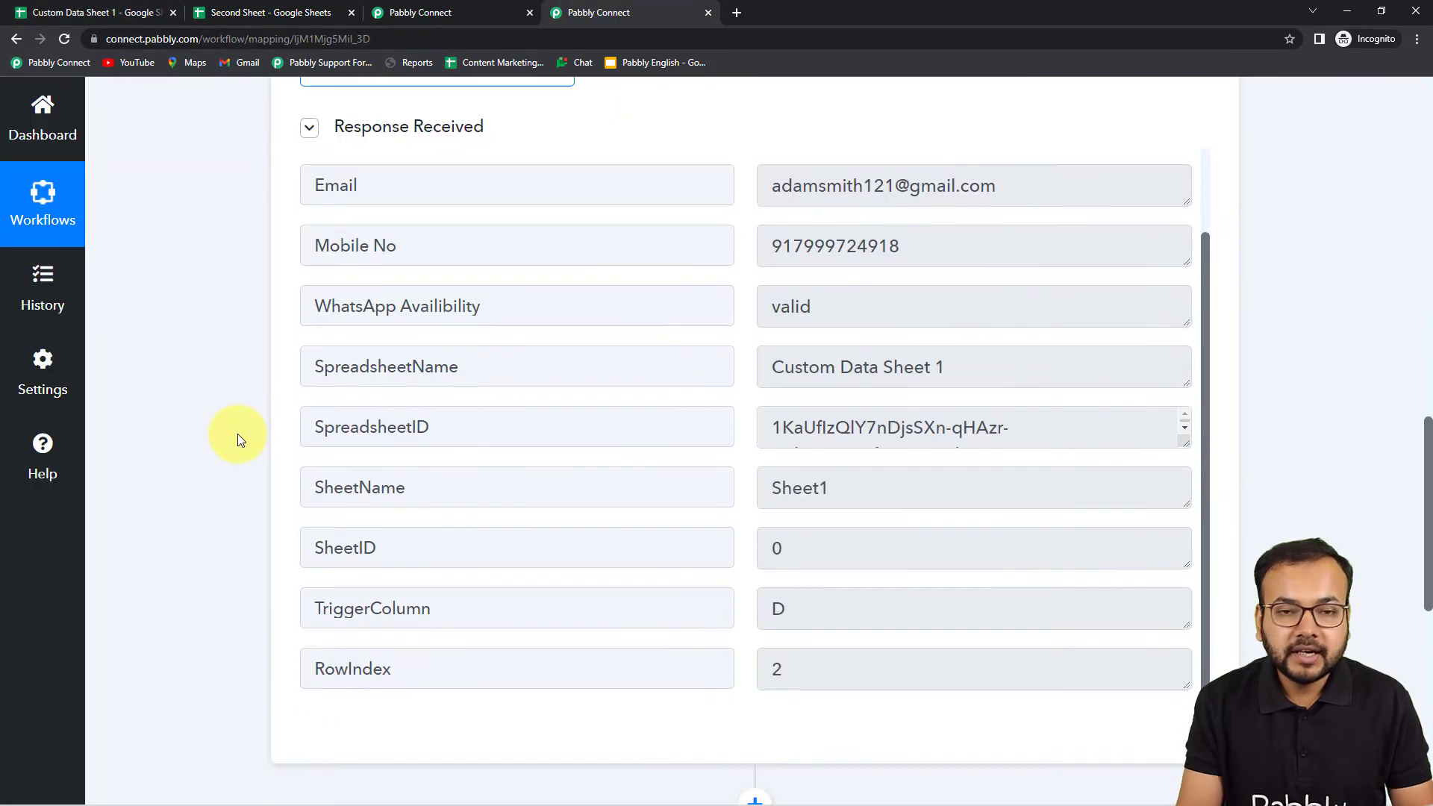
# Set the workflow's second step to the Google Sheets app with the Add New Row action event.
pyautogui.scroll(-5, 237, 433)
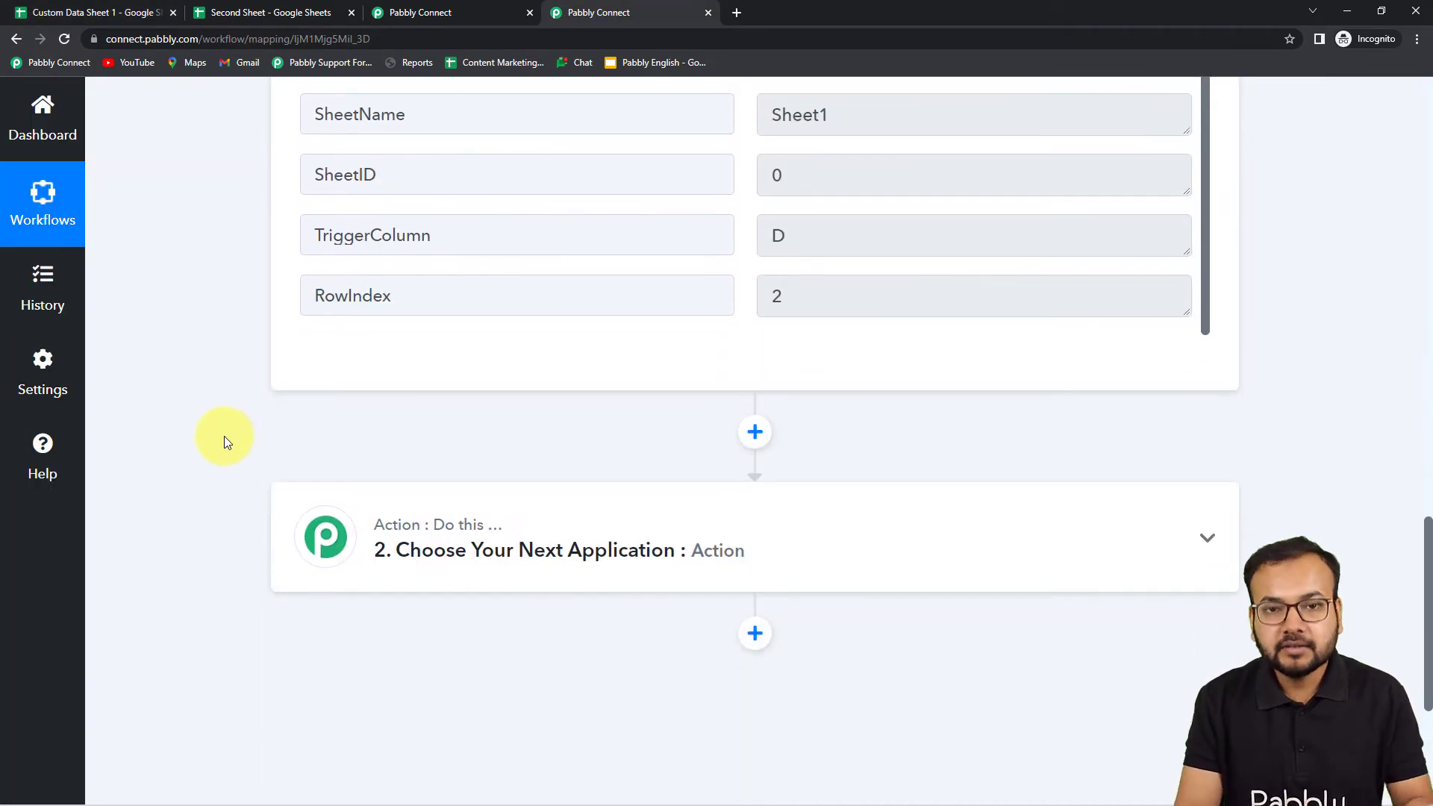
pyautogui.click(509, 558)
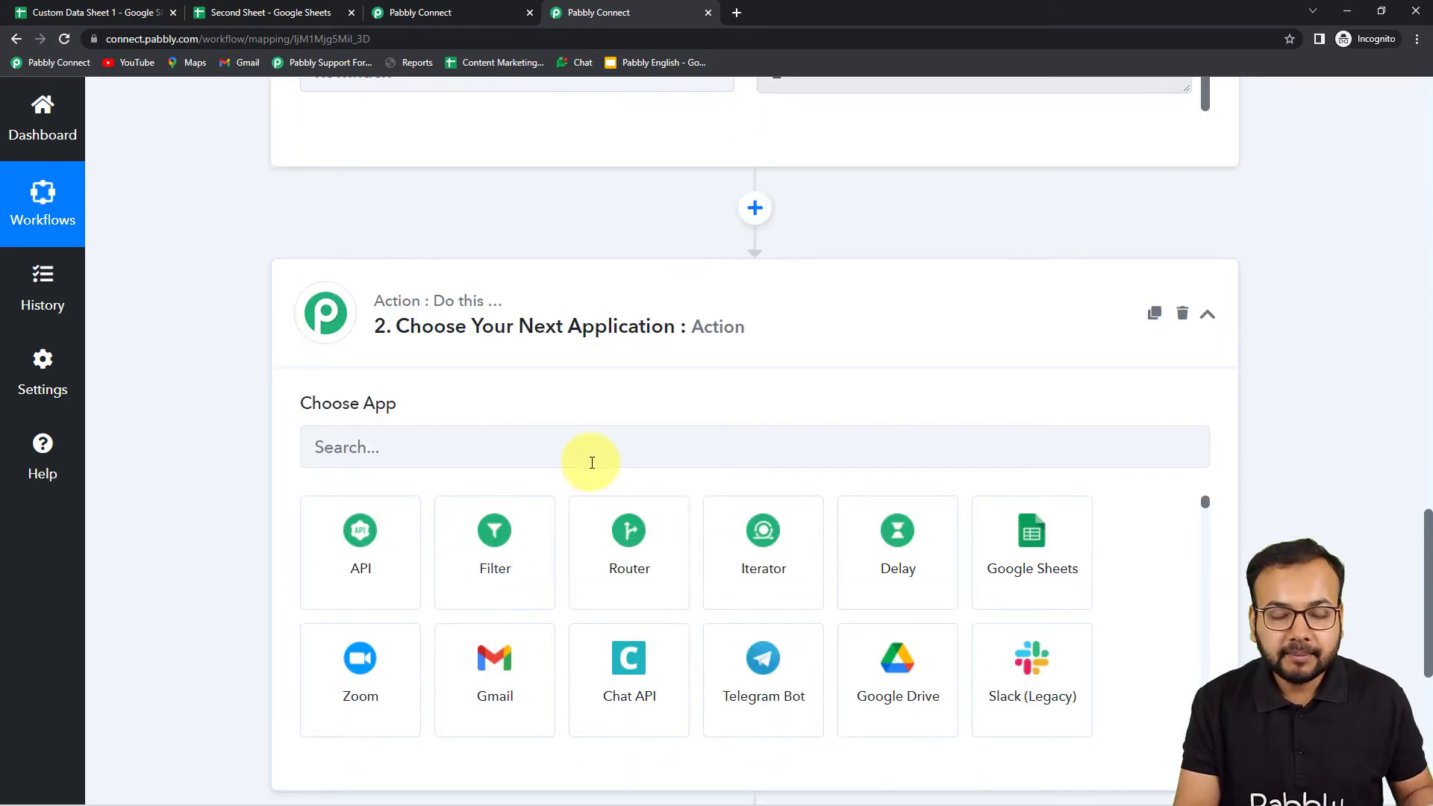
pyautogui.scroll(-1, 561, 425)
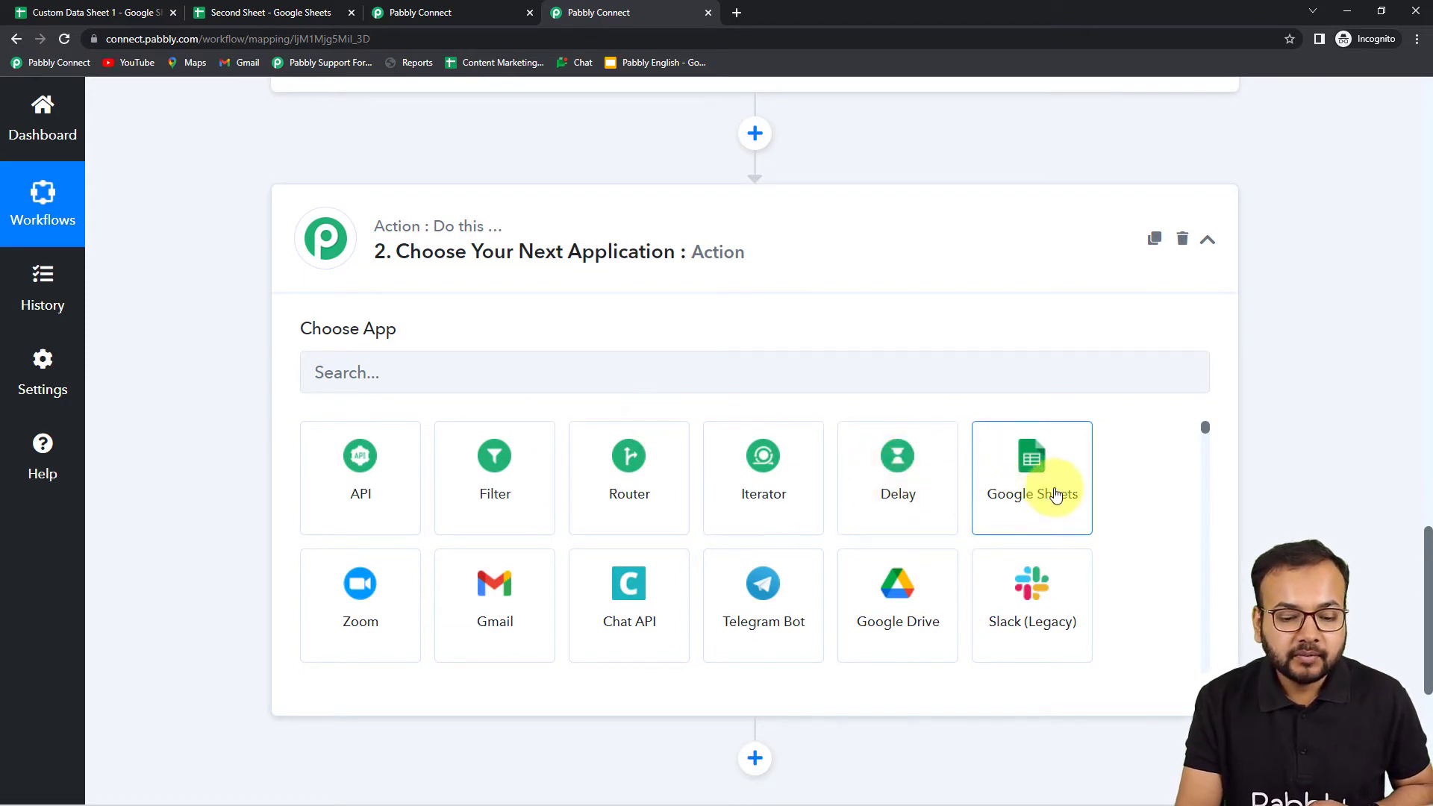
pyautogui.click(1020, 502)
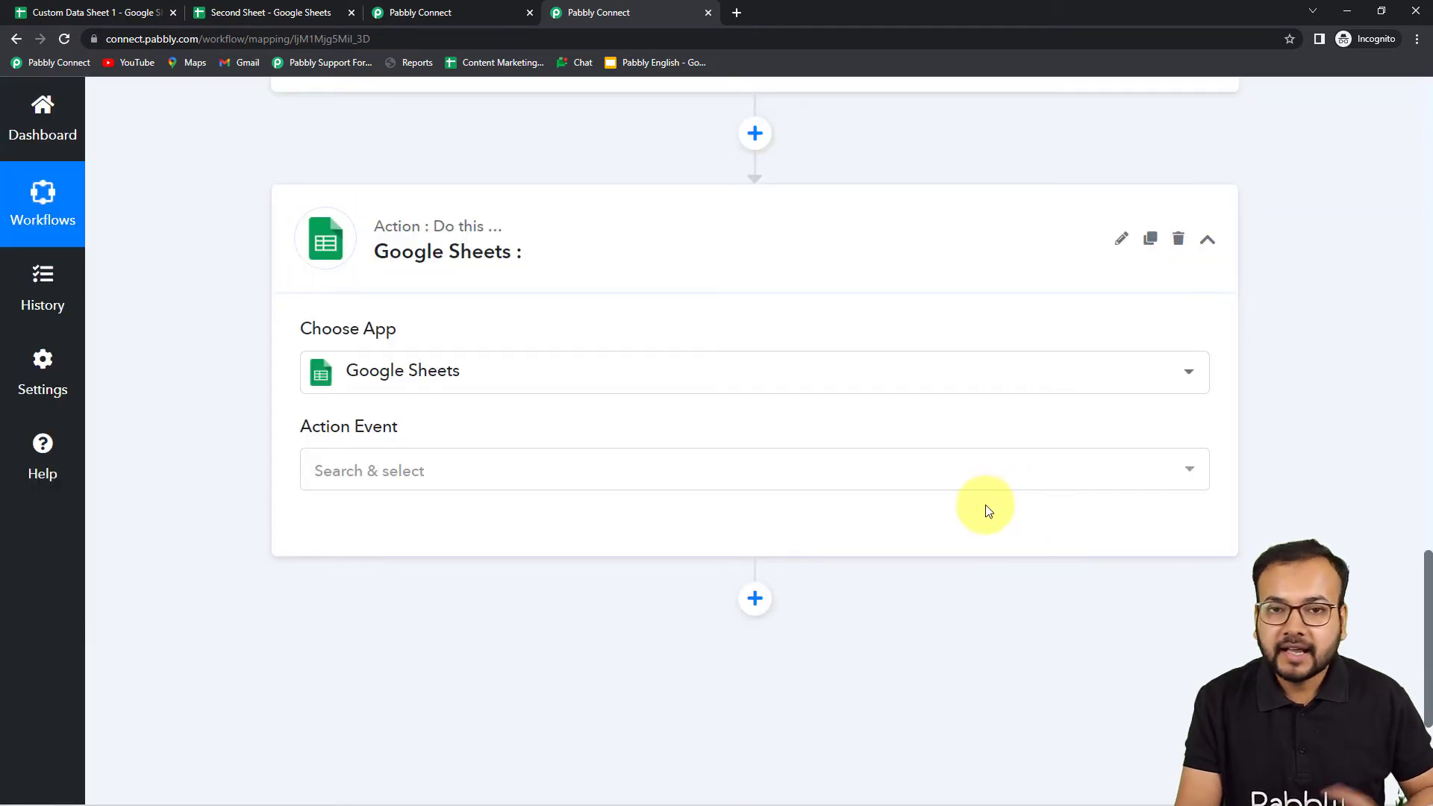
pyautogui.click(695, 485)
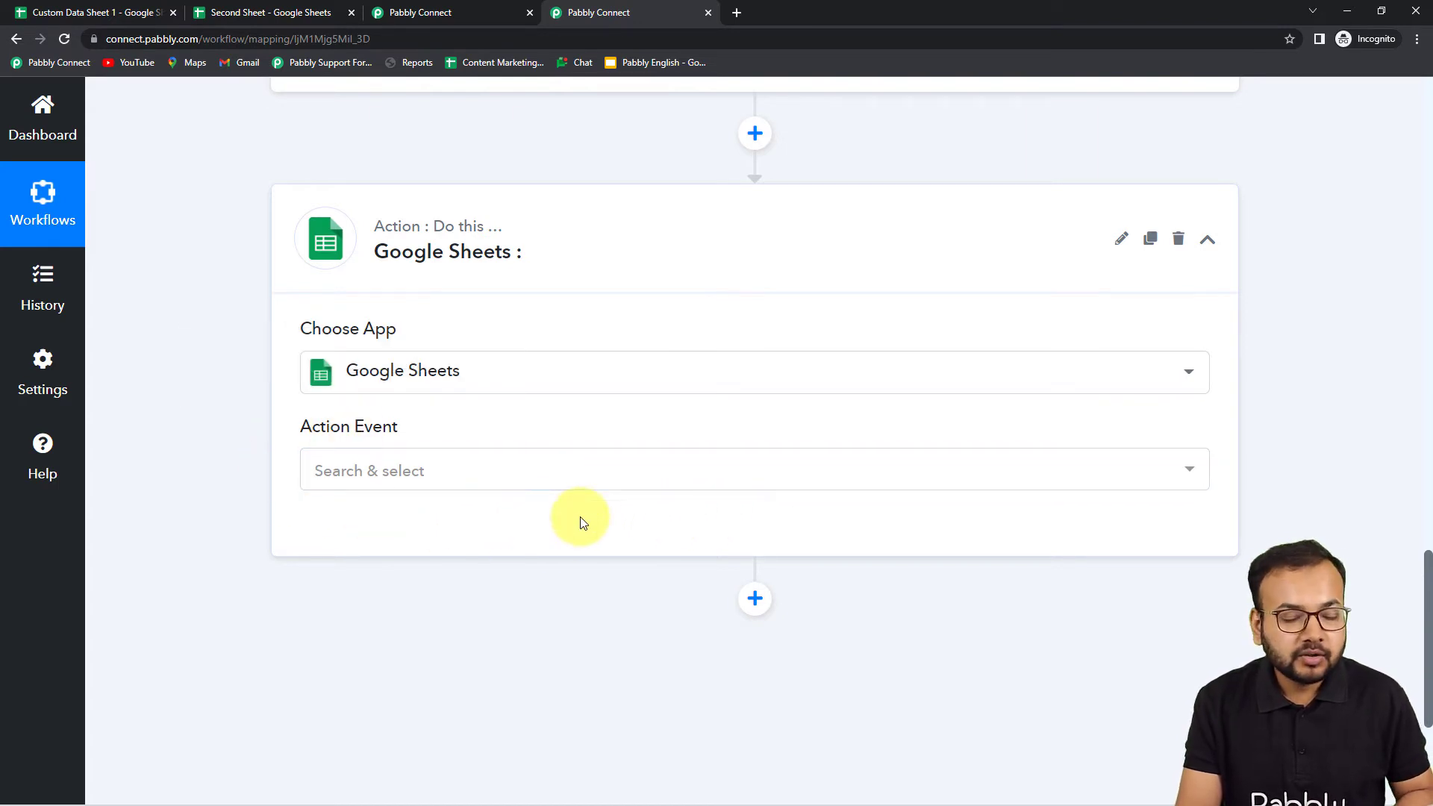
pyautogui.moveTo(465, 414)
pyautogui.click(491, 479)
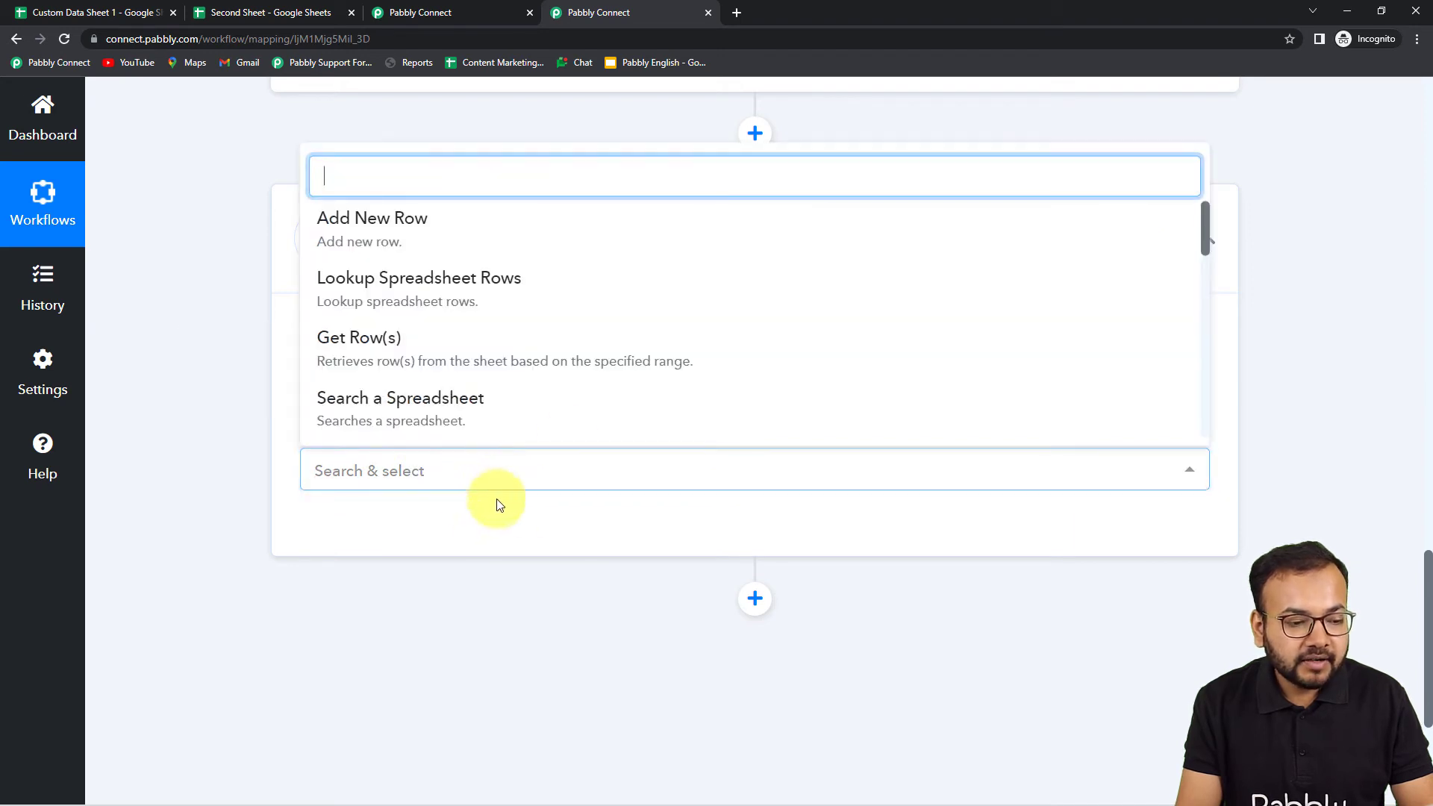
pyautogui.click(437, 247)
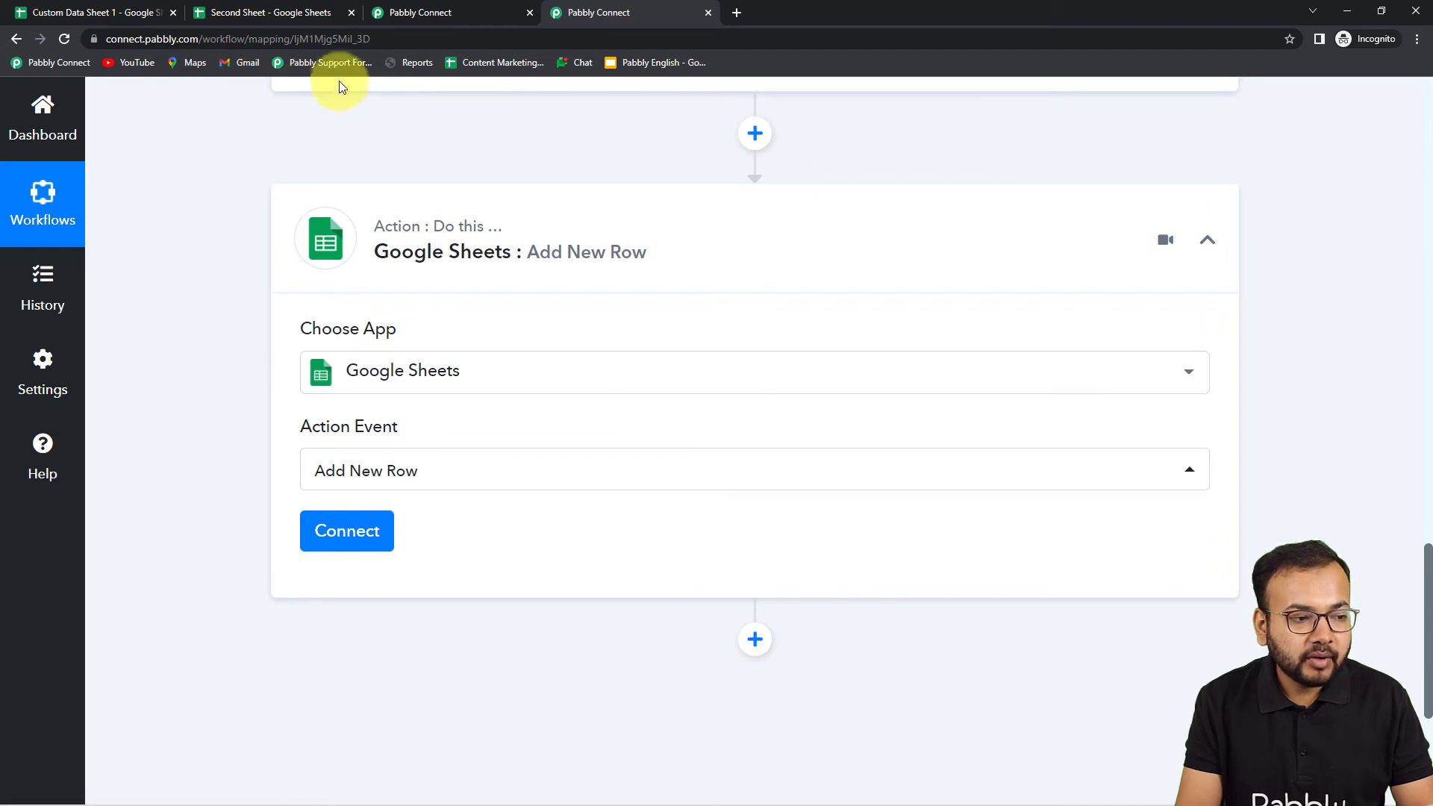
# After checking Second Sheet, connect the action through a new Google Sheets connection, authorizing access with the signed-in Google account.
pyautogui.click(218, 14)
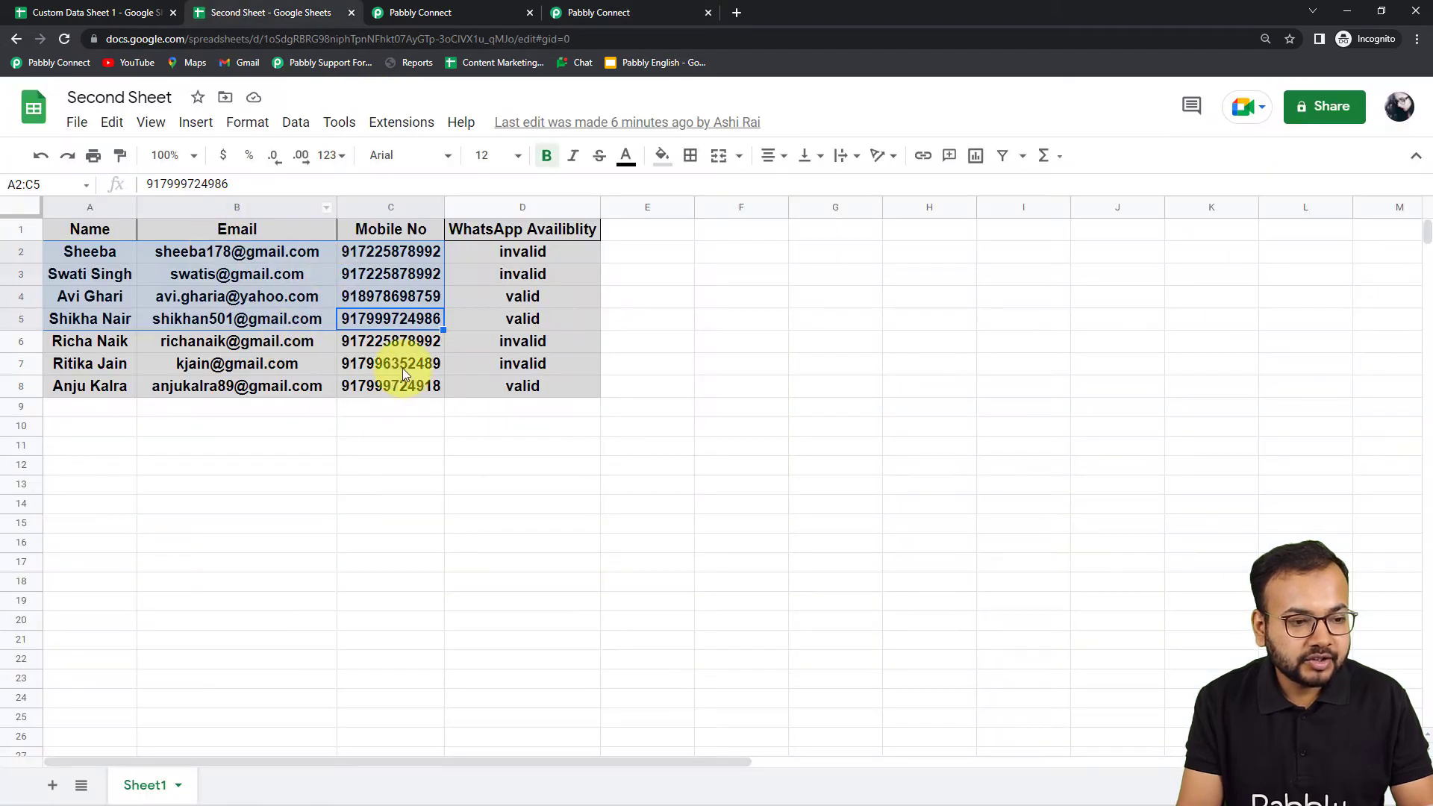
pyautogui.click(579, 14)
pyautogui.click(345, 528)
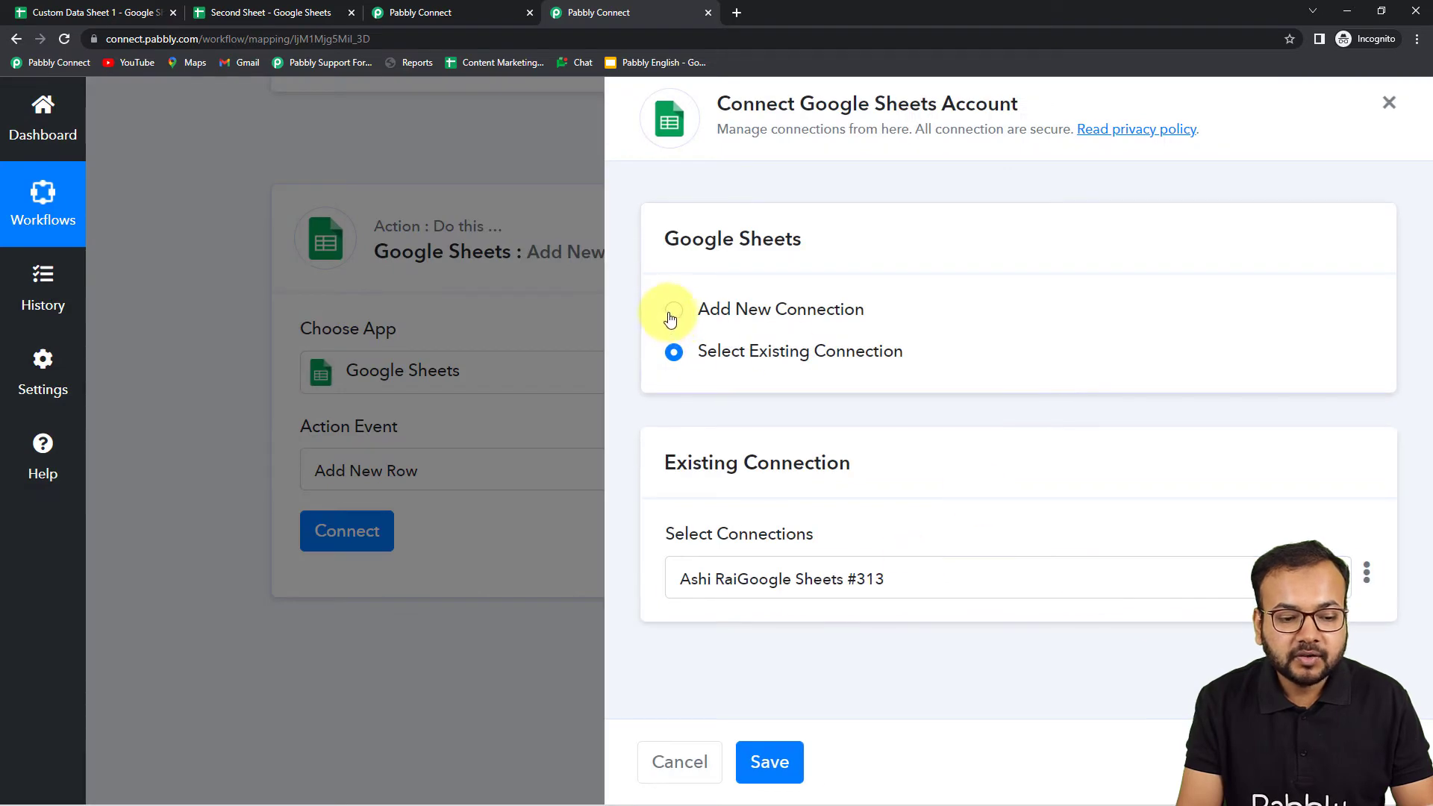
pyautogui.click(671, 310)
pyautogui.click(782, 550)
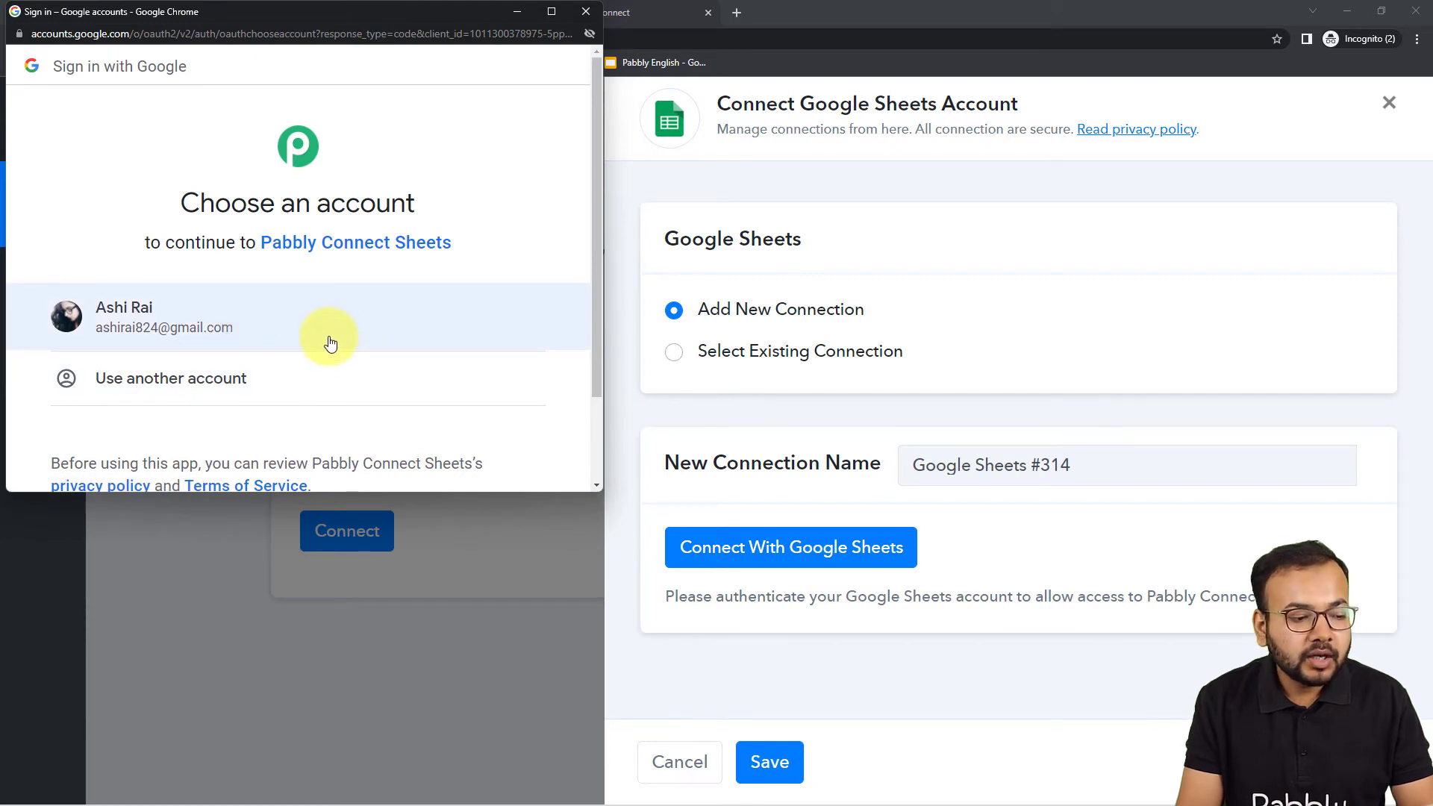
pyautogui.click(273, 329)
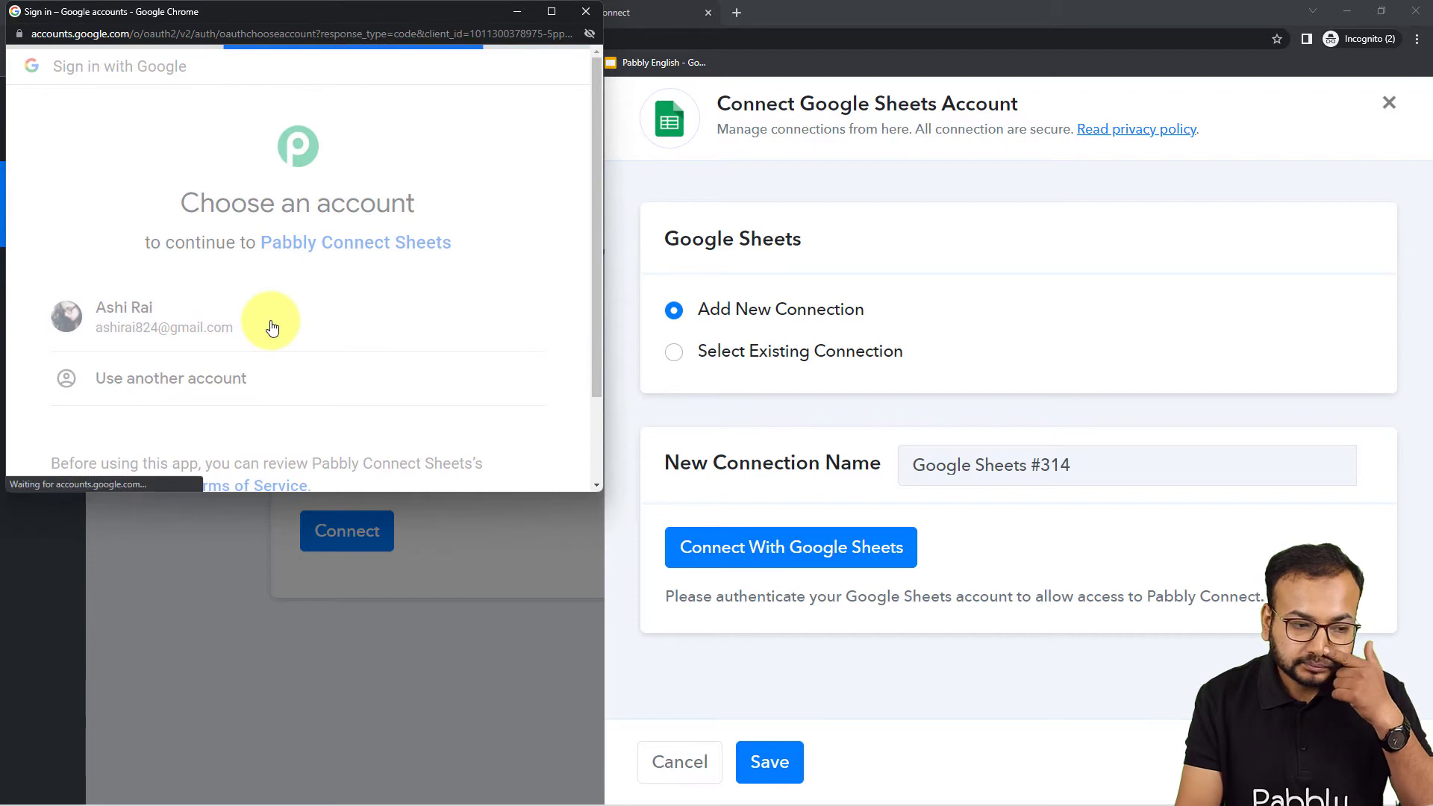
pyautogui.scroll(-2, 332, 359)
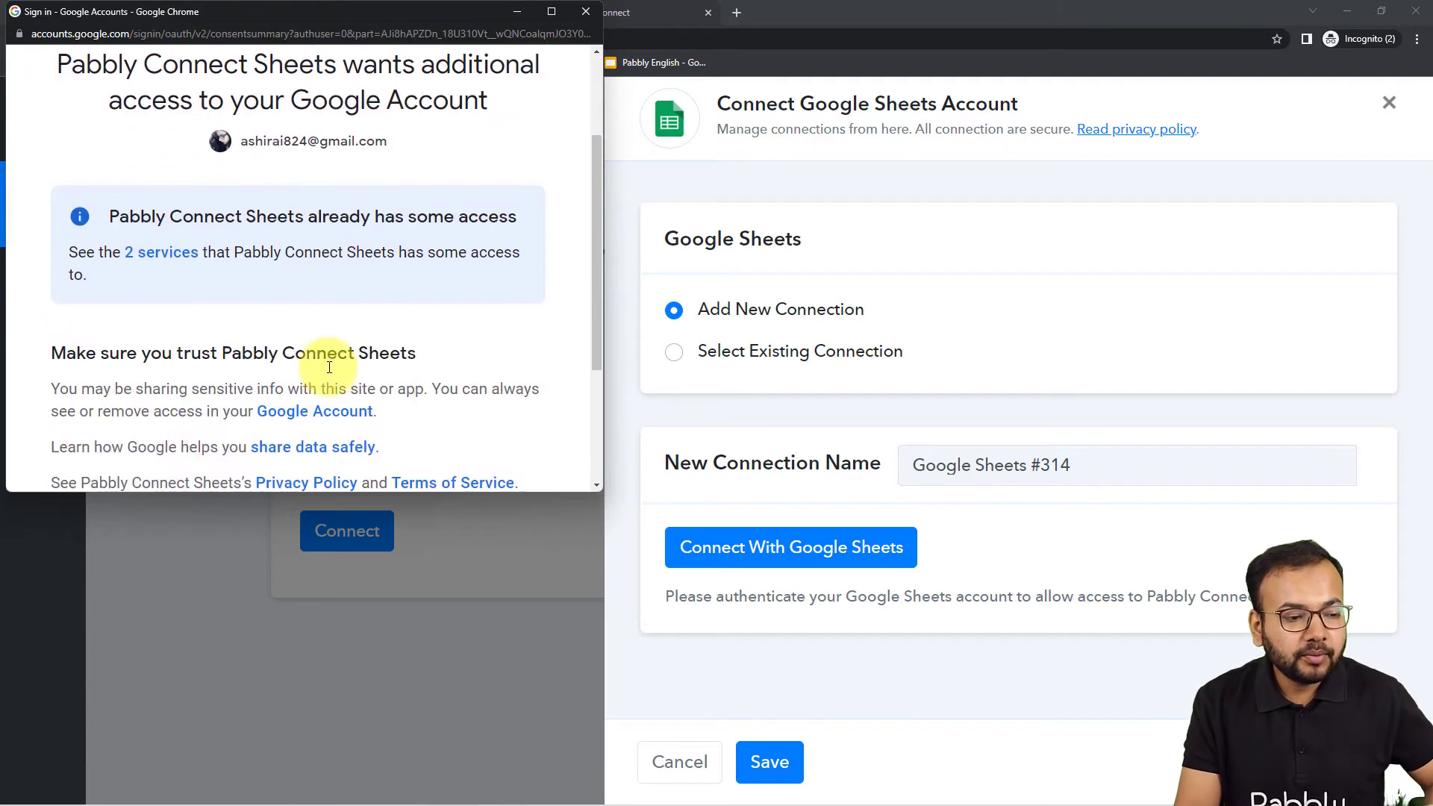
pyautogui.scroll(-2, 330, 375)
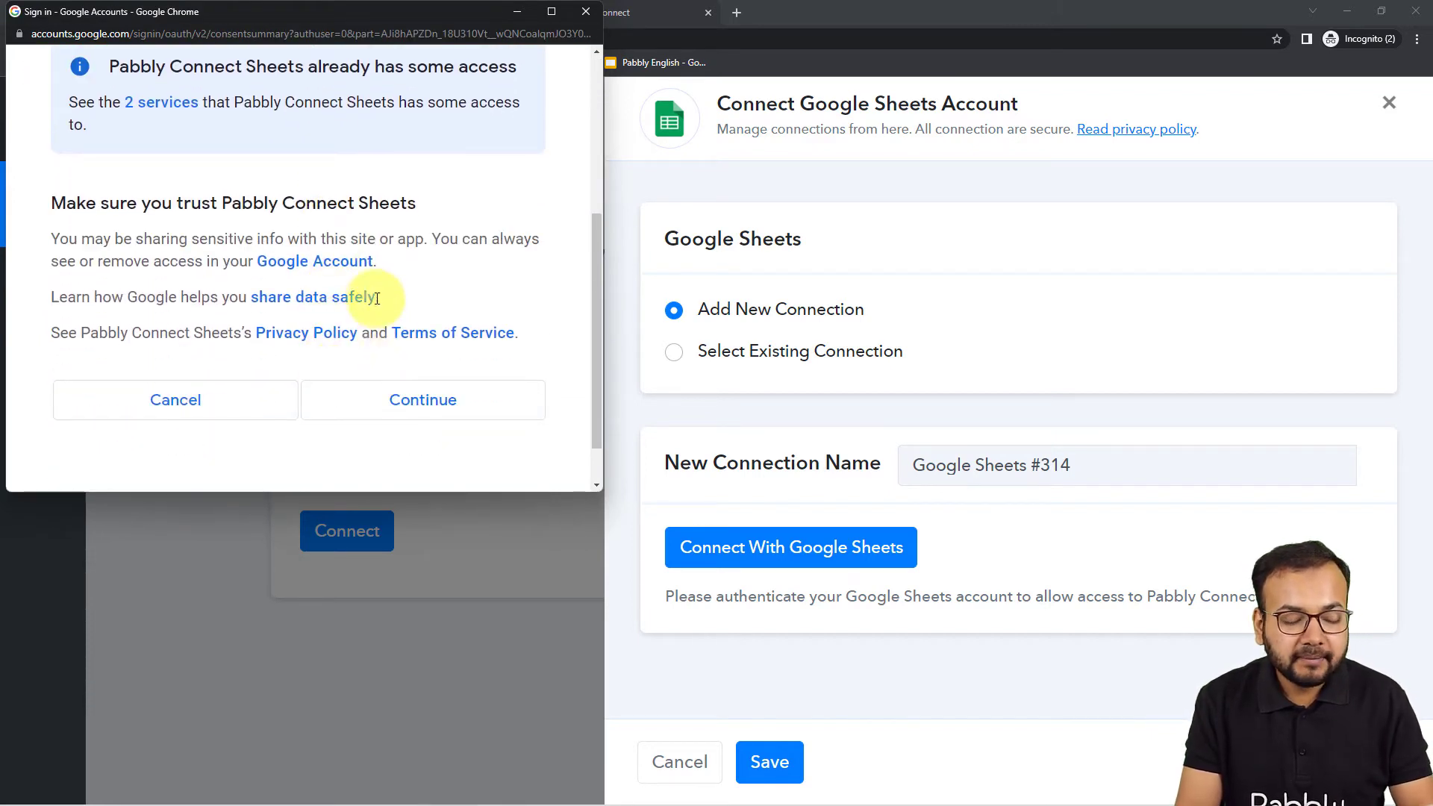
pyautogui.click(378, 407)
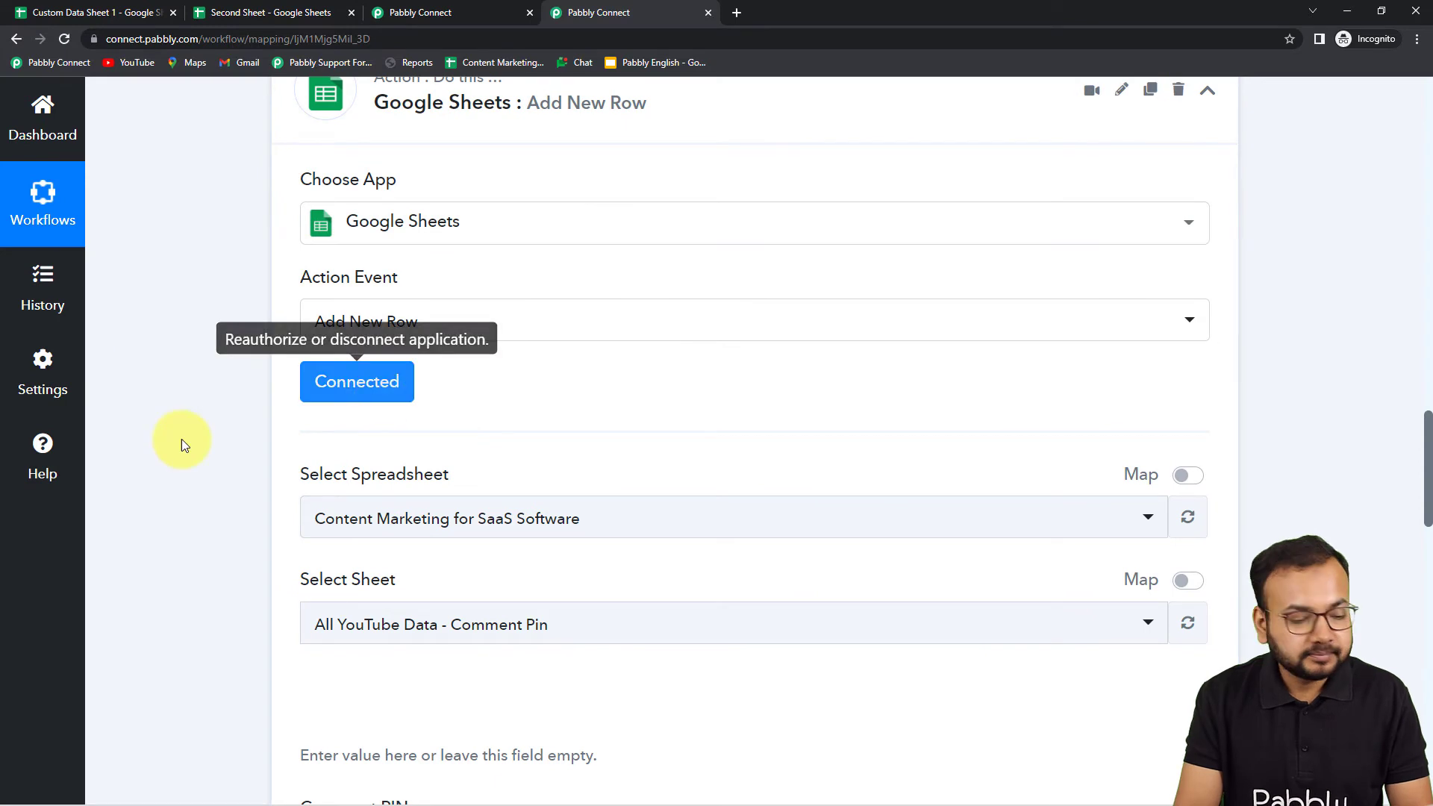
# Check the target spreadsheet's name in its browser tab and select Second Sheet as the action's spreadsheet.
pyautogui.scroll(-4, 179, 439)
pyautogui.scroll(2, 180, 439)
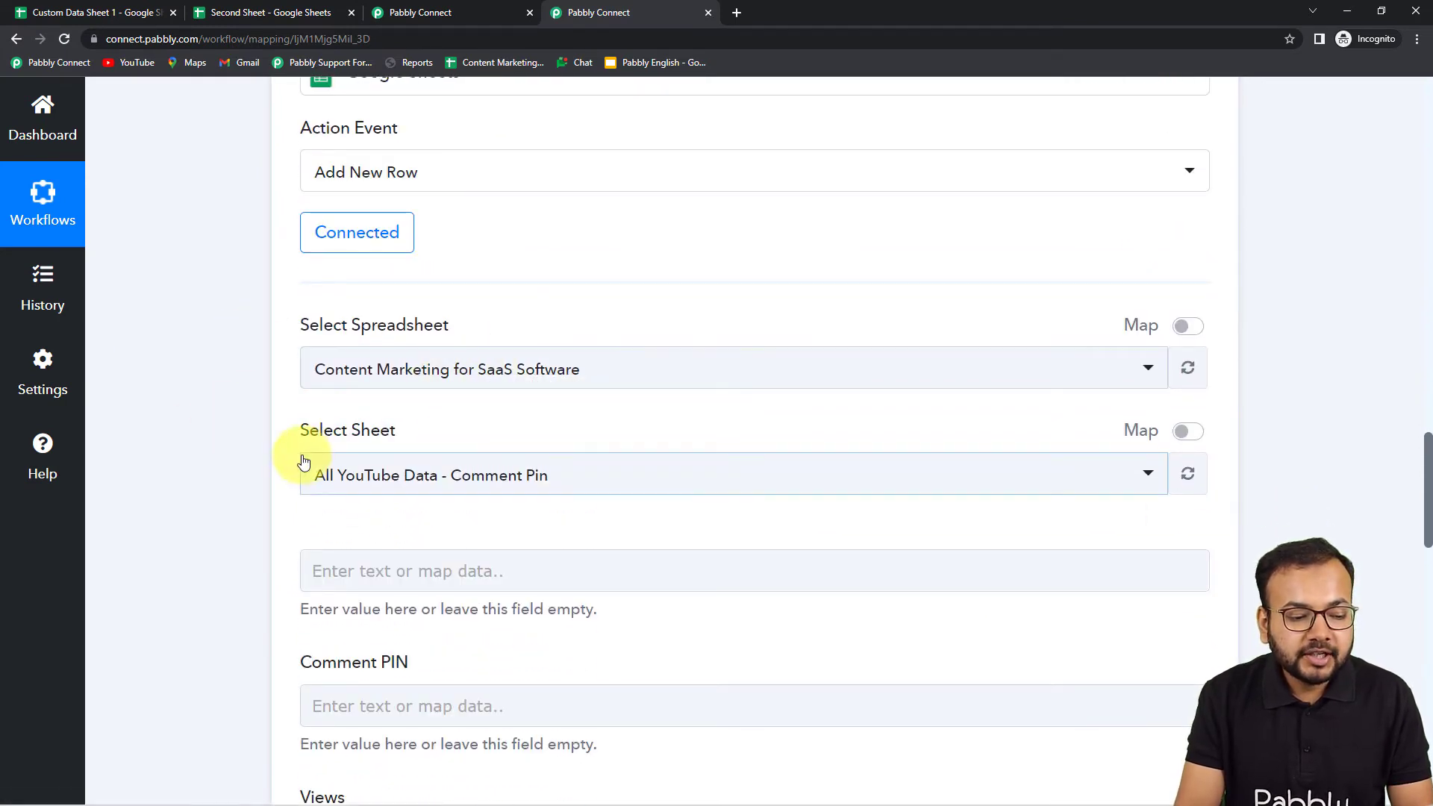
pyautogui.click(266, 11)
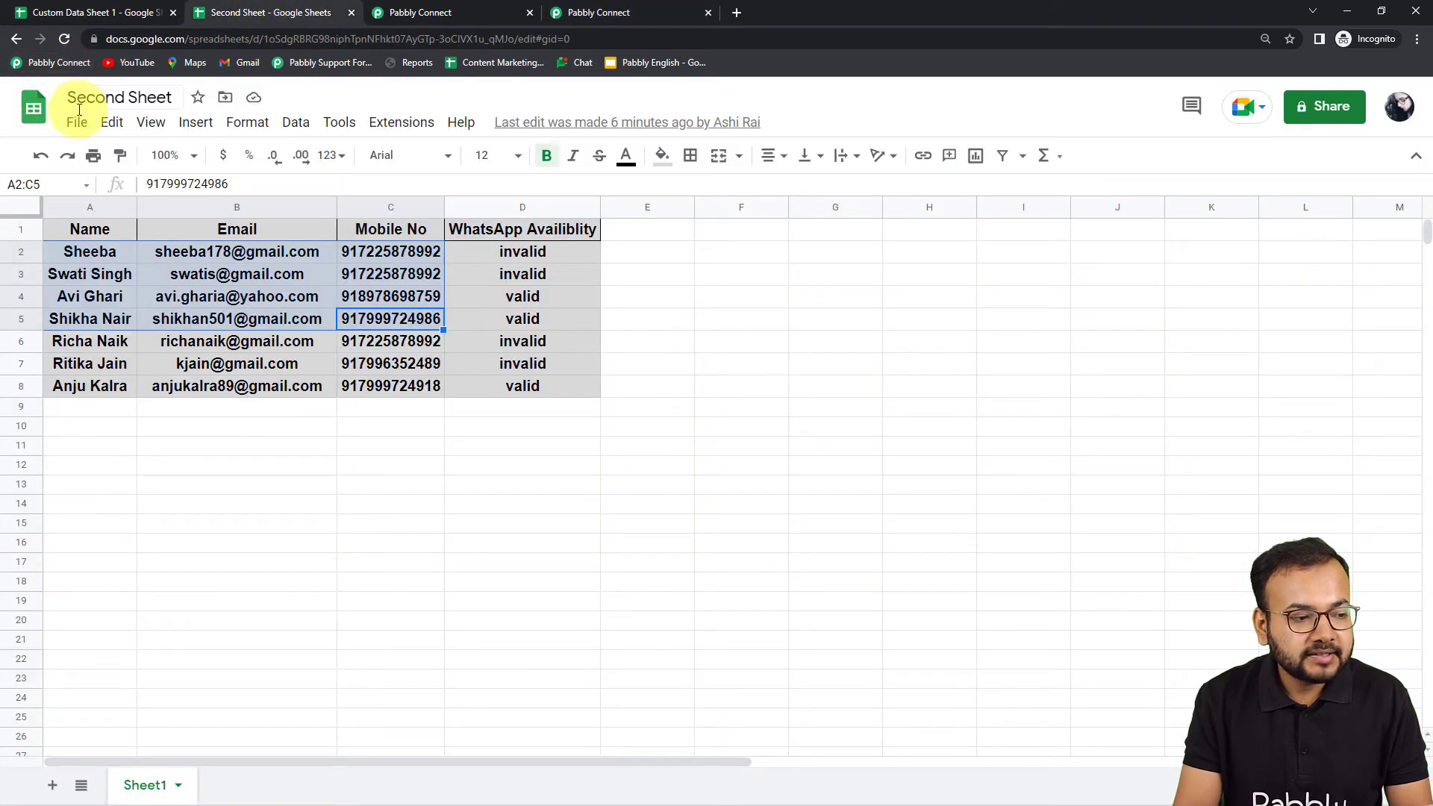
pyautogui.click(585, 13)
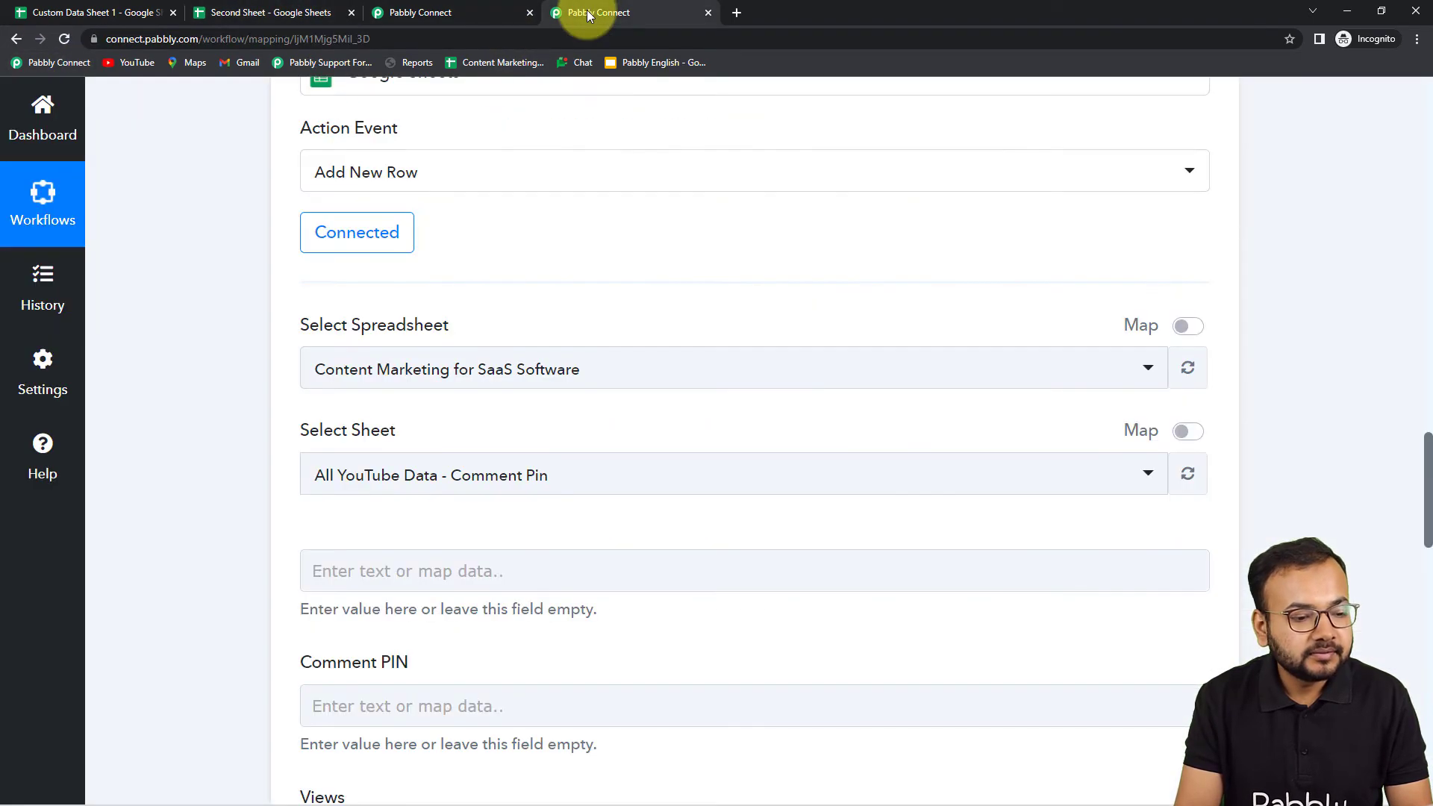
pyautogui.click(506, 376)
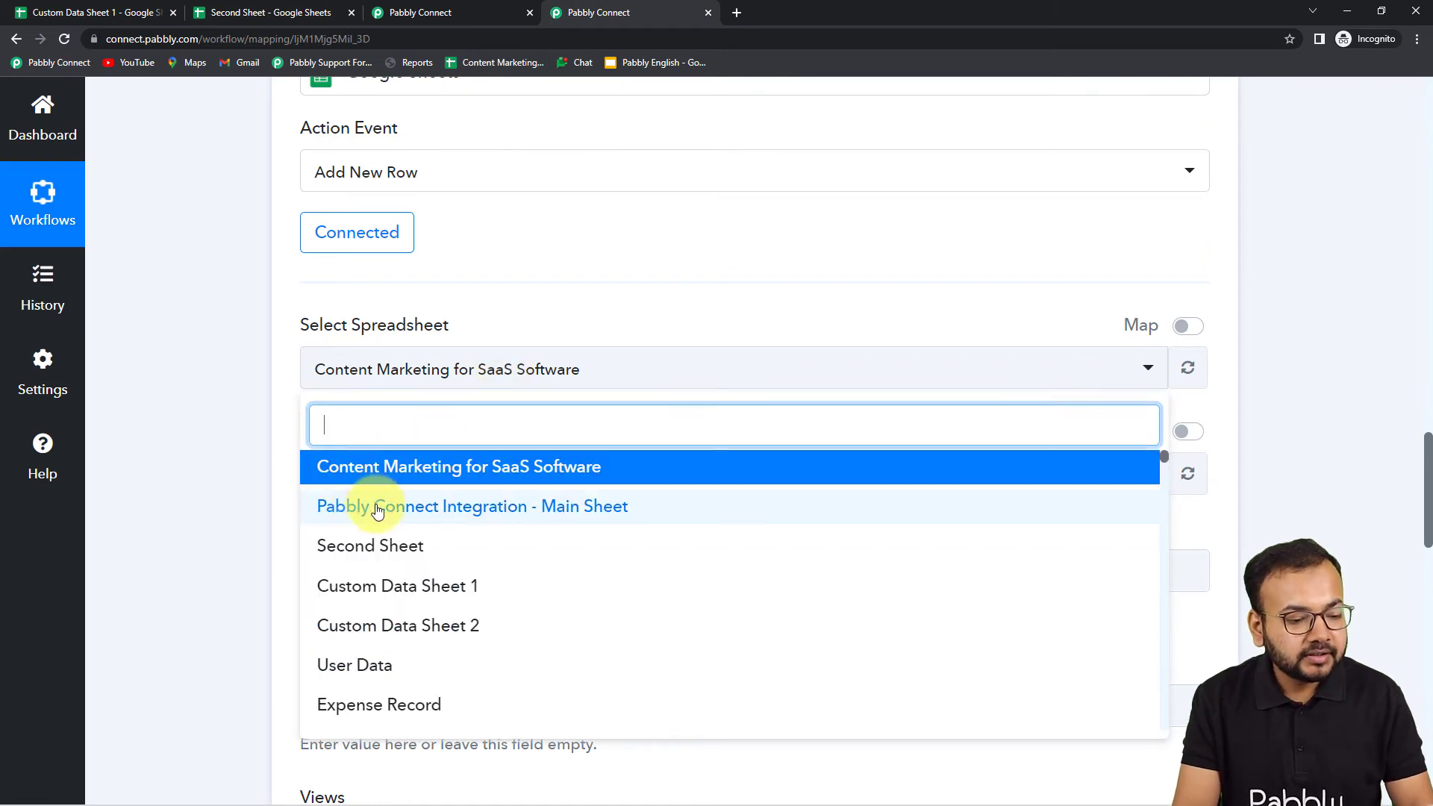
pyautogui.click(363, 546)
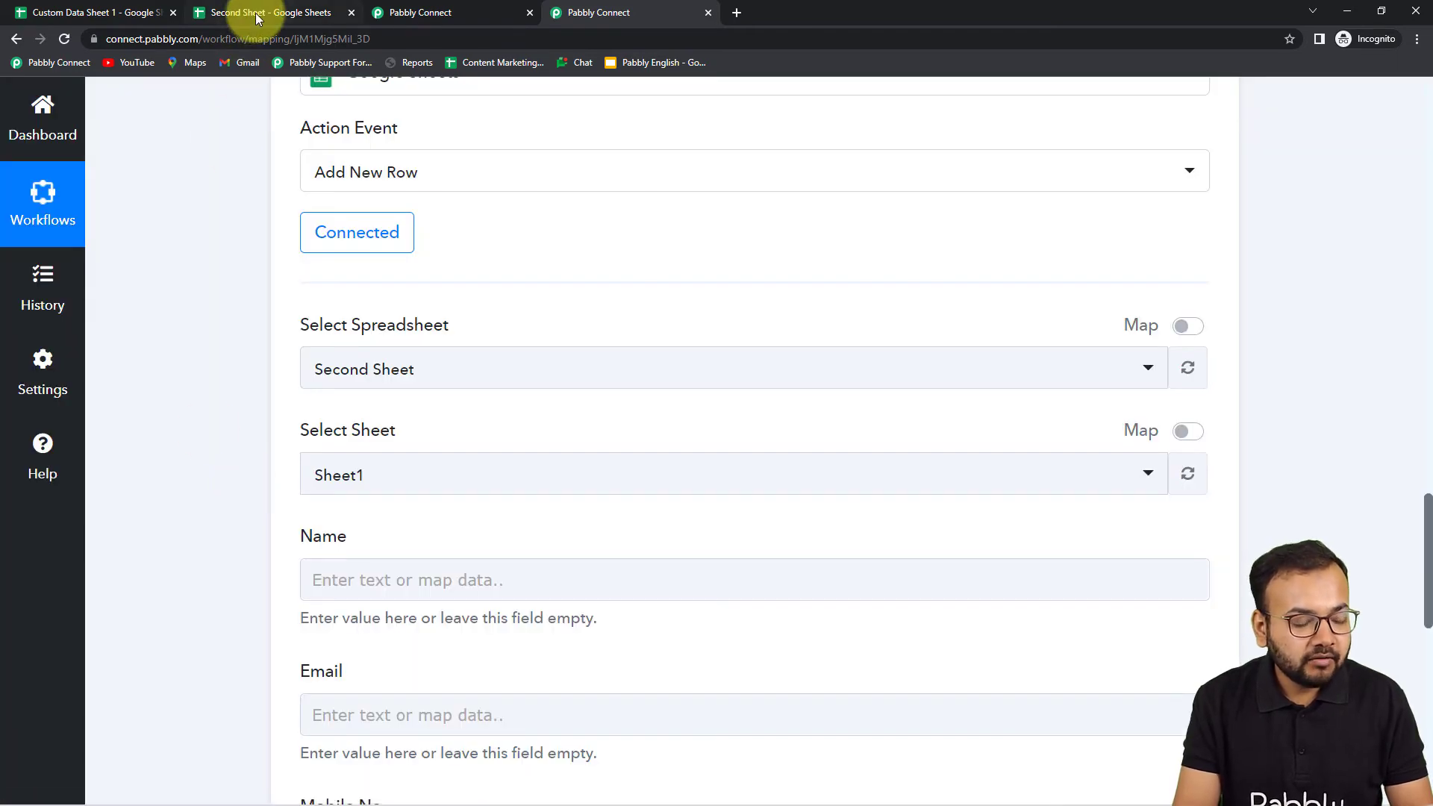
# Compare the action's column fields with Second Sheet's headers and with the trigger's captured response.
pyautogui.click(255, 12)
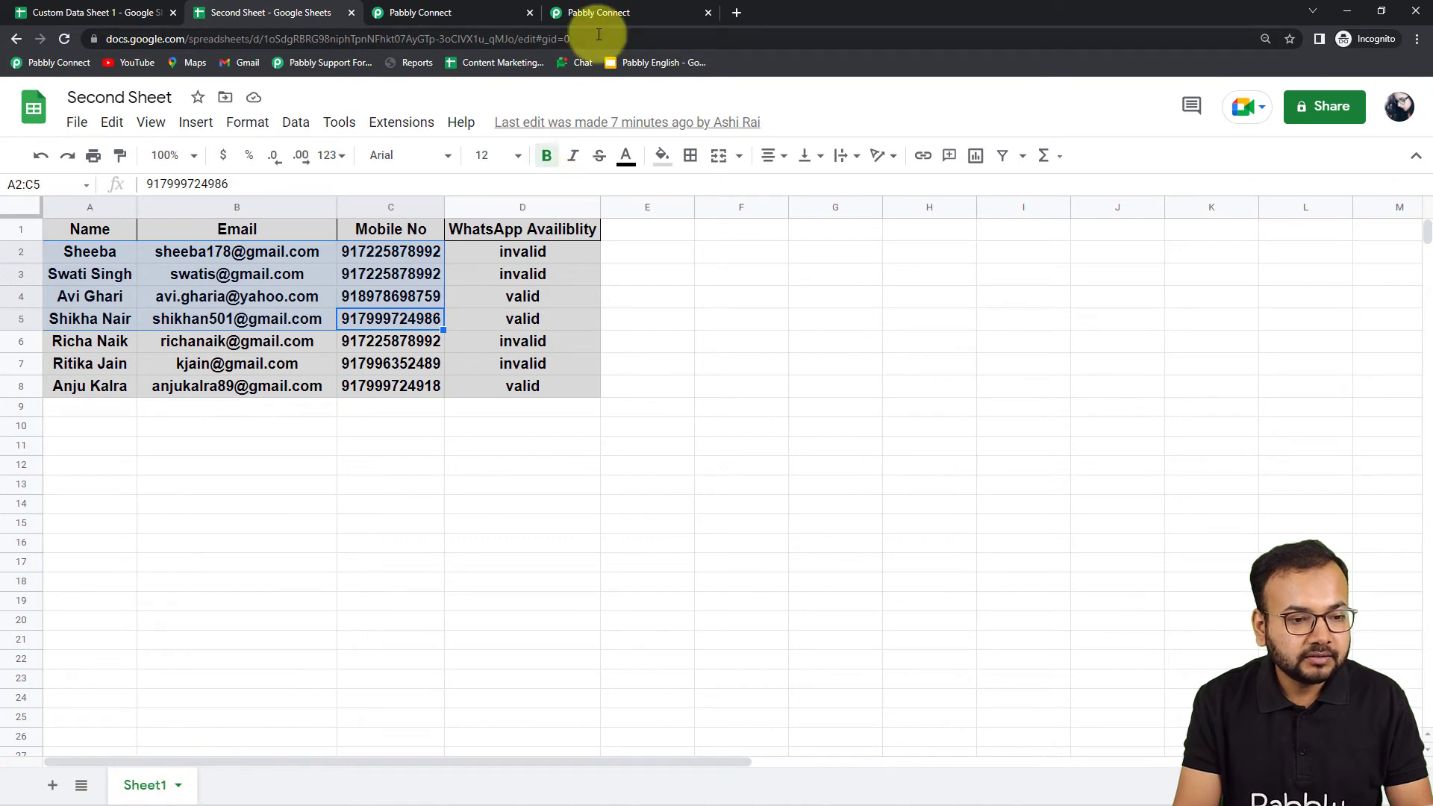
pyautogui.click(592, 13)
pyautogui.scroll(-3, 419, 505)
pyautogui.click(425, 511)
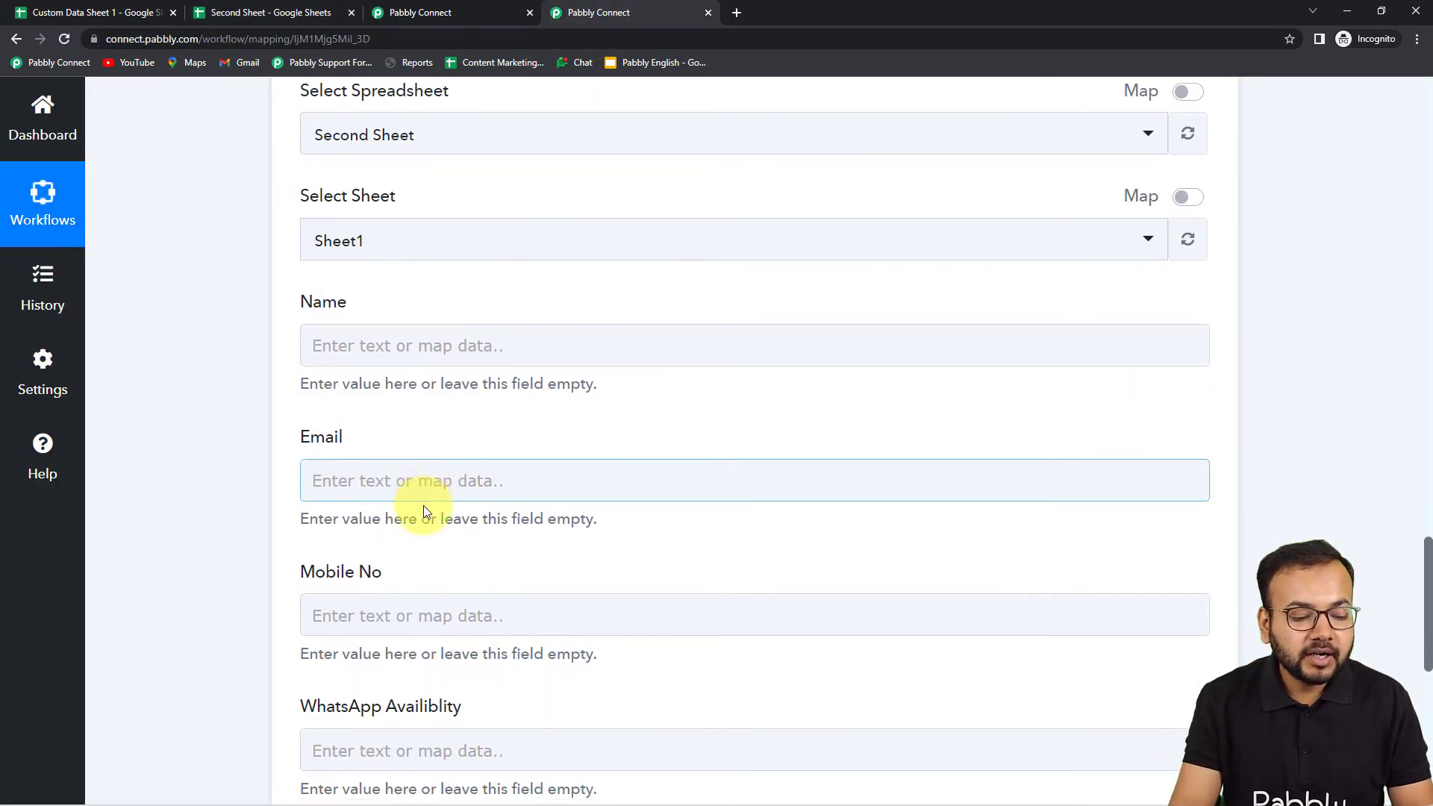
pyautogui.scroll(-3, 422, 512)
pyautogui.click(322, 523)
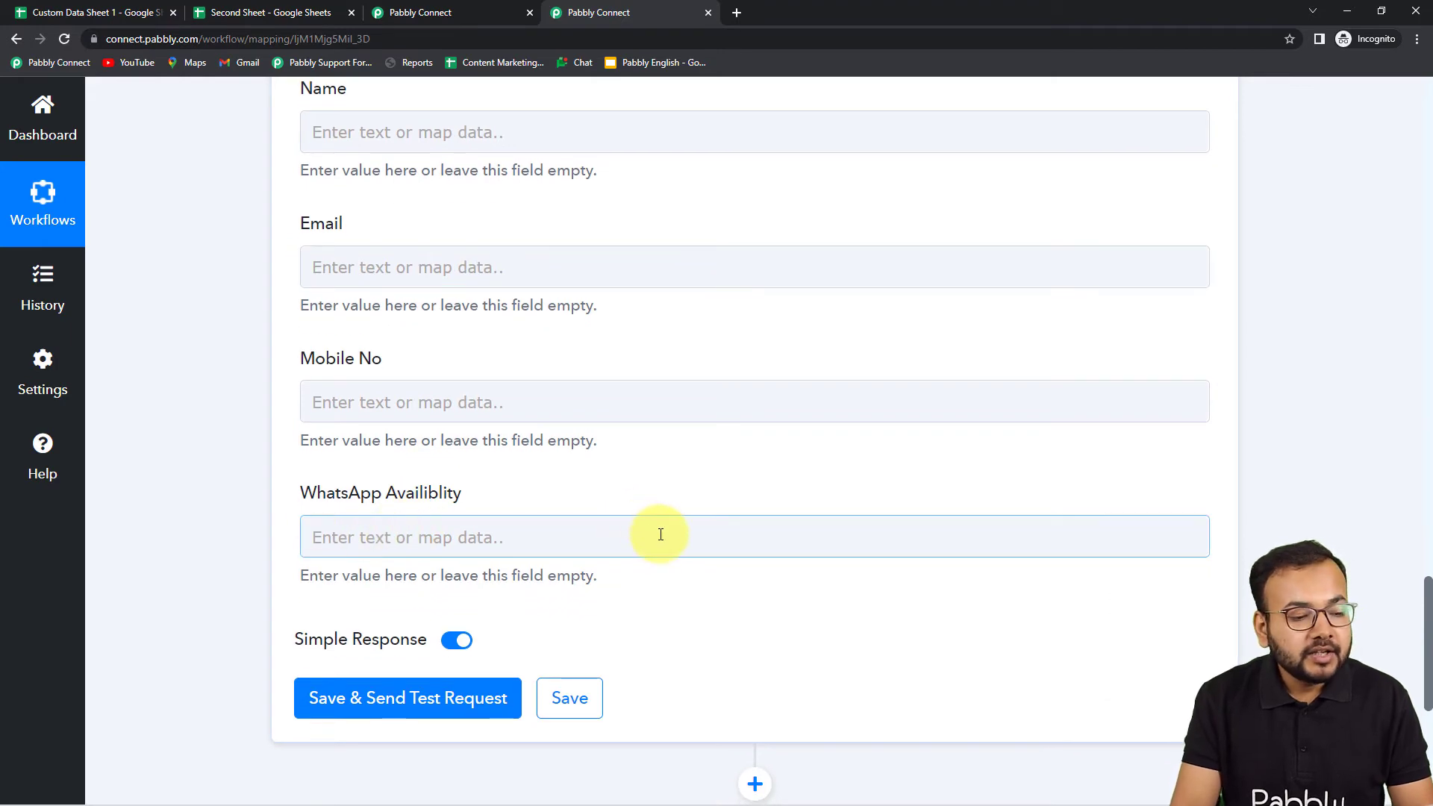
pyautogui.scroll(10, 660, 535)
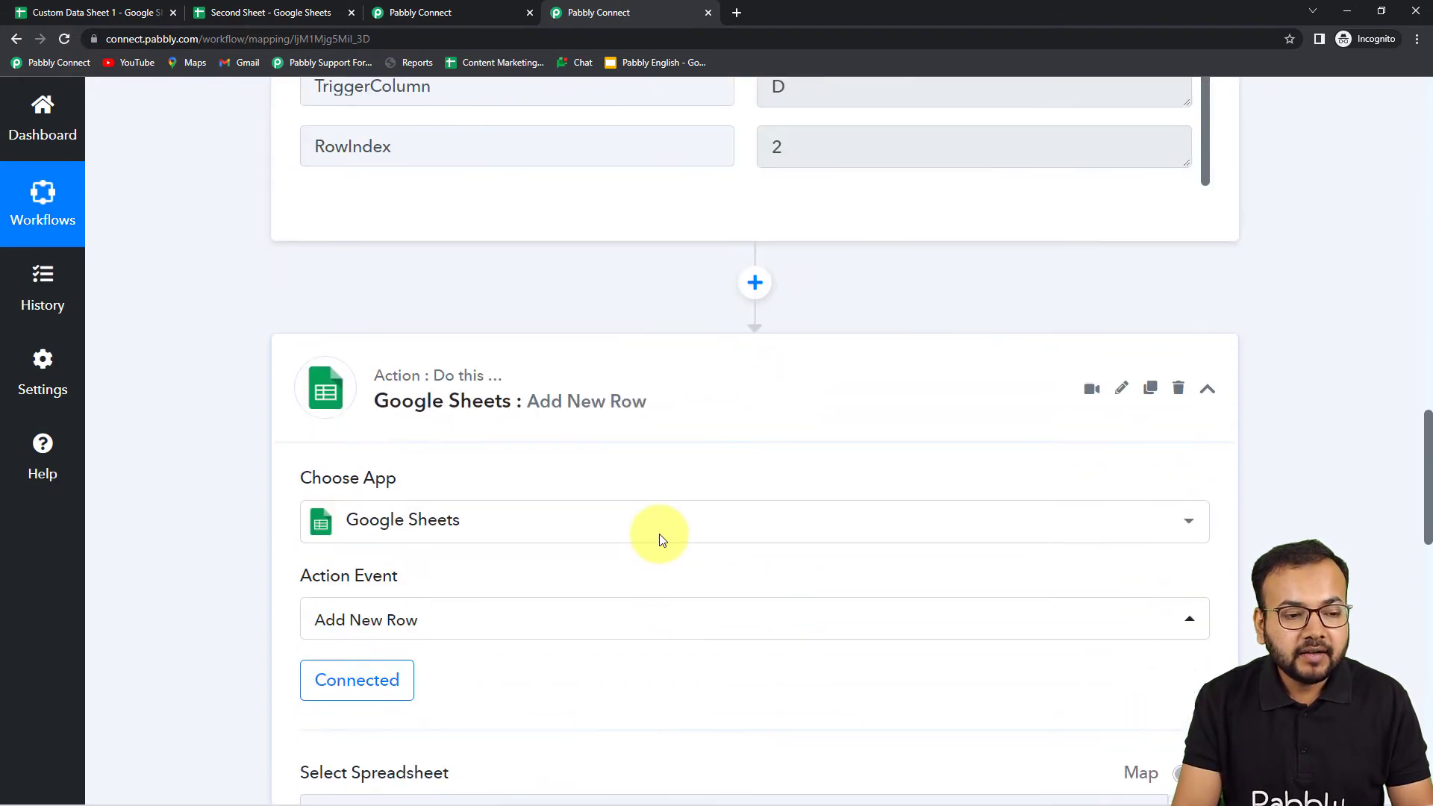
pyautogui.scroll(8, 660, 534)
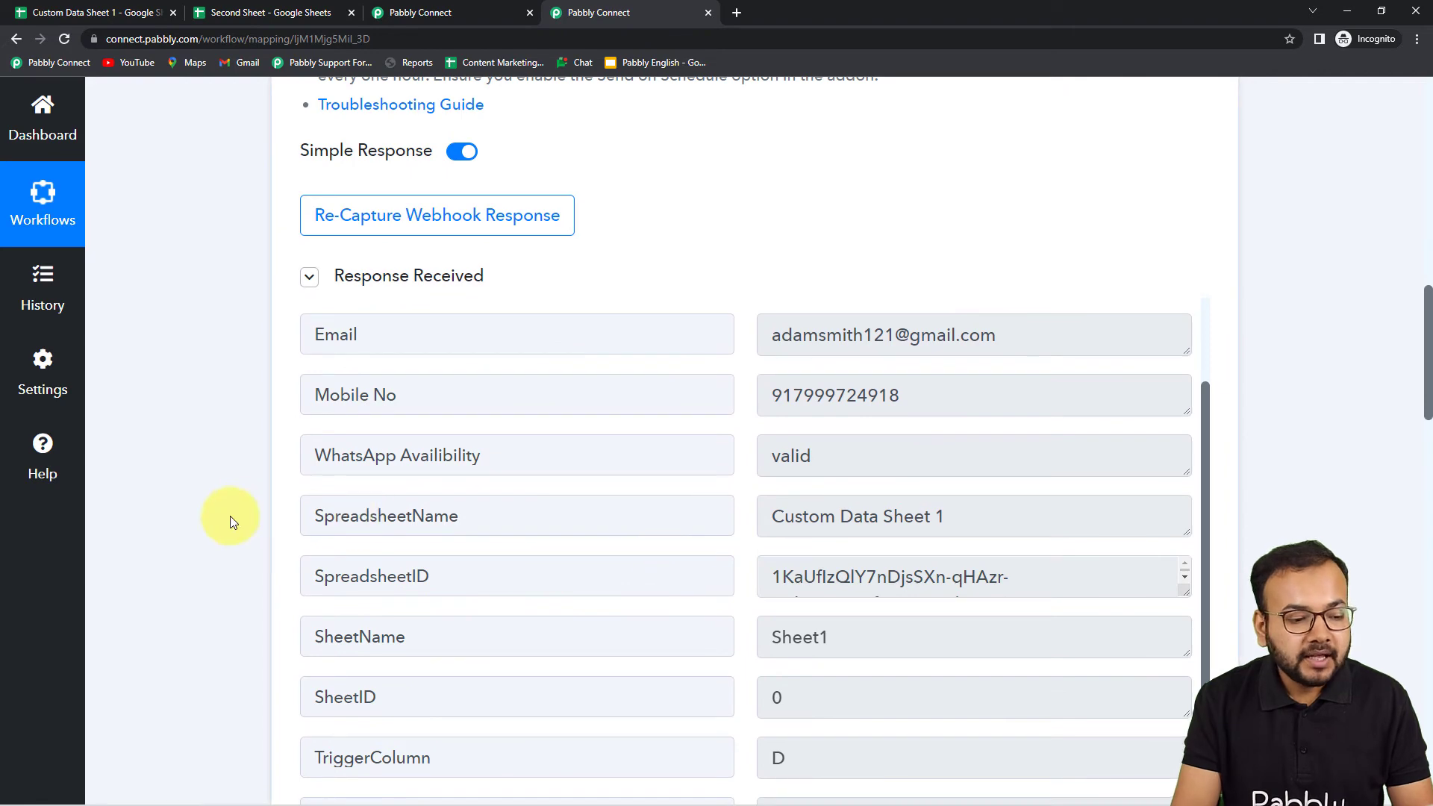
# Map the action's Name field to the Name value from the Google Sheets trigger.
pyautogui.scroll(-15, 233, 521)
pyautogui.click(505, 359)
pyautogui.click(524, 356)
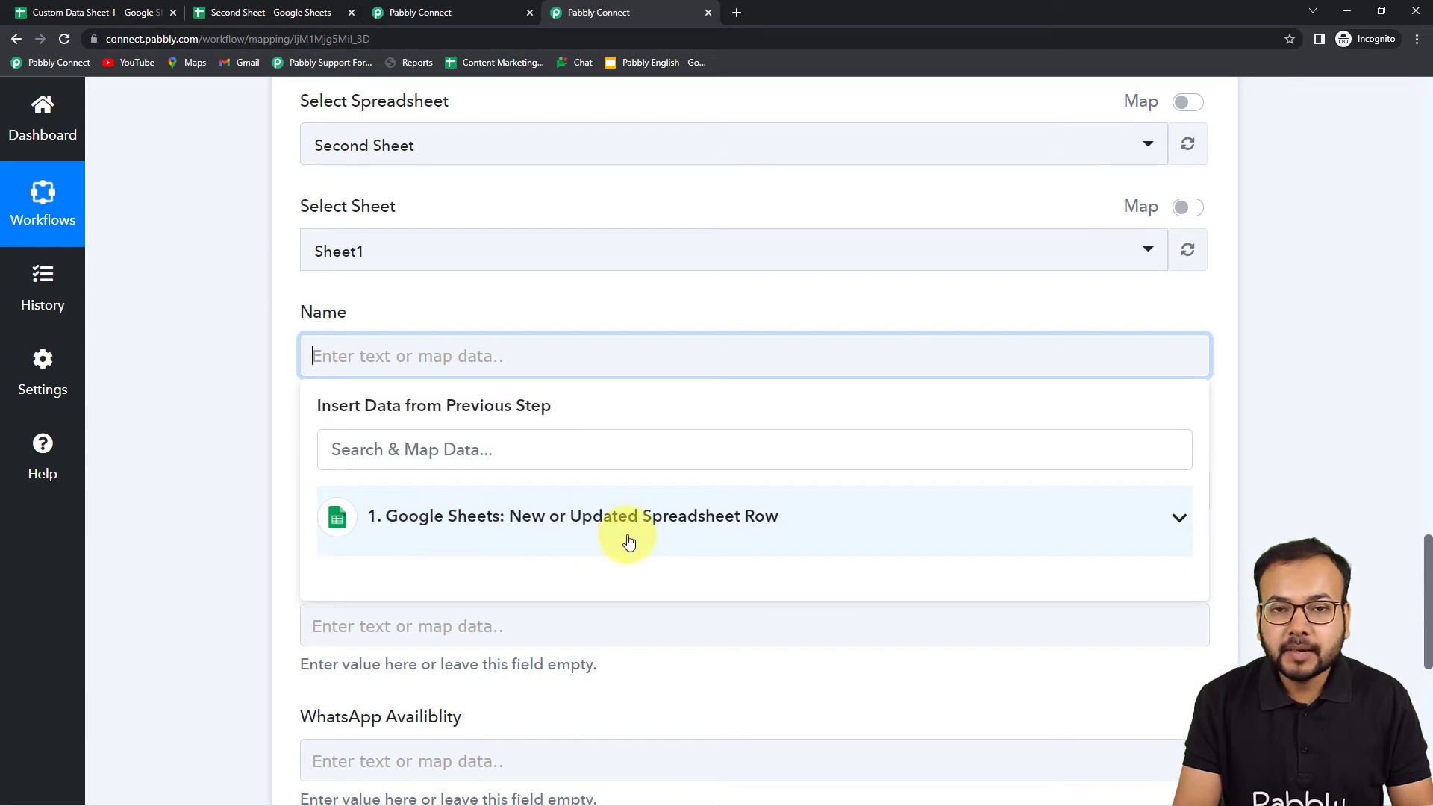
pyautogui.click(442, 526)
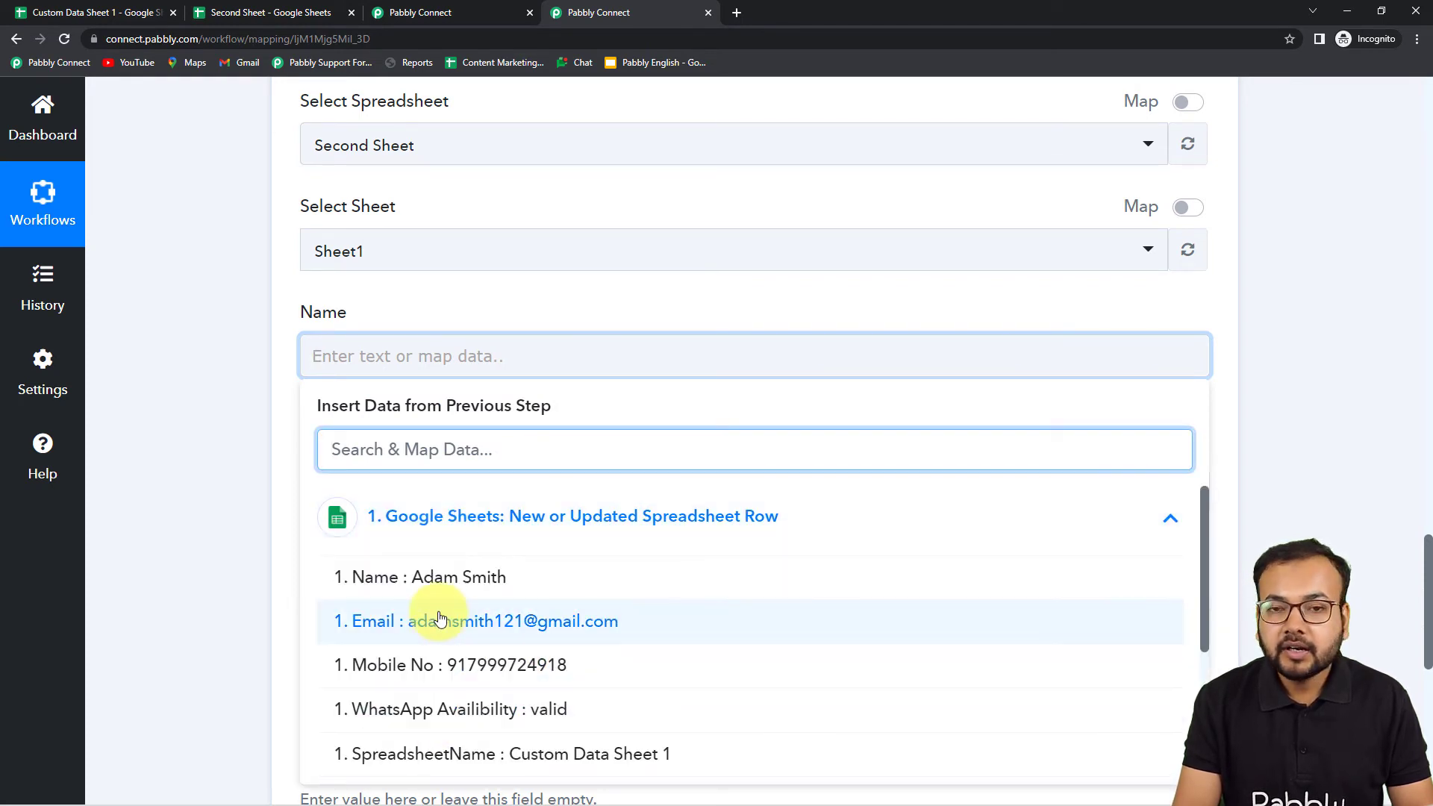
pyautogui.click(478, 580)
pyautogui.click(250, 499)
# Map the action's Email field to the Email value from the Google Sheets trigger.
pyautogui.scroll(-3, 246, 495)
pyautogui.click(448, 281)
pyautogui.click(480, 442)
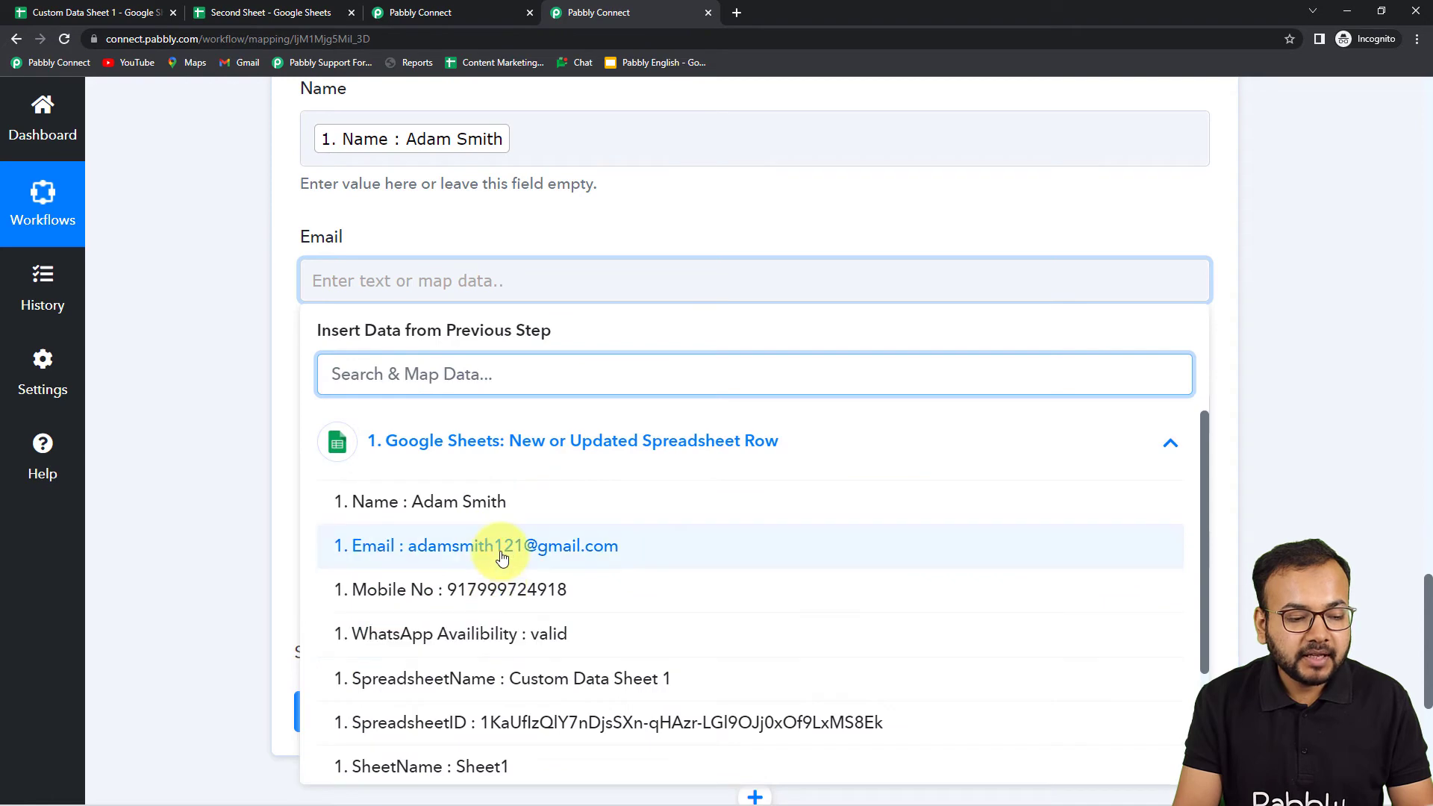
pyautogui.click(502, 549)
pyautogui.click(258, 471)
# Map the action's Mobile No field to the Mobile No value from the Google Sheets trigger.
pyautogui.scroll(-3, 259, 470)
pyautogui.click(514, 218)
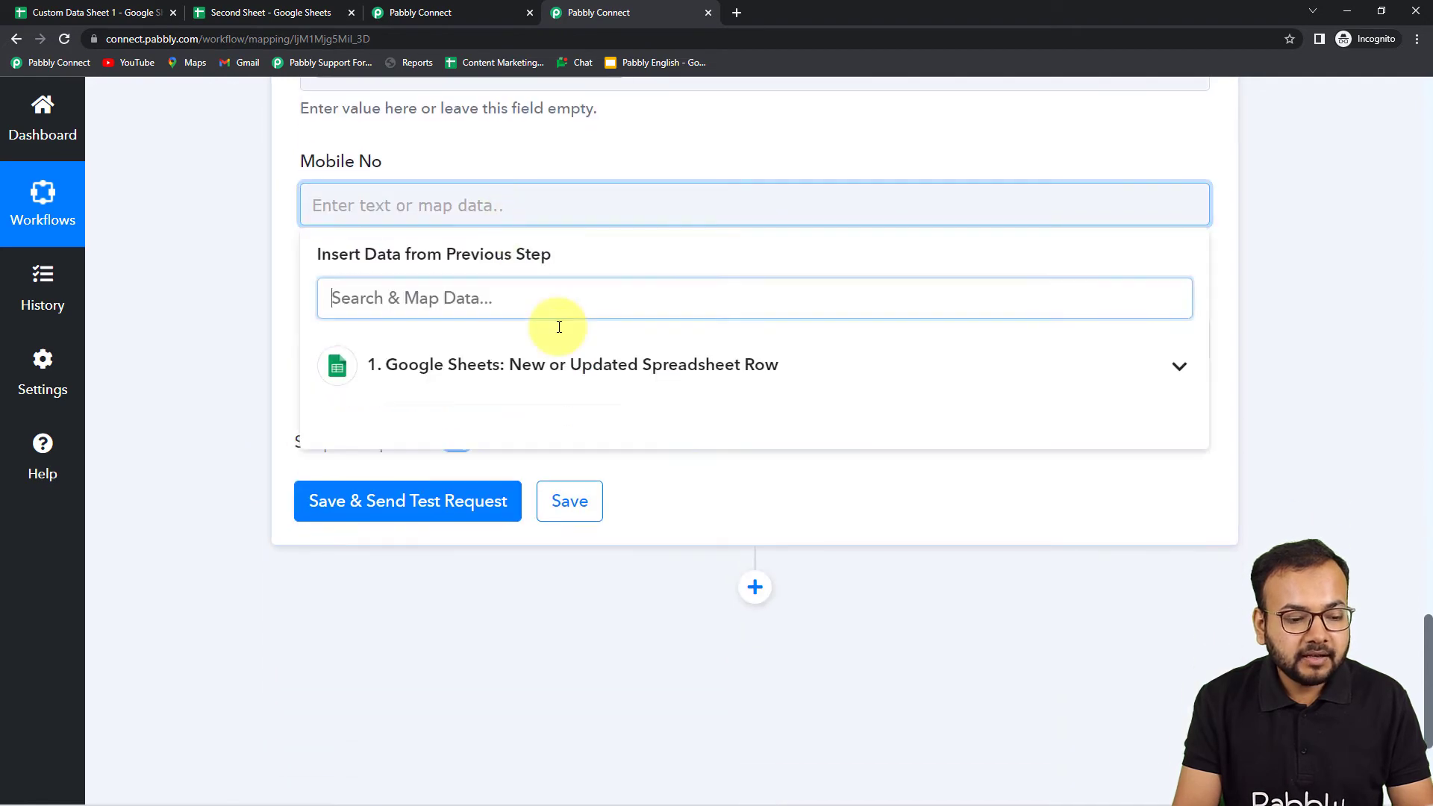
pyautogui.click(567, 369)
pyautogui.click(546, 515)
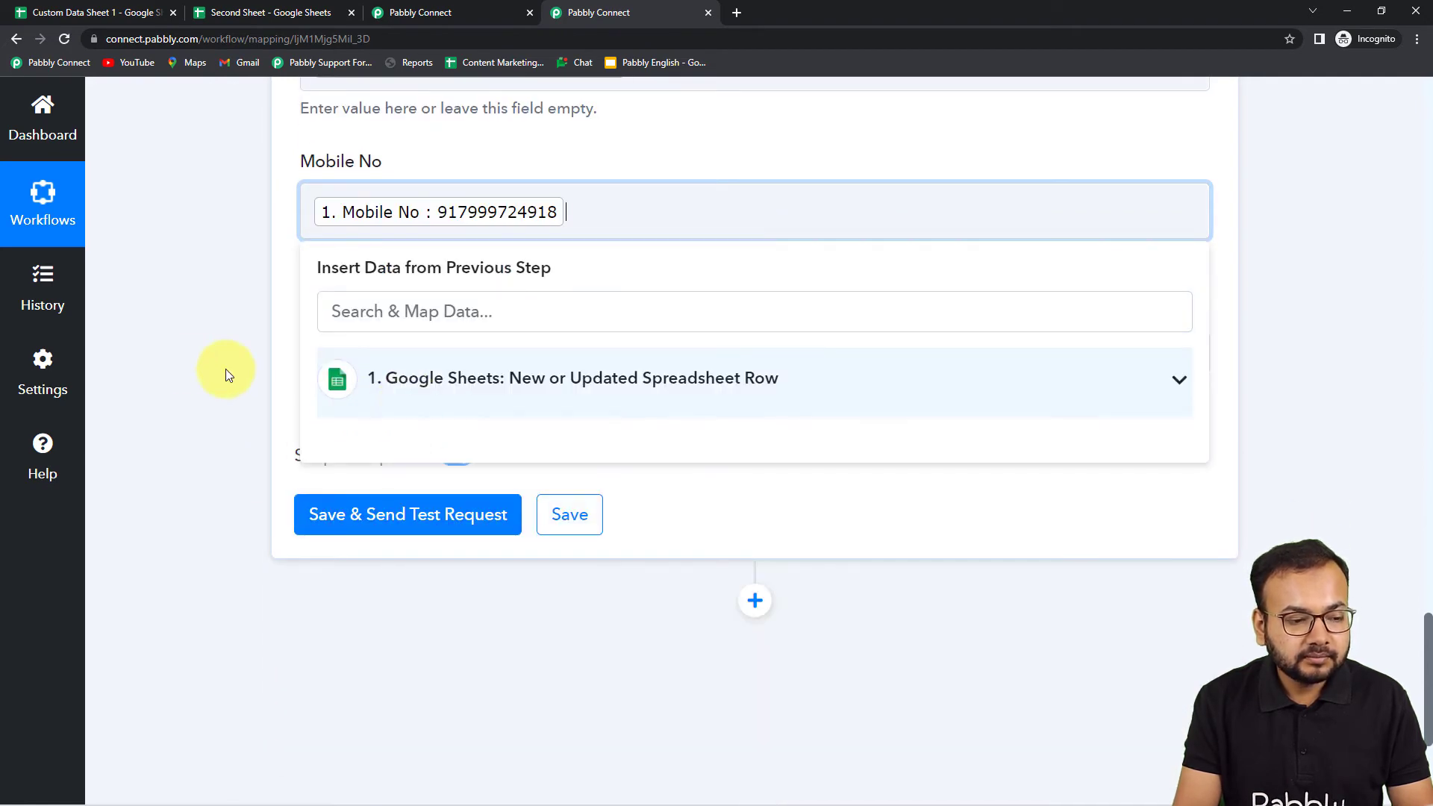
# Map the action's WhatsApp Availiblity field to the WhatsApp Availibility value from the Google Sheets trigger.
pyautogui.click(192, 368)
pyautogui.click(436, 361)
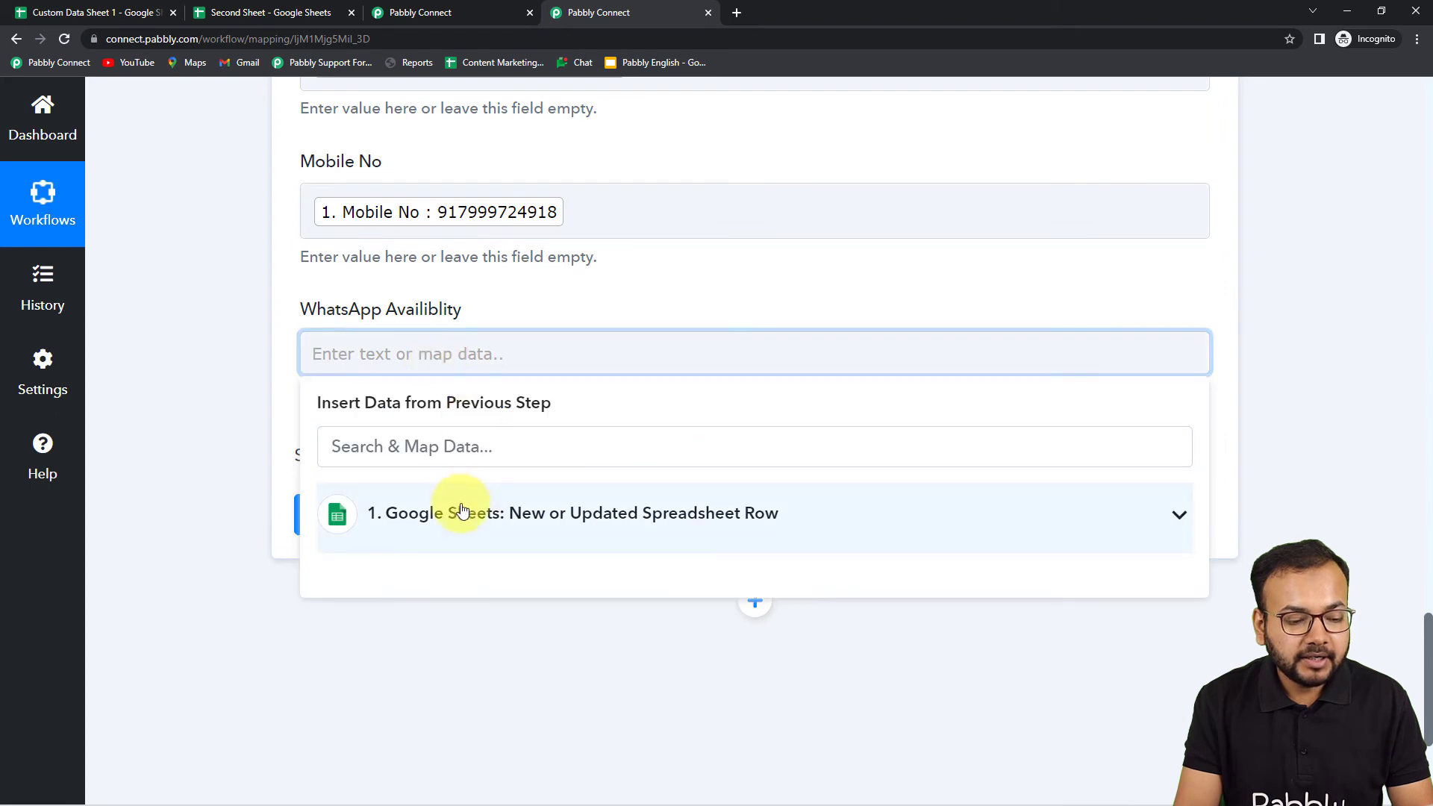
pyautogui.click(466, 509)
pyautogui.scroll(-2, 528, 723)
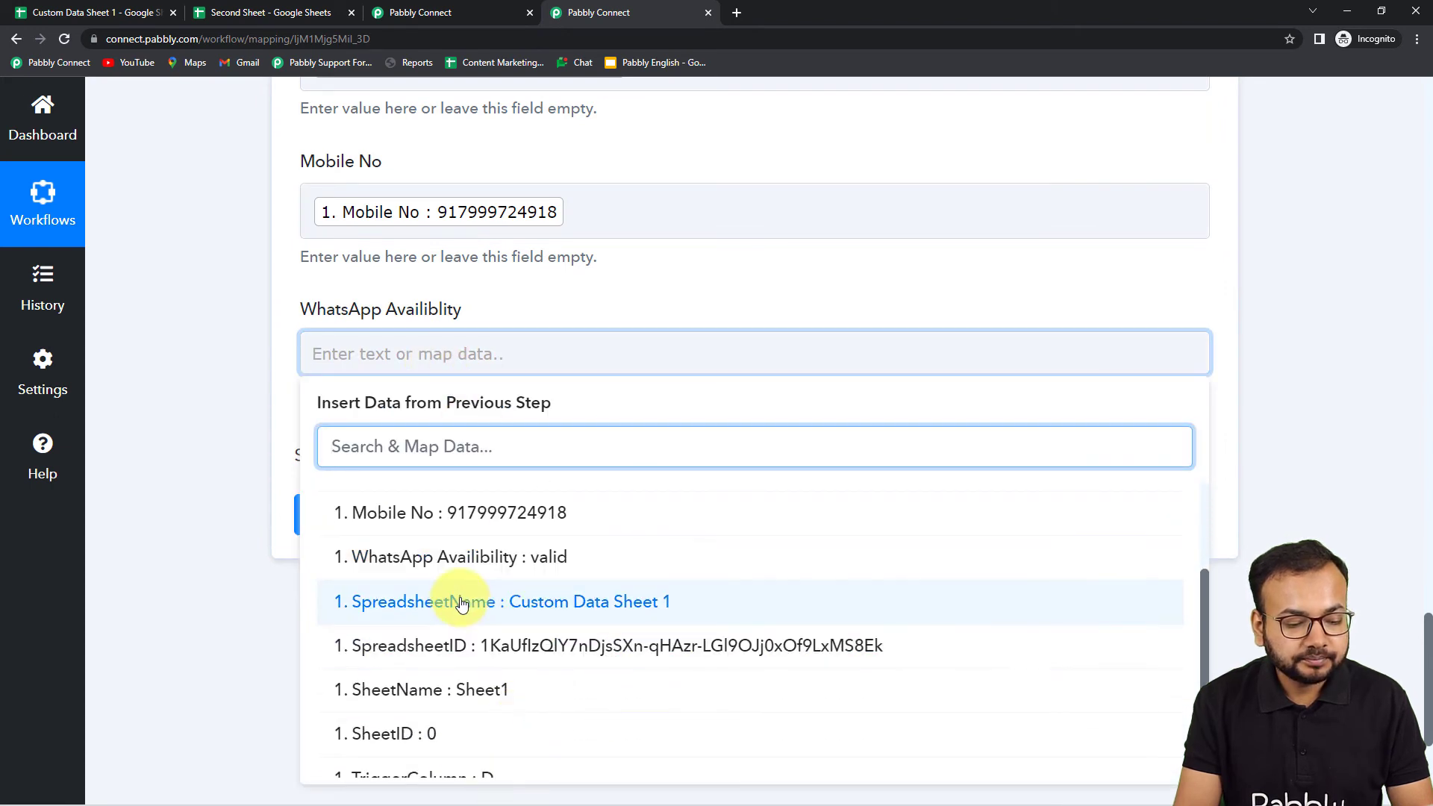
pyautogui.click(459, 558)
pyautogui.click(155, 491)
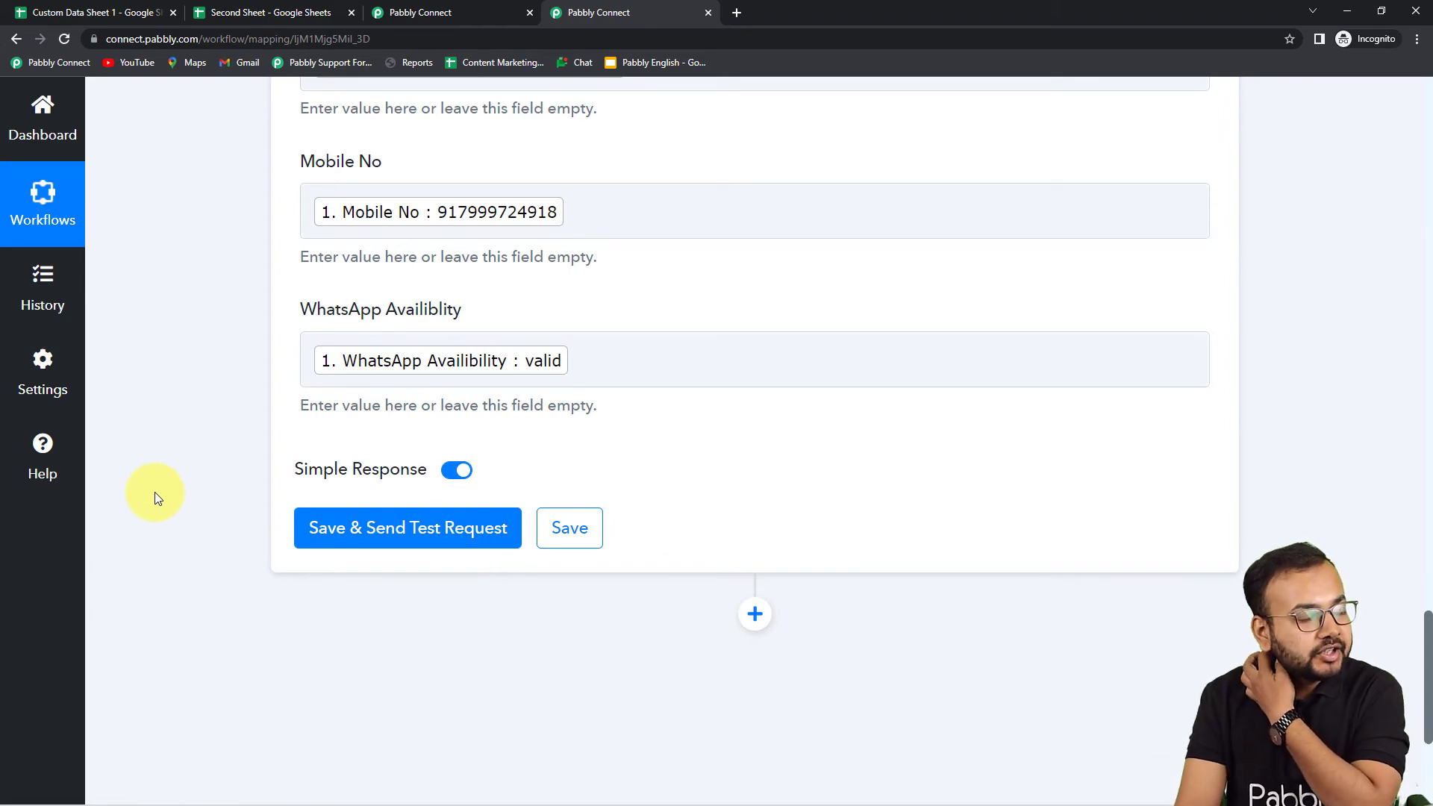
# Check Second Sheet's existing rows, then save the Add New Row action and send a test request.
pyautogui.click(267, 12)
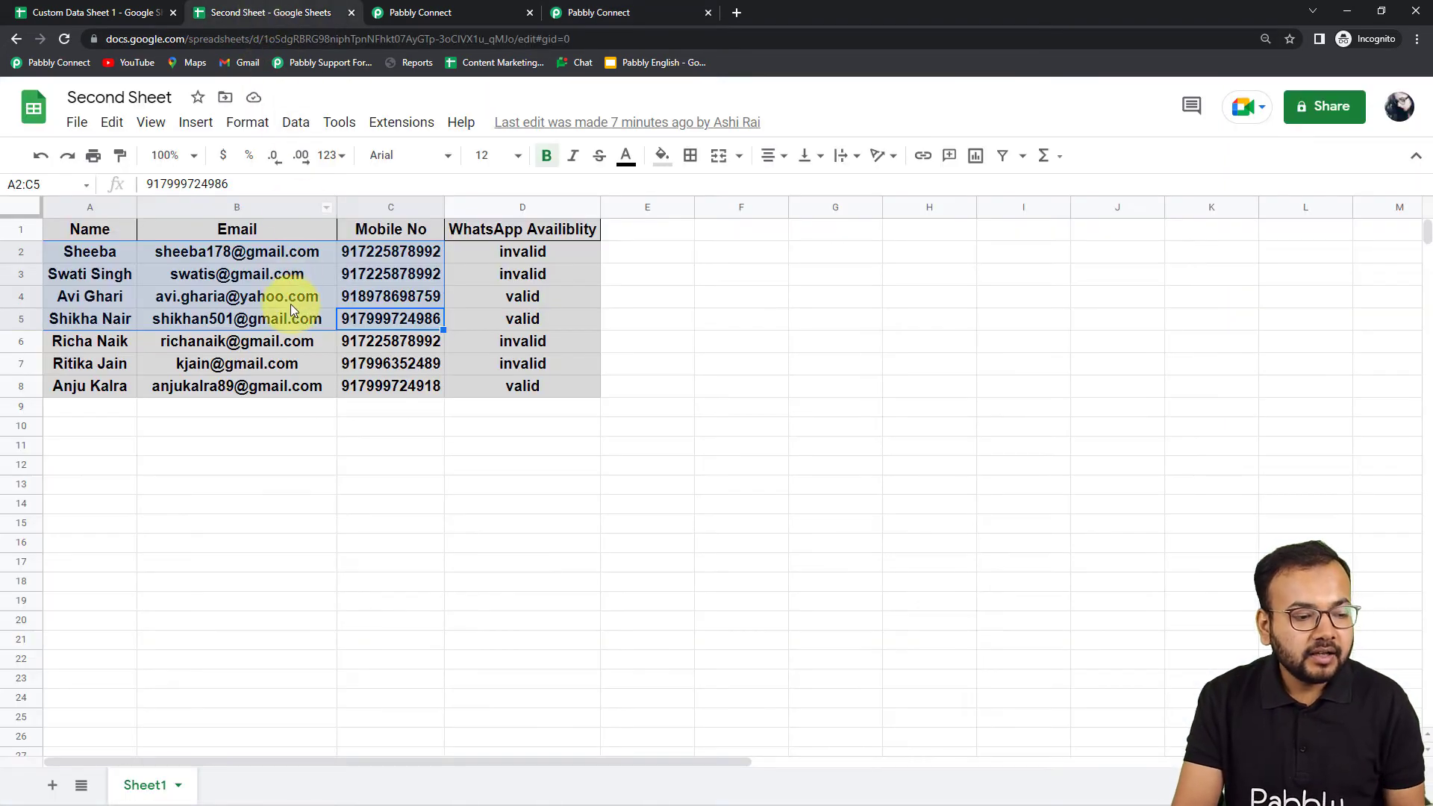
pyautogui.click(581, 20)
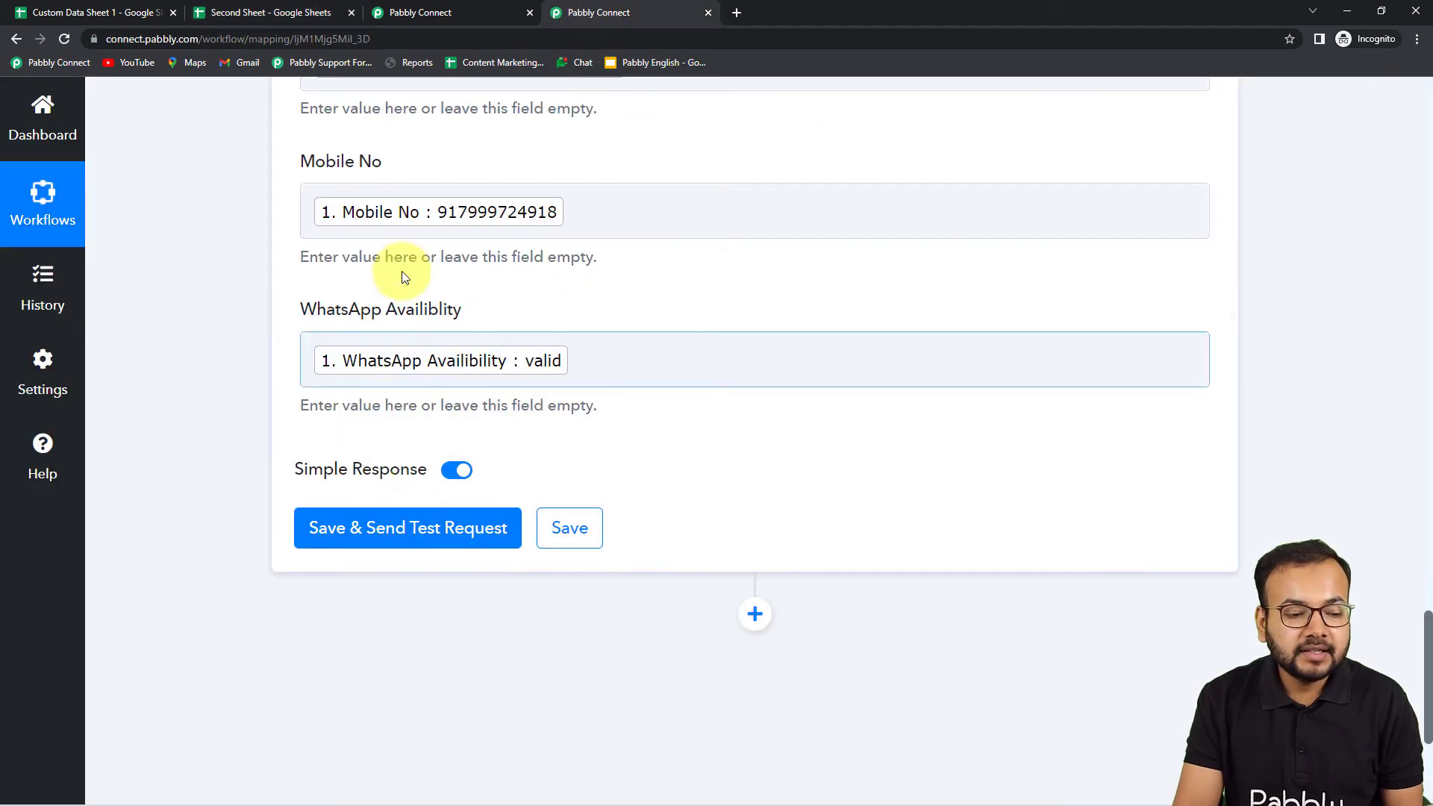
pyautogui.click(276, 23)
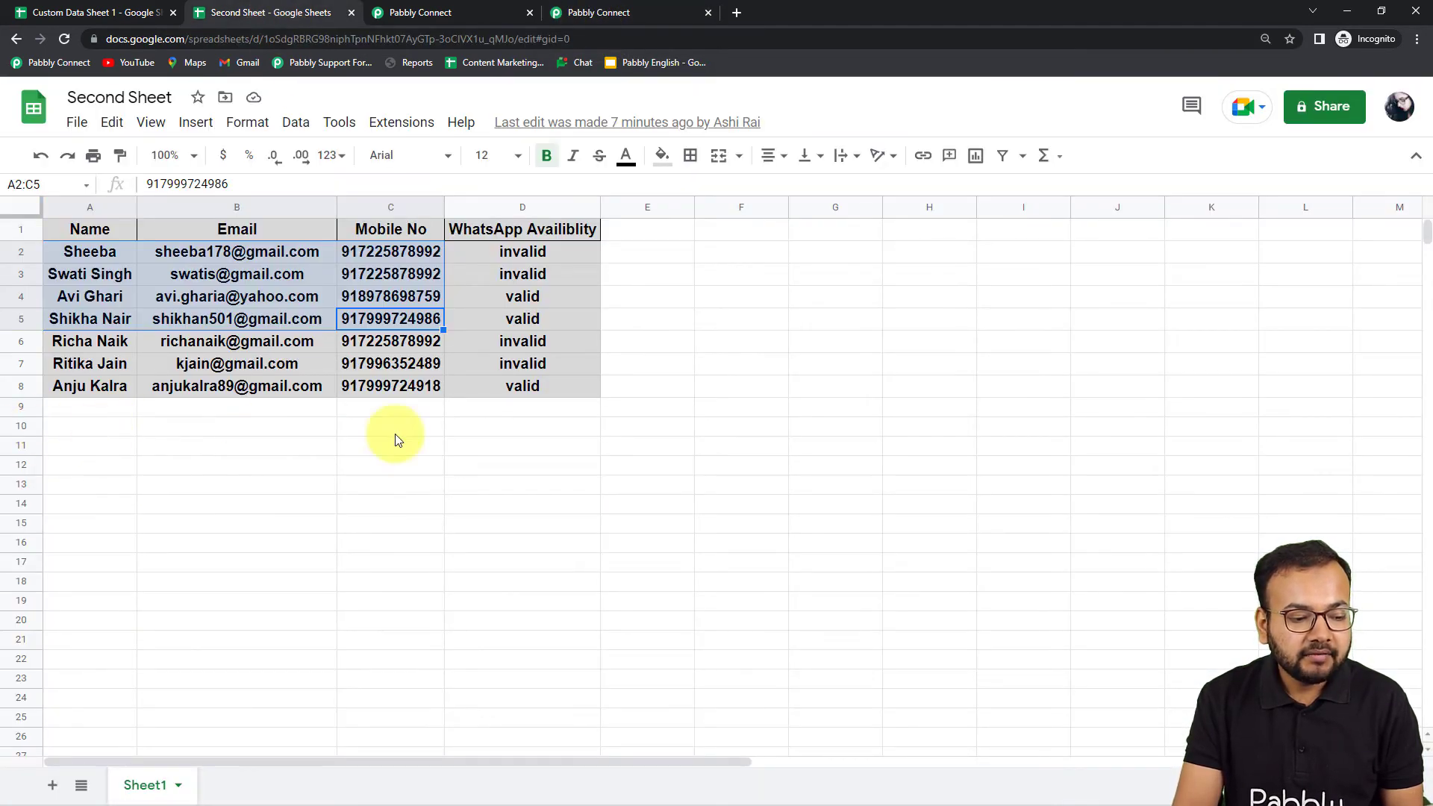
pyautogui.click(611, 15)
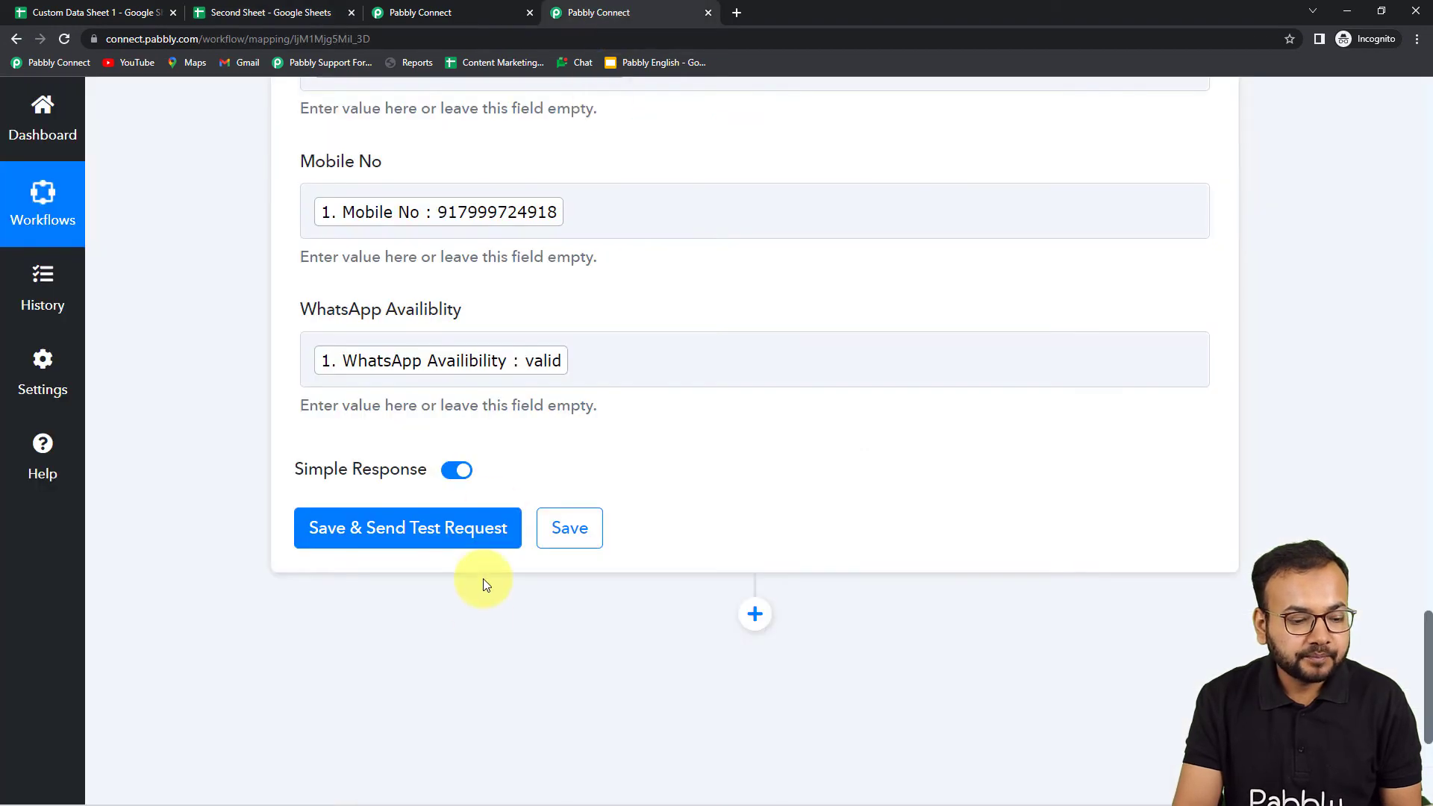
pyautogui.click(441, 531)
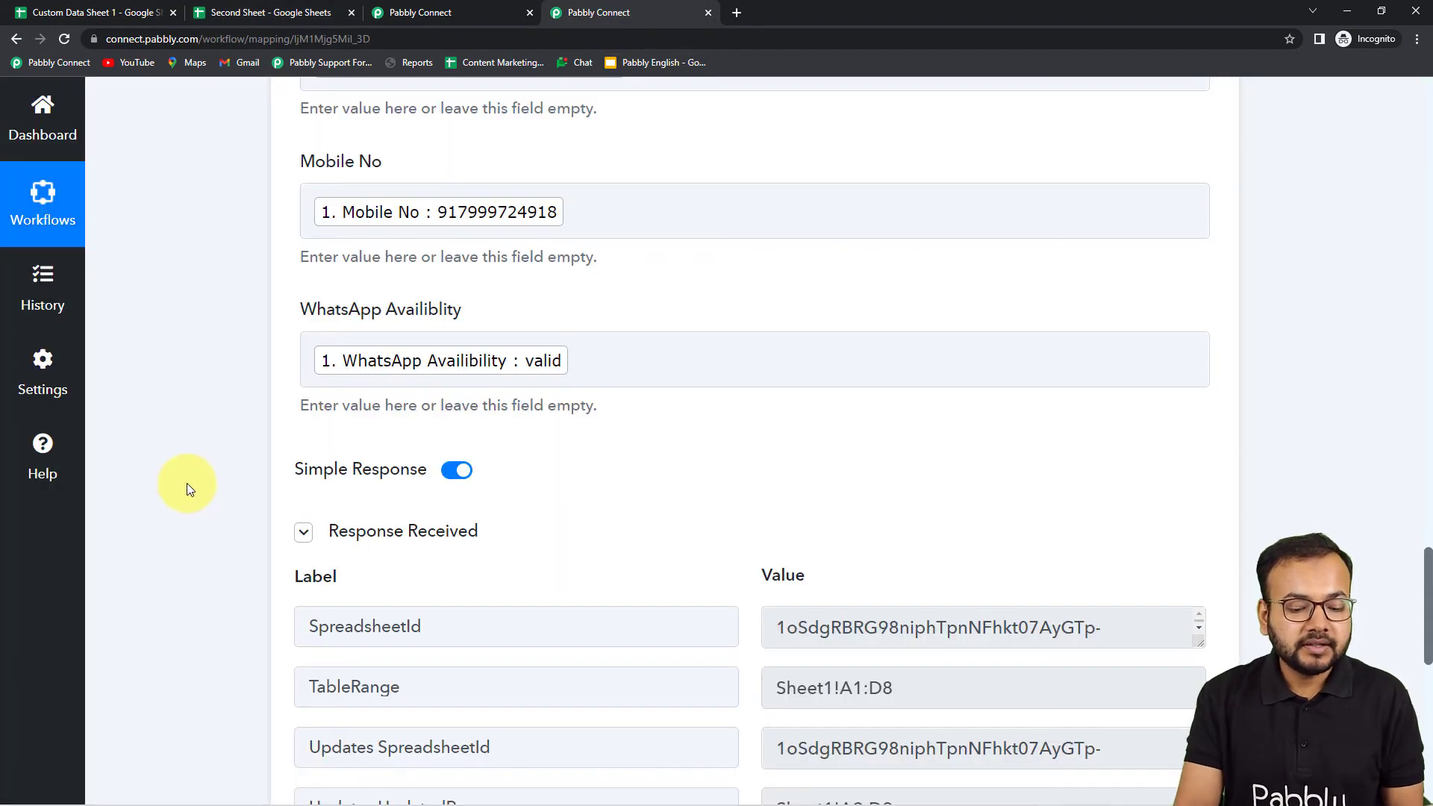
pyautogui.scroll(-4, 198, 507)
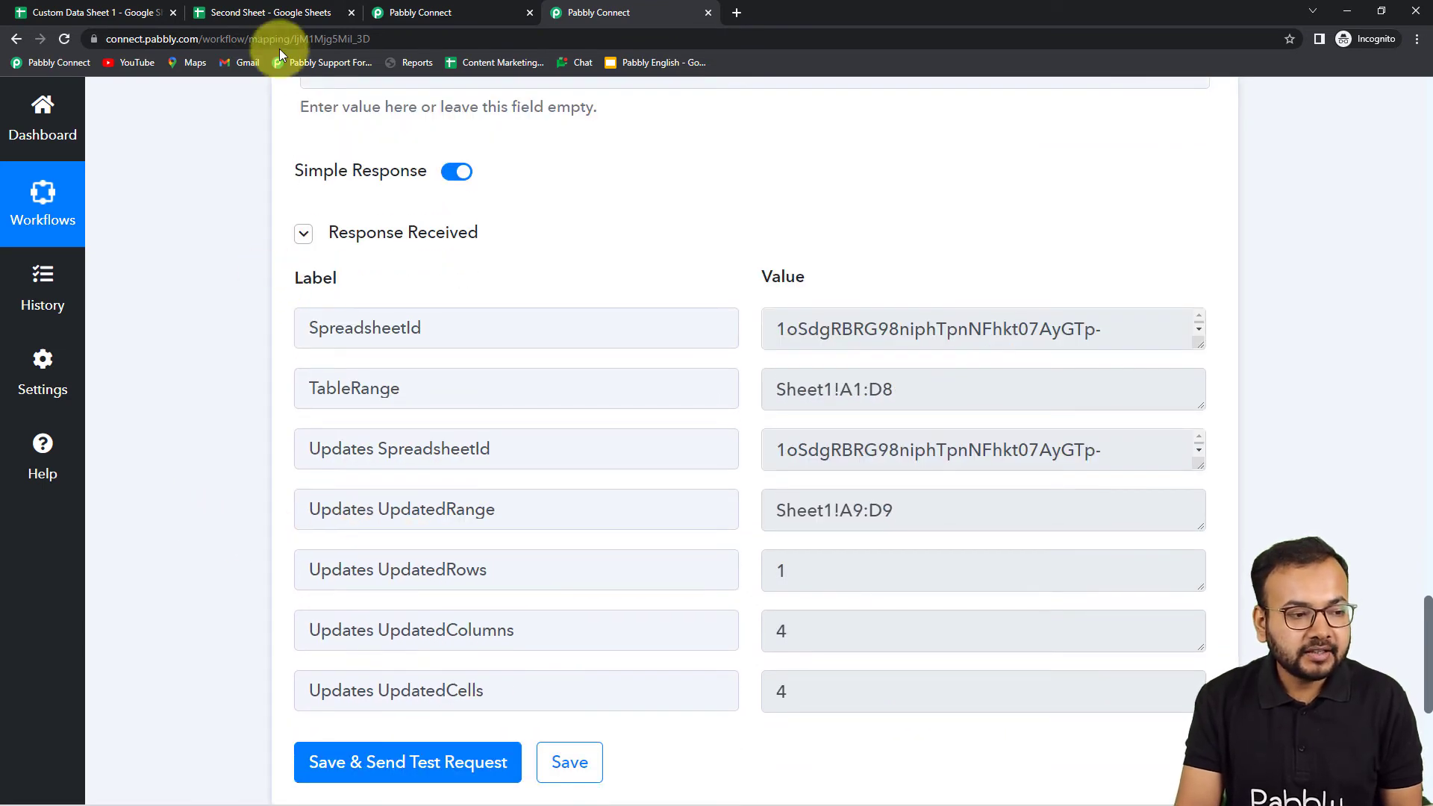
# Check Second Sheet for the test row and compare it with the action's mapped fields and received response.
pyautogui.click(282, 13)
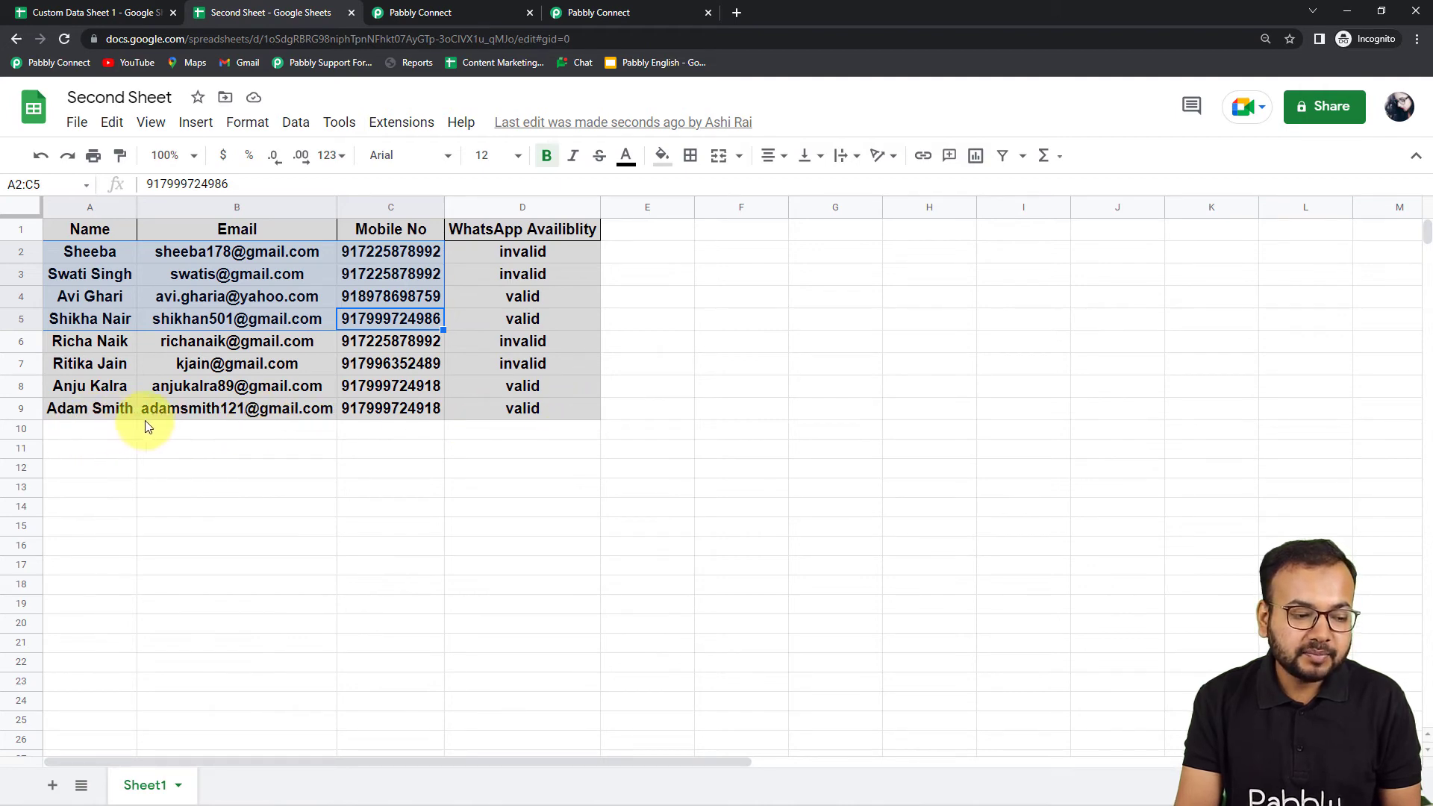
pyautogui.click(584, 12)
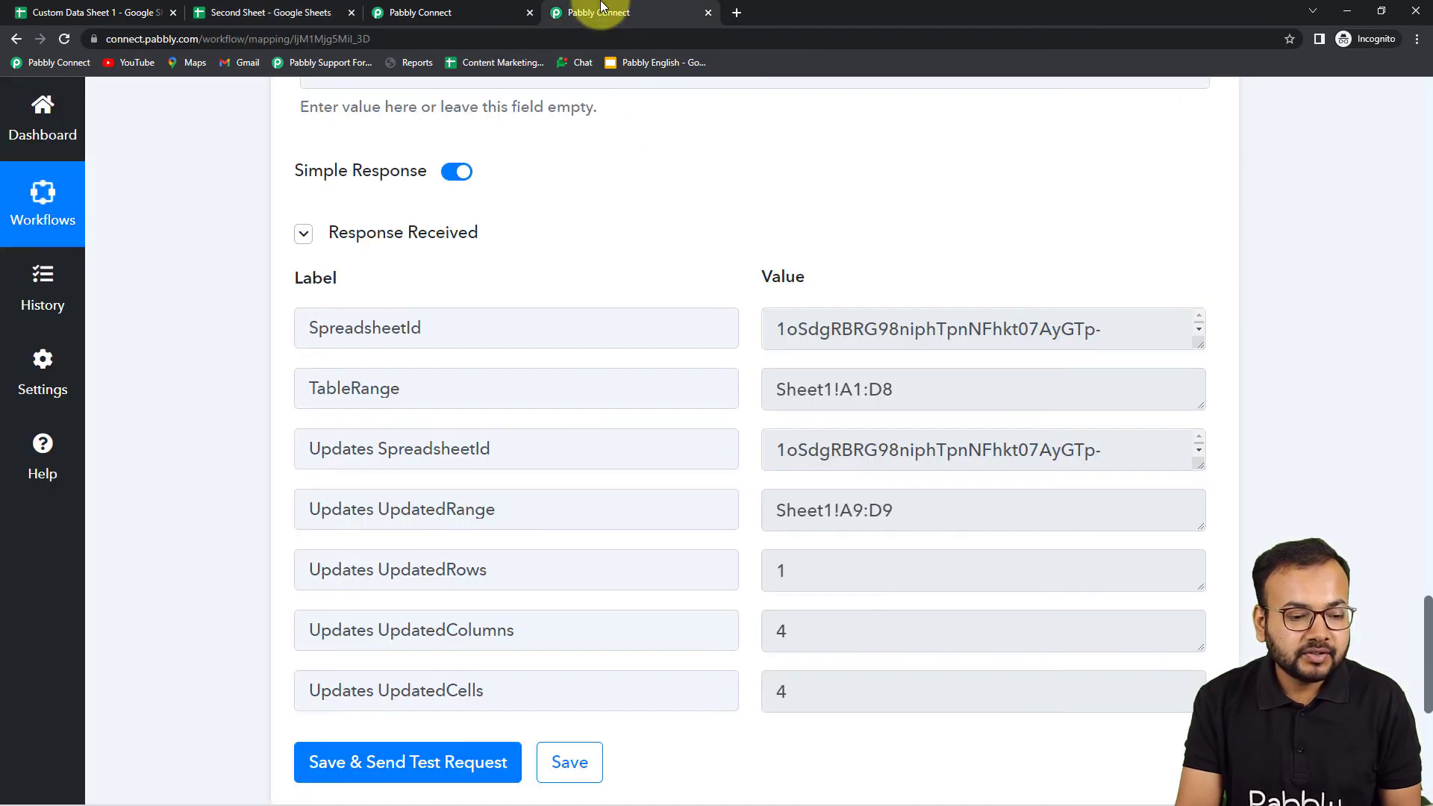
pyautogui.scroll(4, 248, 574)
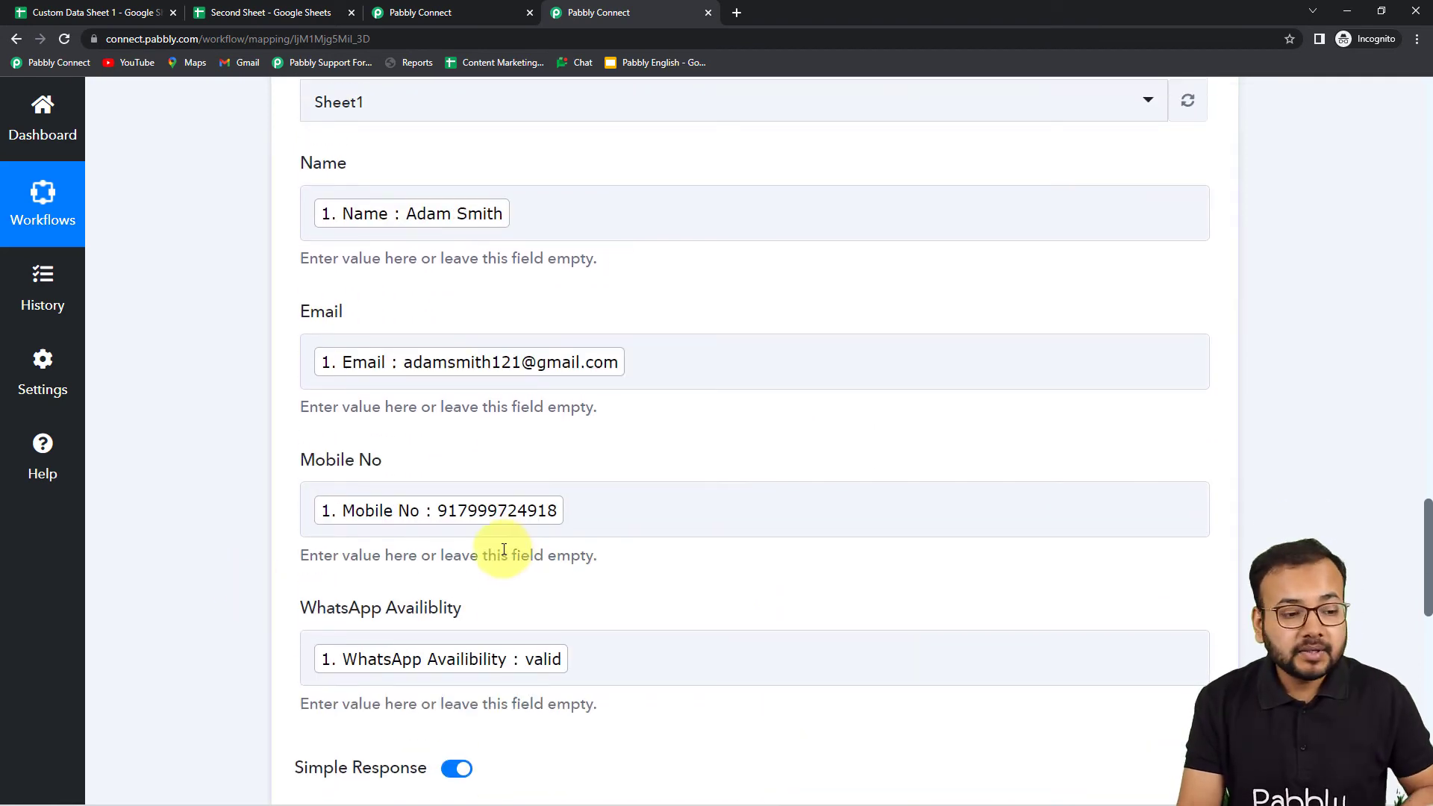
pyautogui.scroll(-3, 421, 605)
pyautogui.scroll(-3, 420, 599)
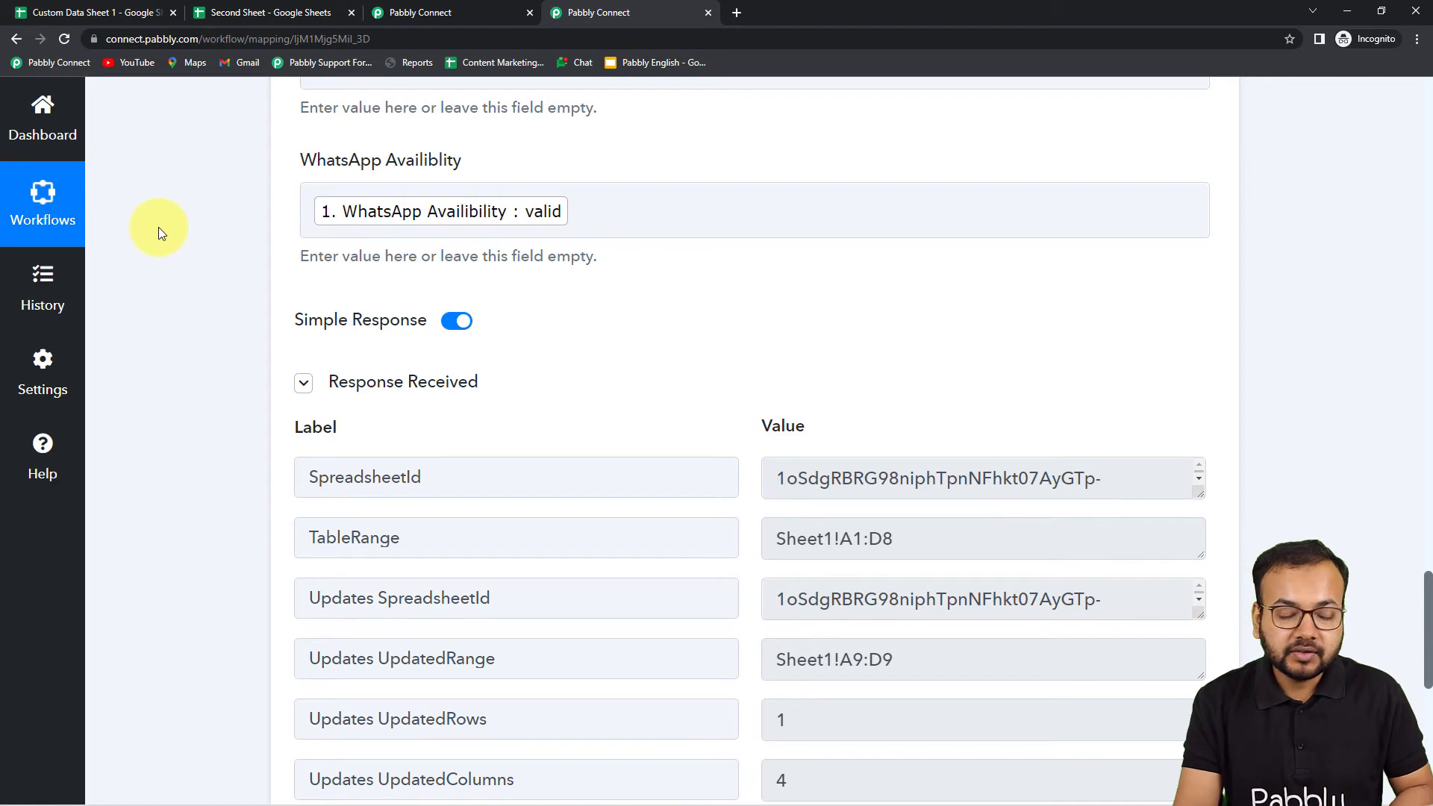
# Clear all data below the header row in Second Sheet, range A2:D9.
pyautogui.click(264, 12)
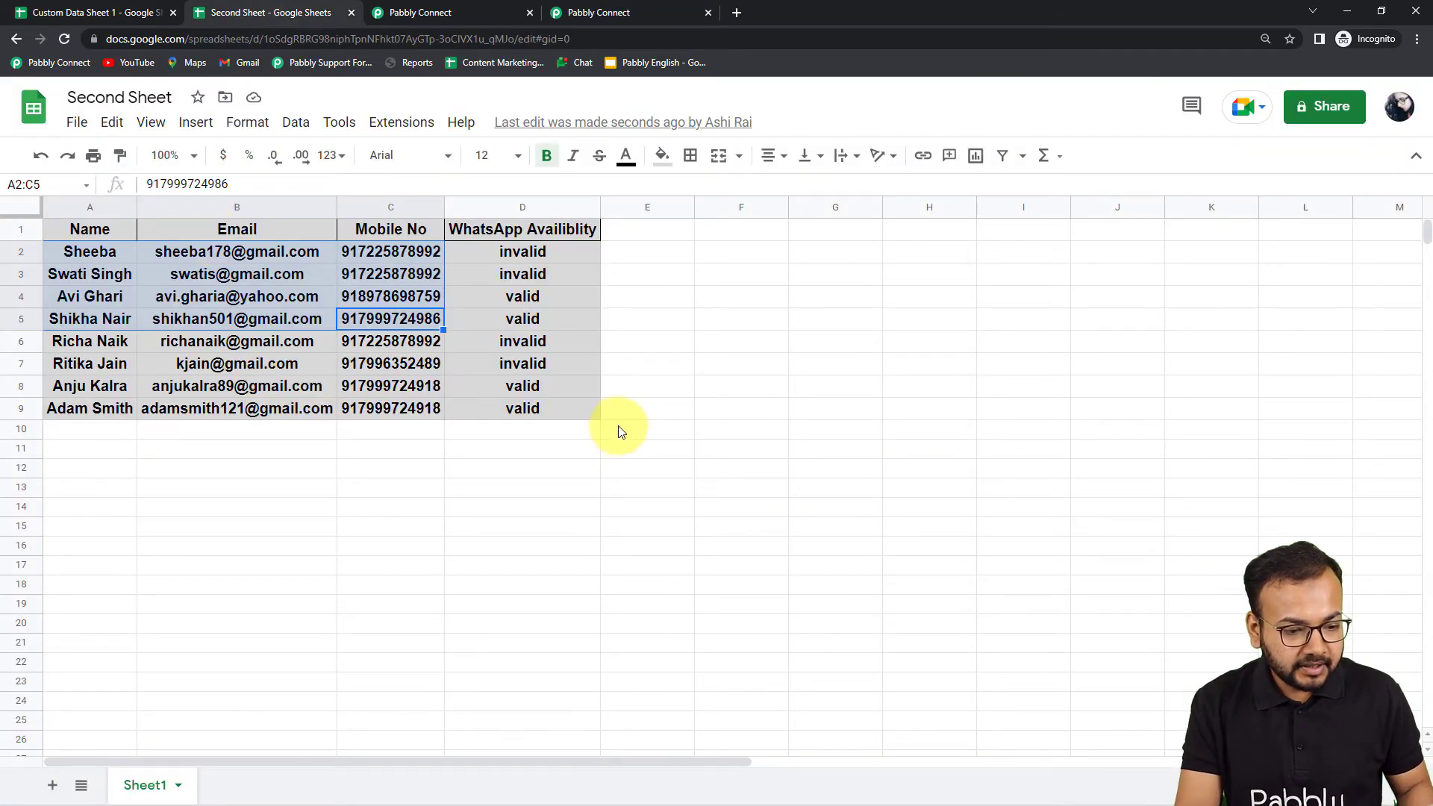
pyautogui.click(584, 417)
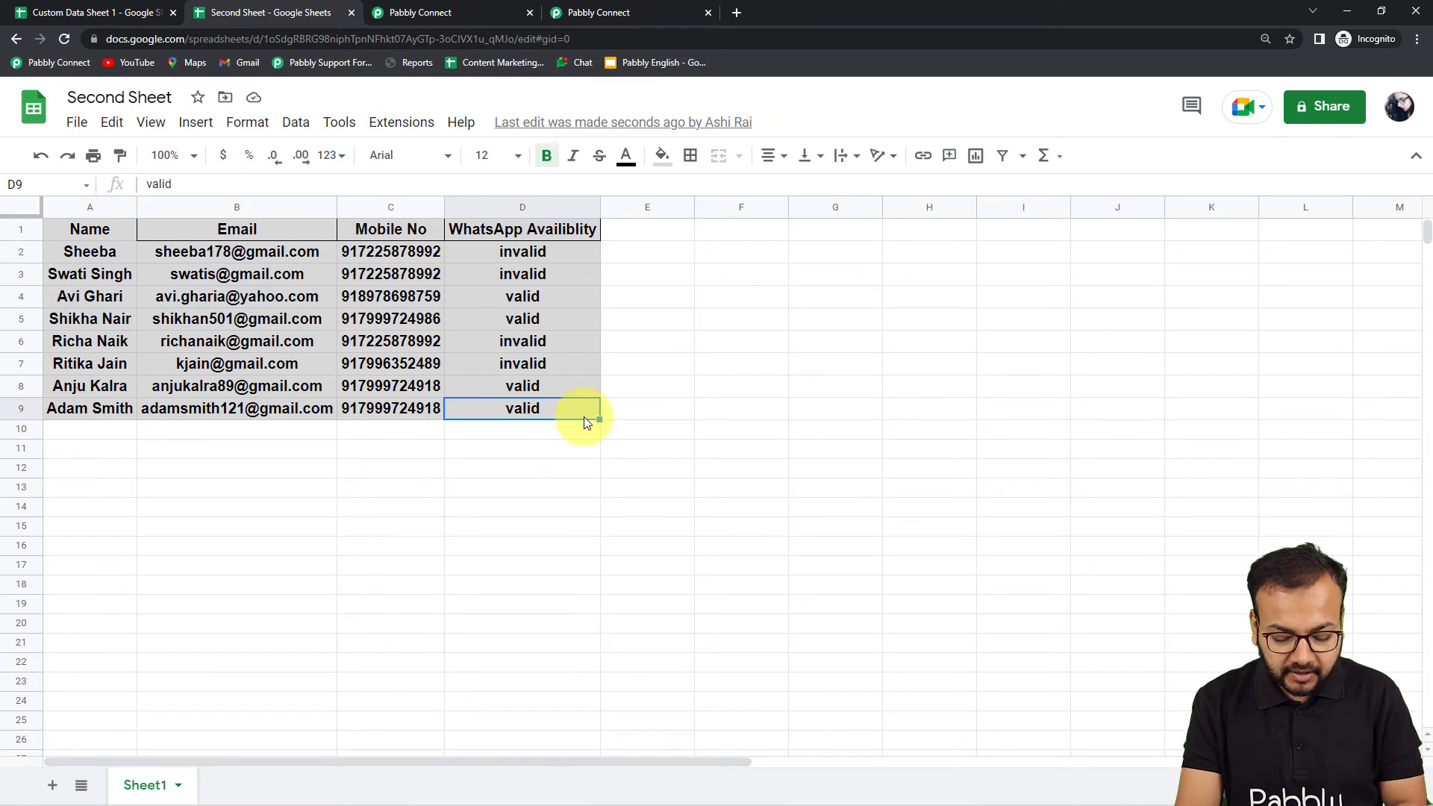
pyautogui.hotkey('shift', 'Left')
pyautogui.hotkey('shift', 'Left')
pyautogui.hotkey('shift', 'Left')
pyautogui.hotkey('shift', 'Up')
pyautogui.hotkey('shift', 'Up')
pyautogui.hotkey('shift', 'Up')
pyautogui.hotkey('shift', 'Up')
pyautogui.hotkey('shift', 'Up')
pyautogui.hotkey('shift', 'Up')
pyautogui.hotkey('shift', 'Up')
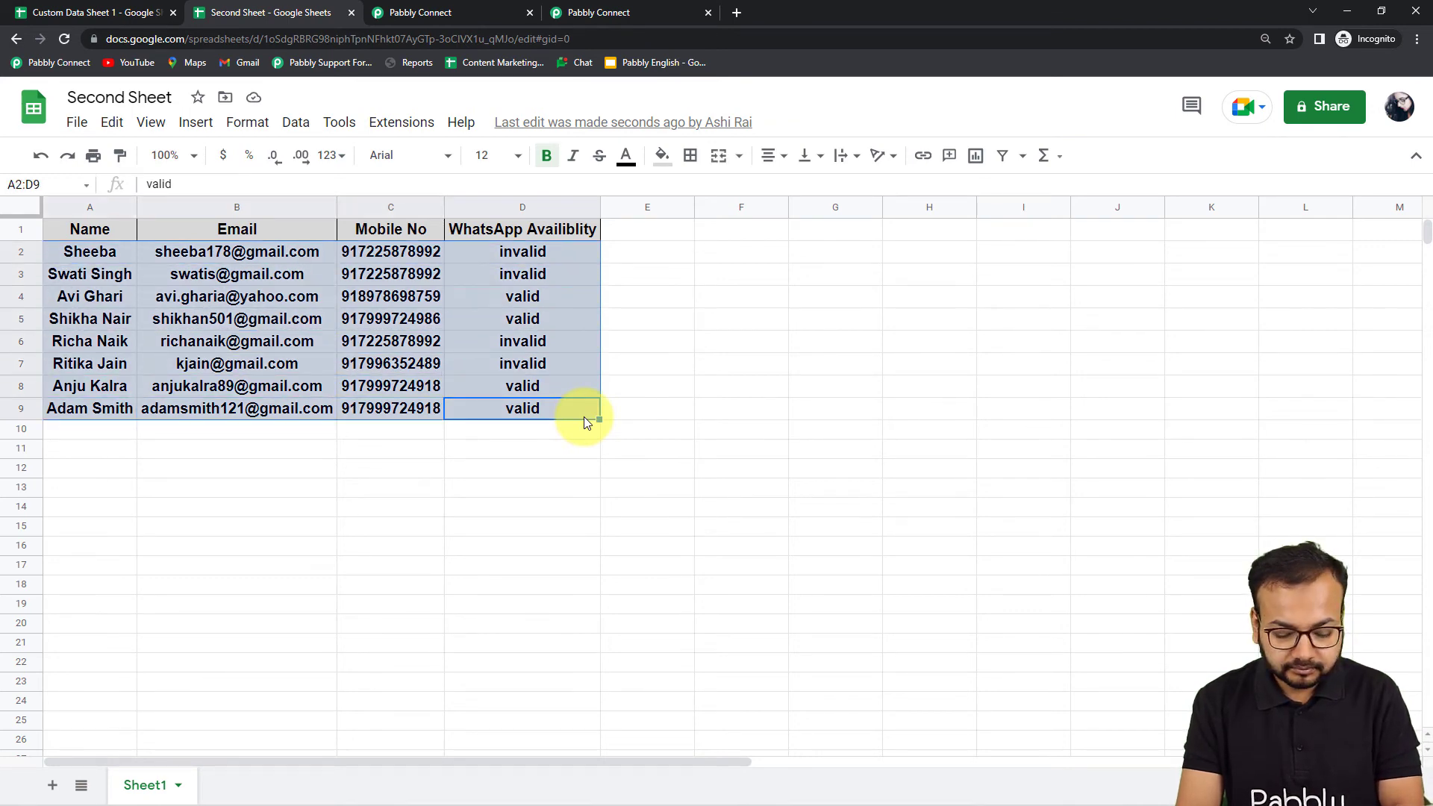
pyautogui.press('Delete')
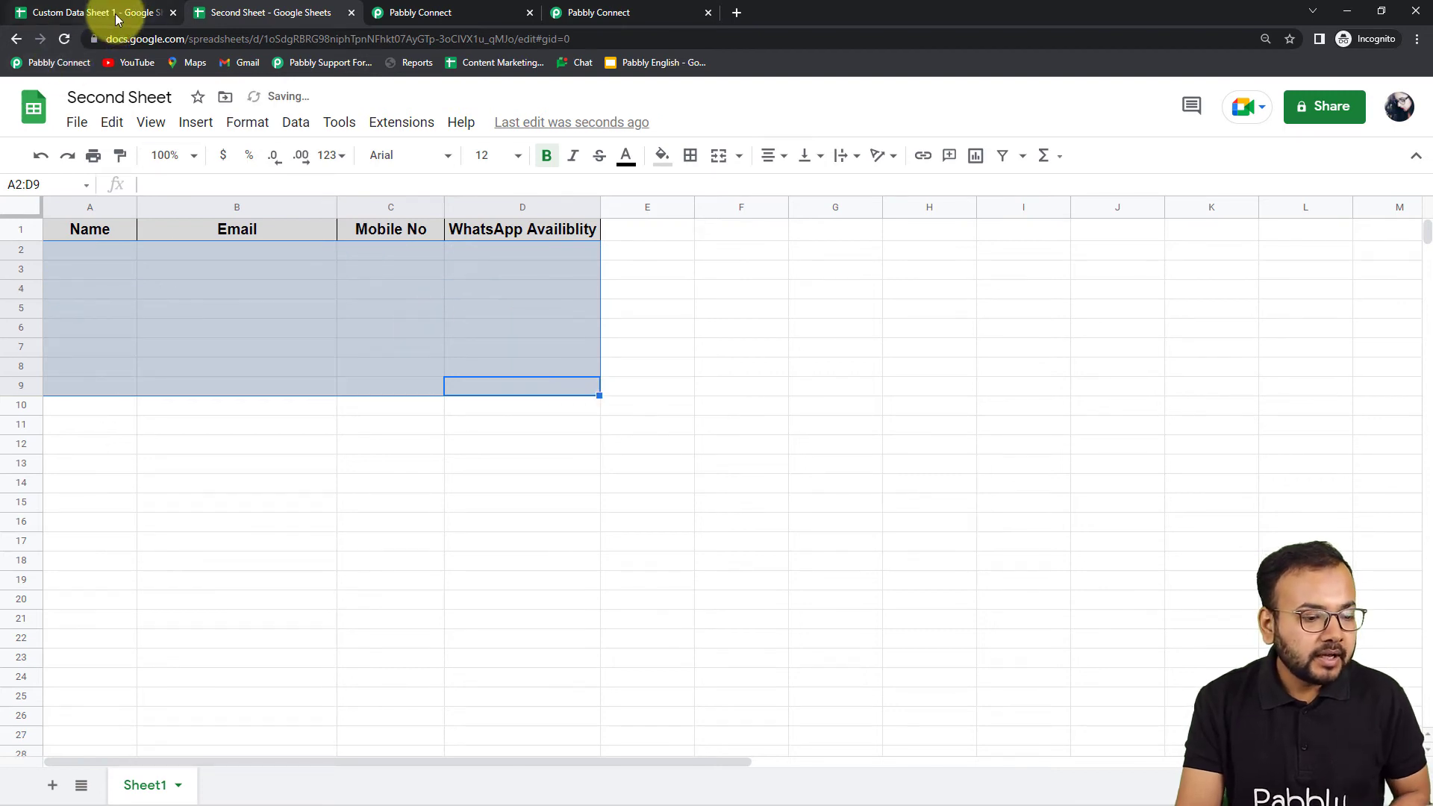
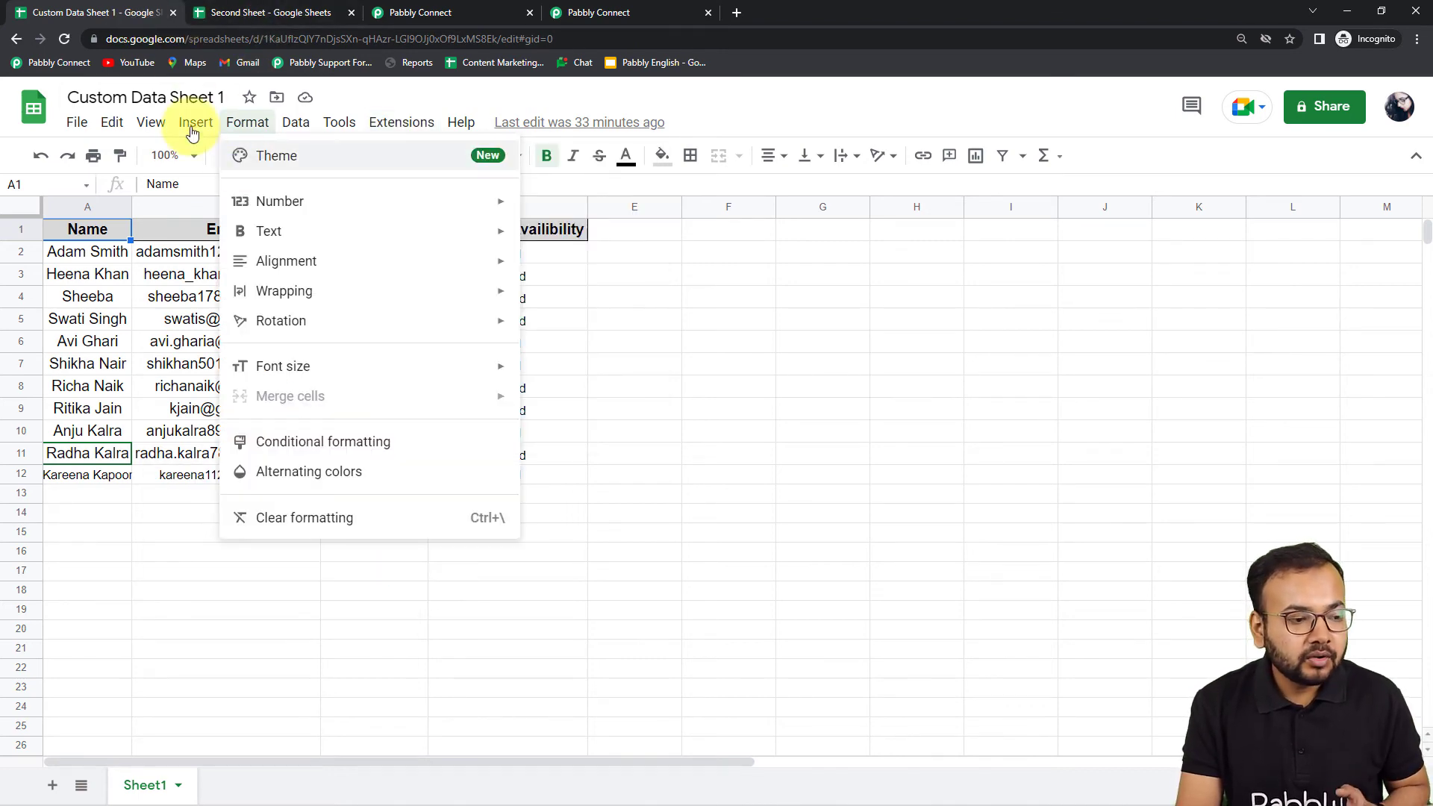
# In Custom Data Sheet 1, read the Pabbly Connect Webhooks Setup Guide's descriptions of the sending options and close it.
pyautogui.moveTo(402, 122)
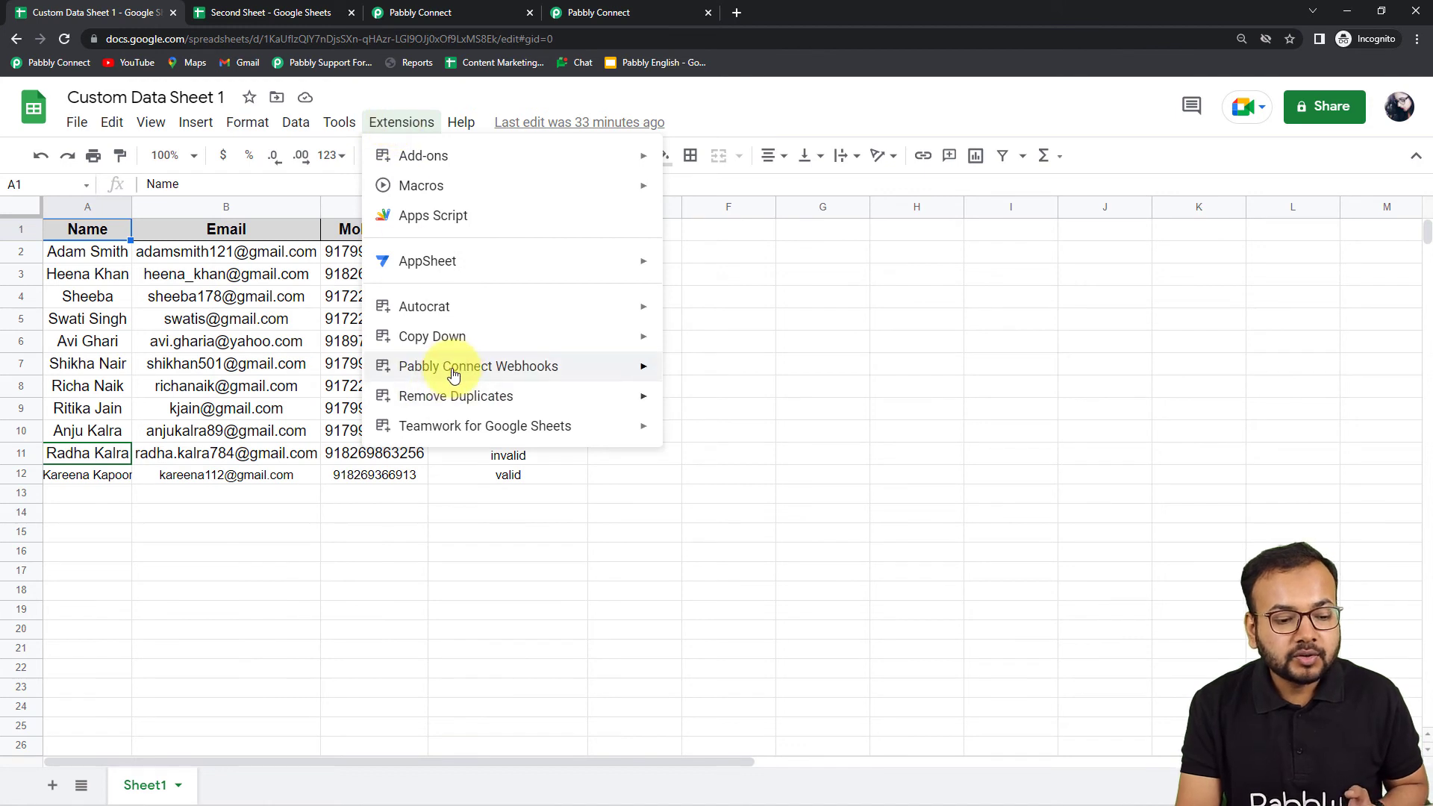
pyautogui.moveTo(594, 363)
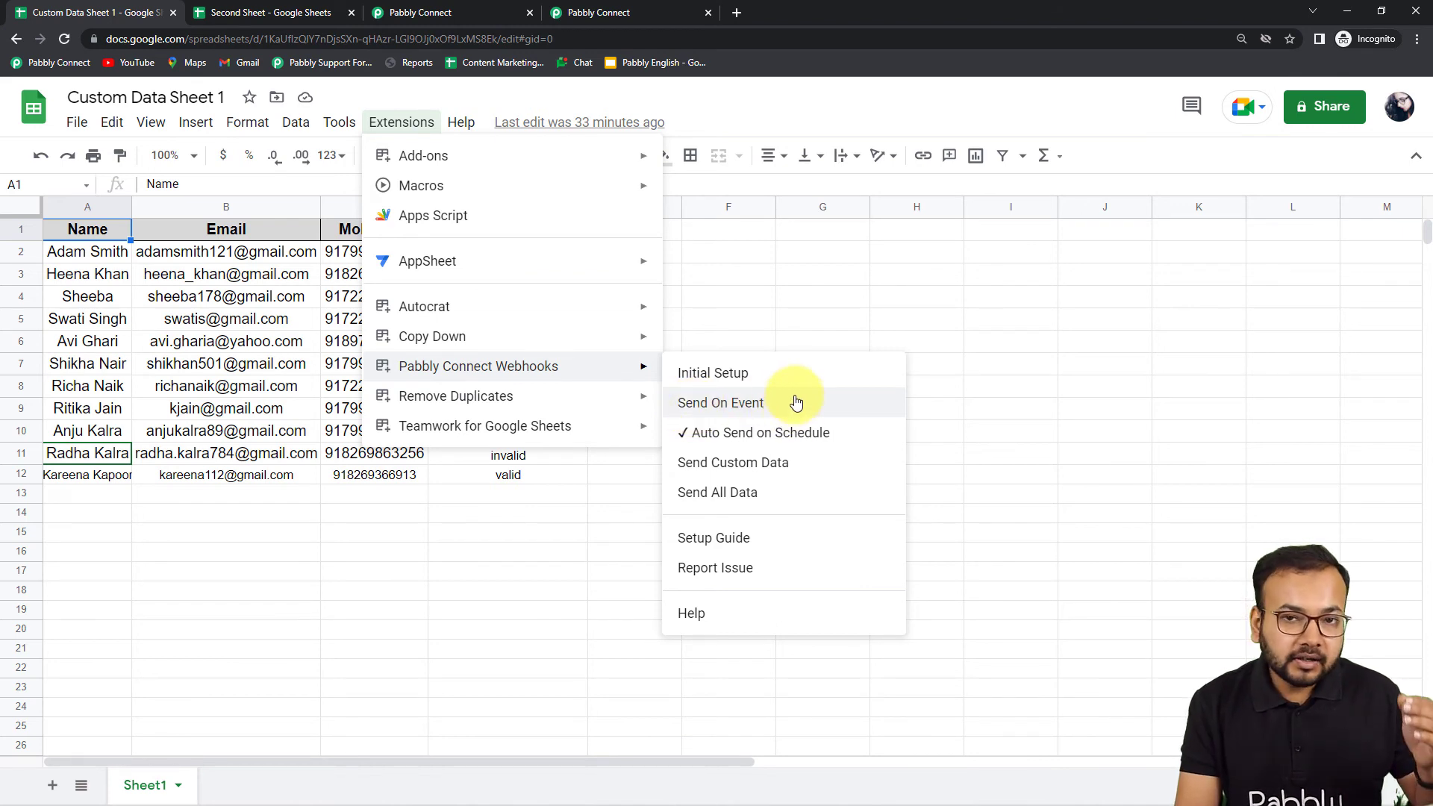
pyautogui.click(713, 541)
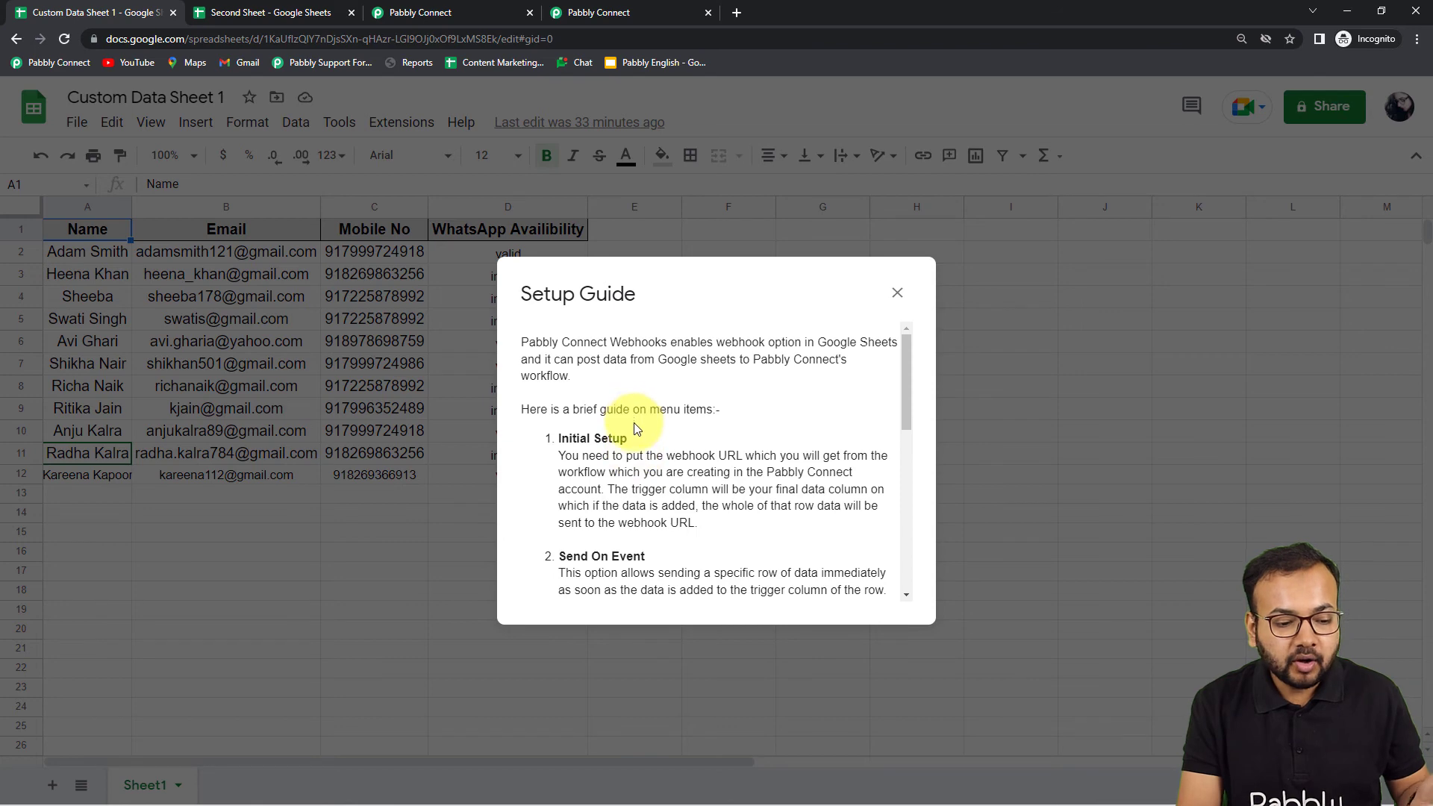
pyautogui.scroll(-8, 635, 433)
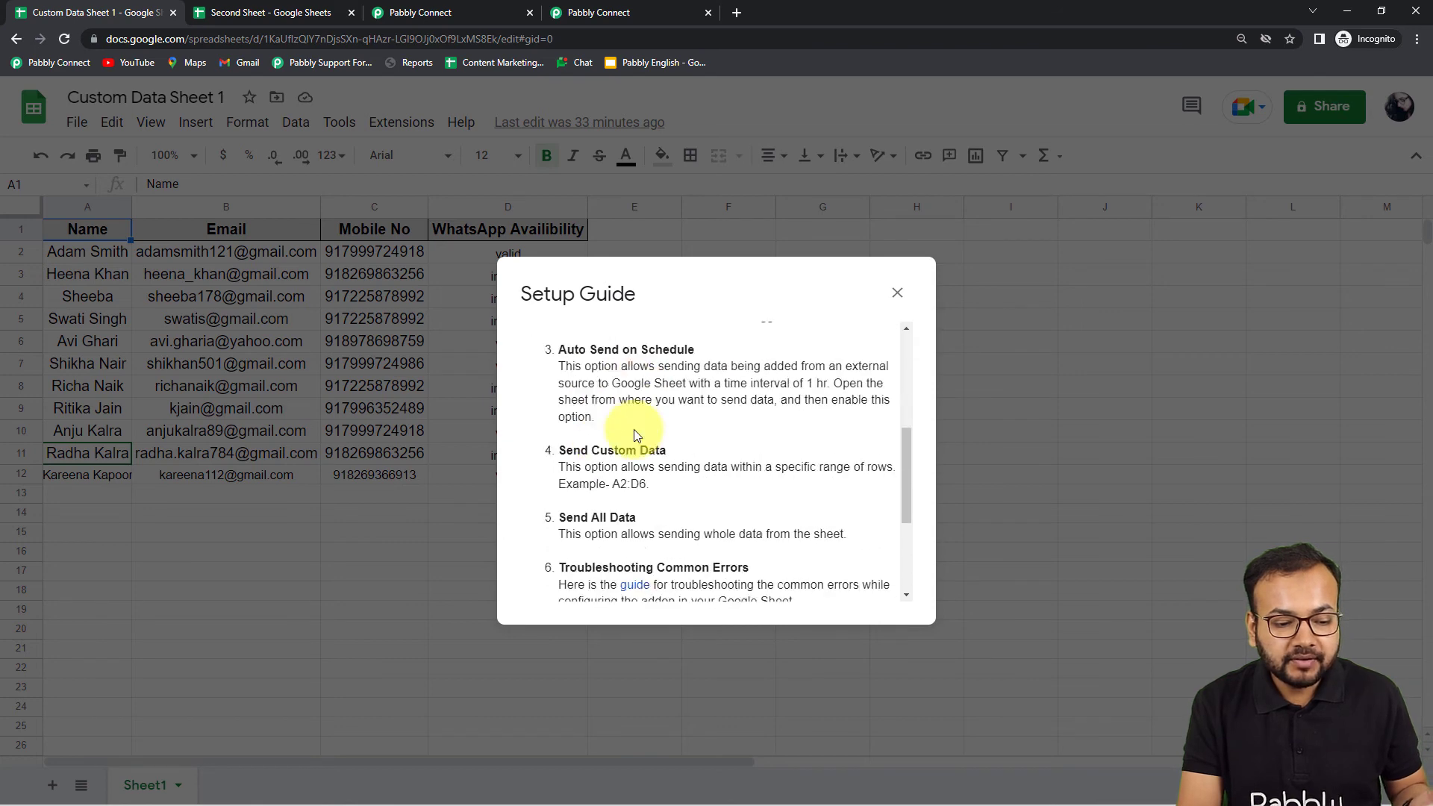
pyautogui.click(897, 293)
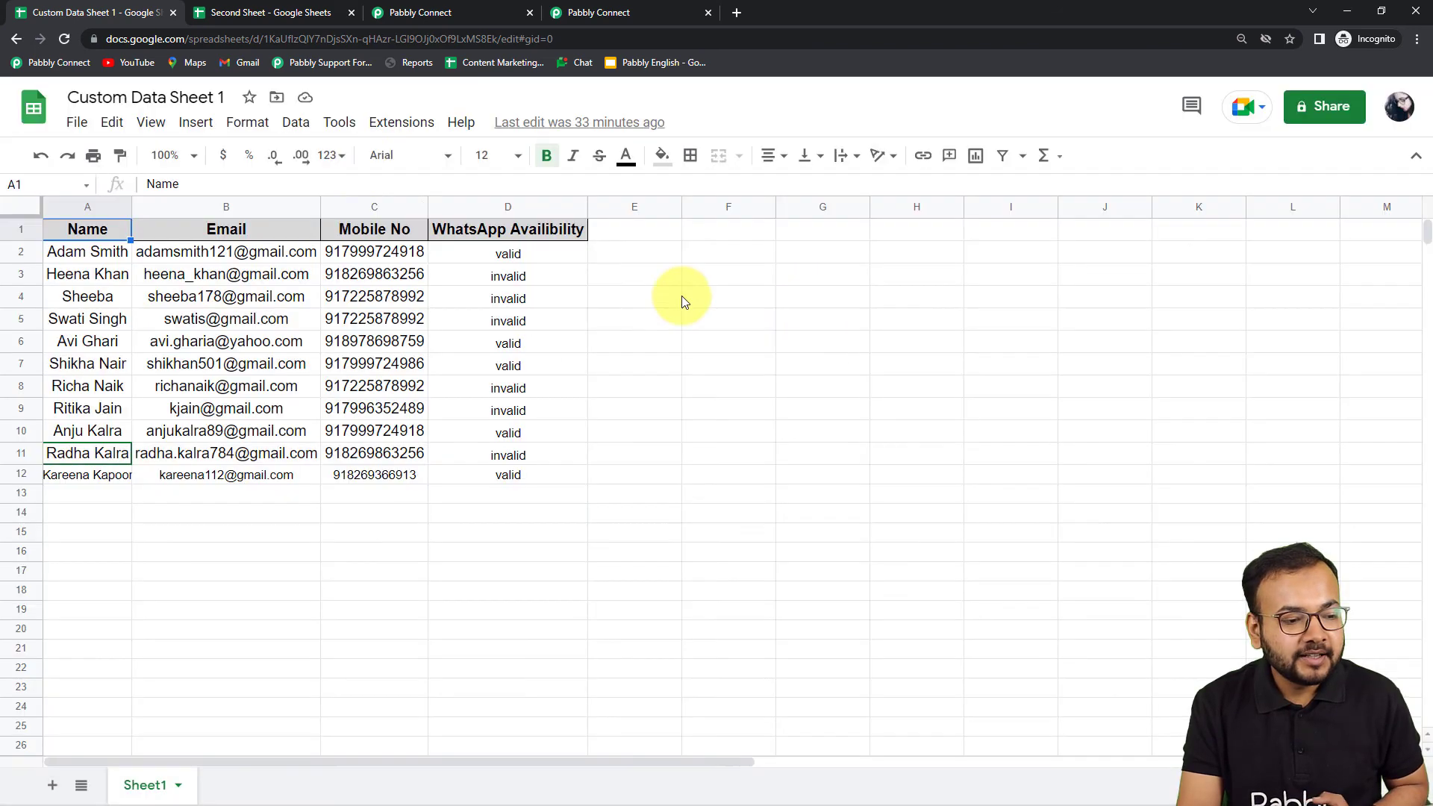
# Send custom data from Custom Data Sheet 1 through Pabbly Connect Webhooks, with start range A8 and end range C12.
pyautogui.click(400, 123)
pyautogui.moveTo(529, 367)
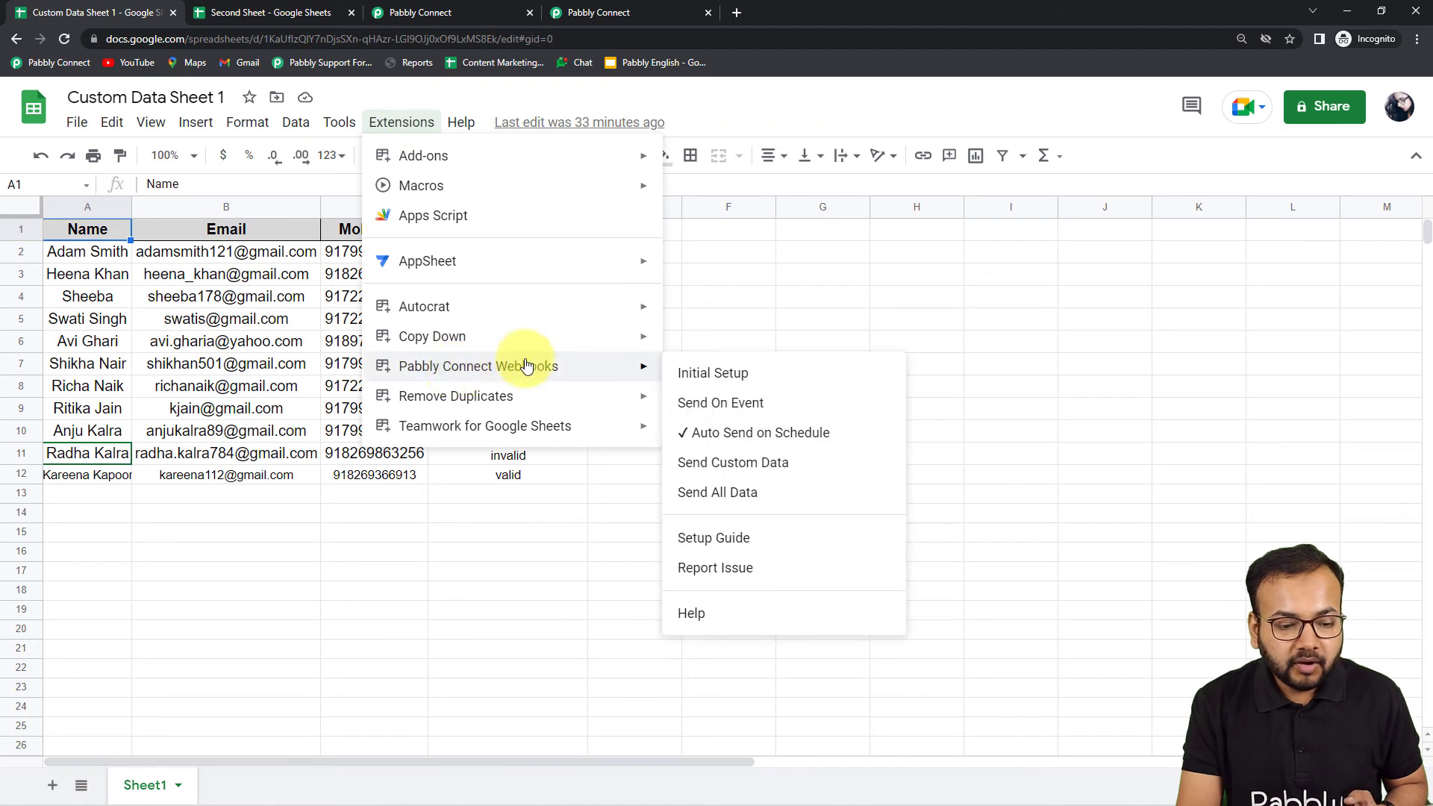
pyautogui.click(693, 466)
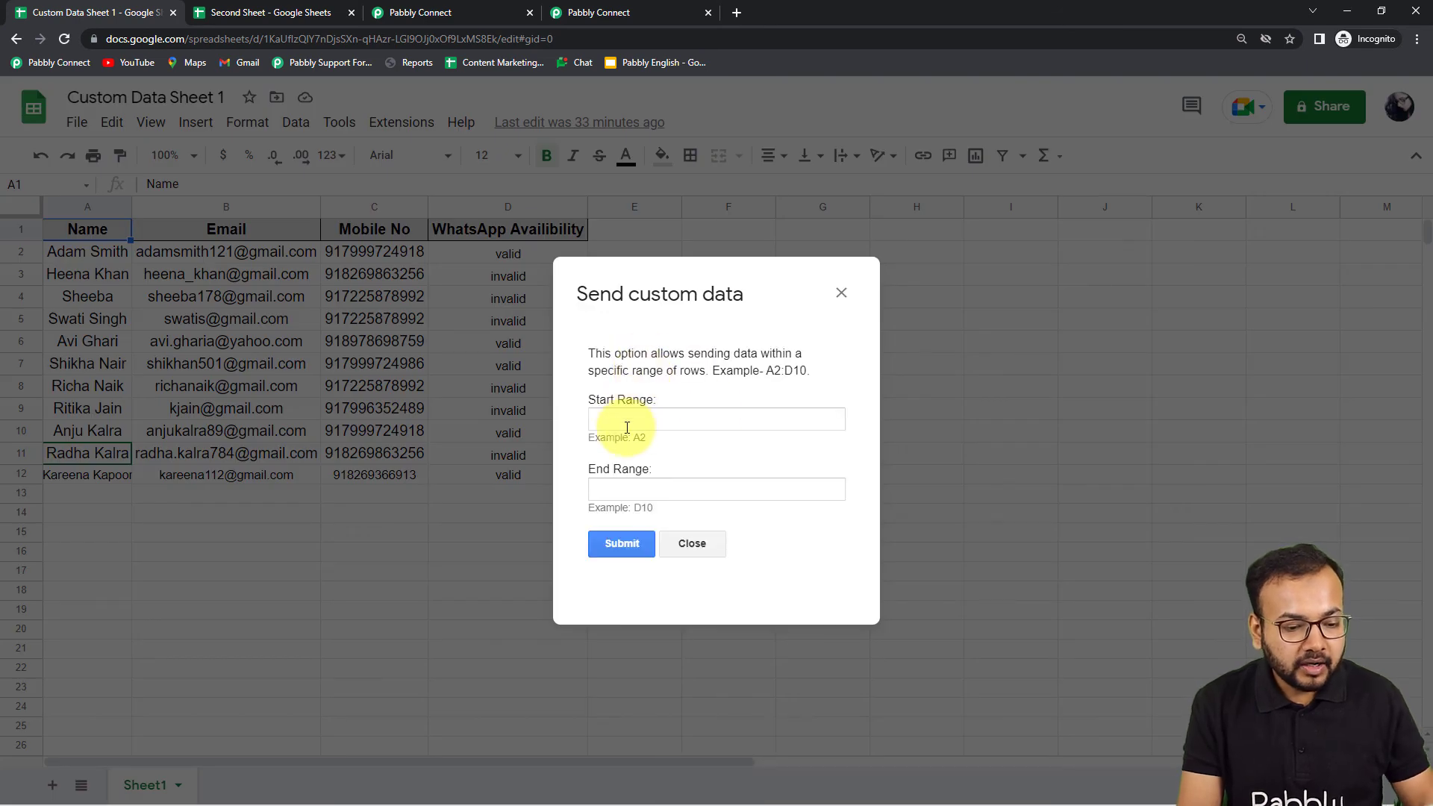
pyautogui.click(632, 424)
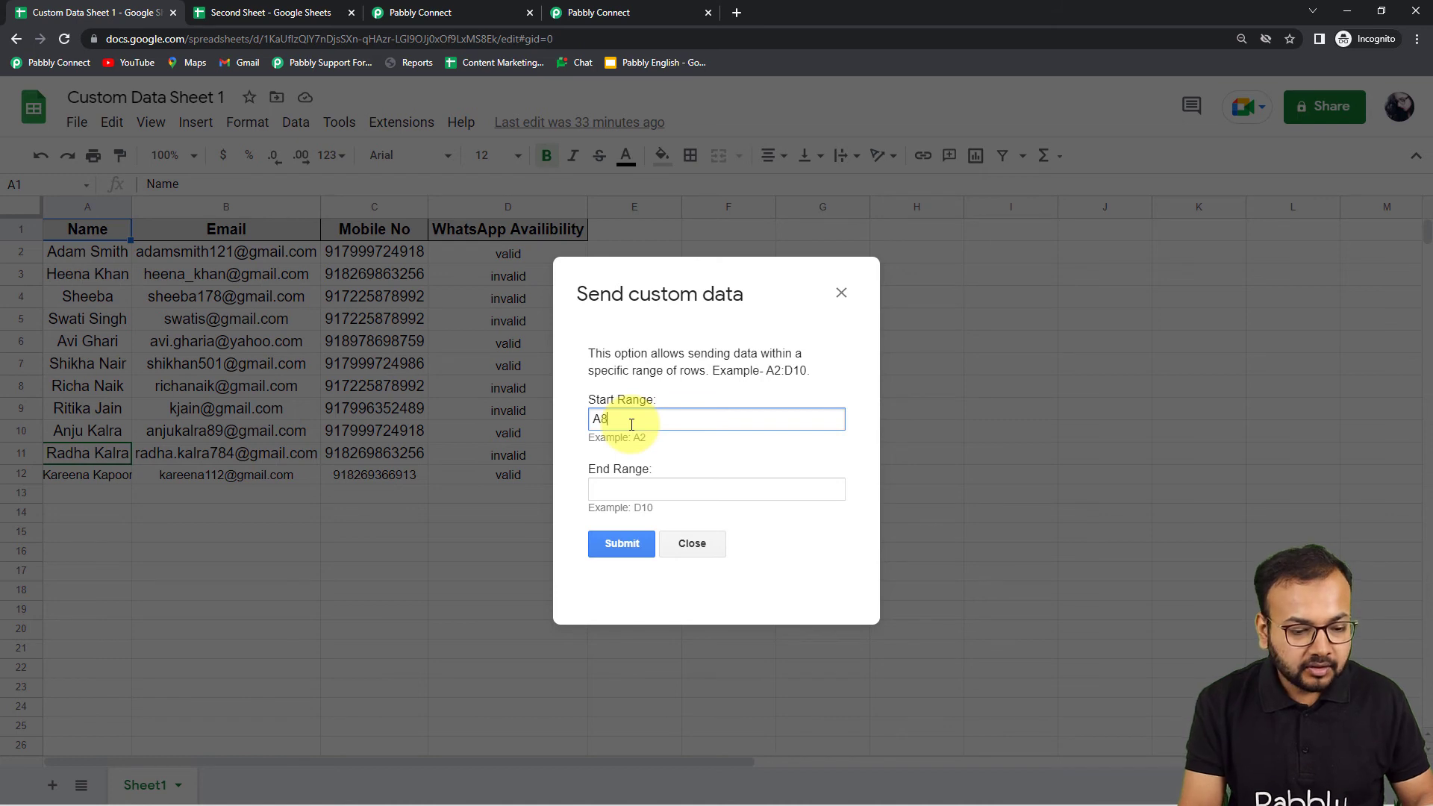
pyautogui.click(629, 488)
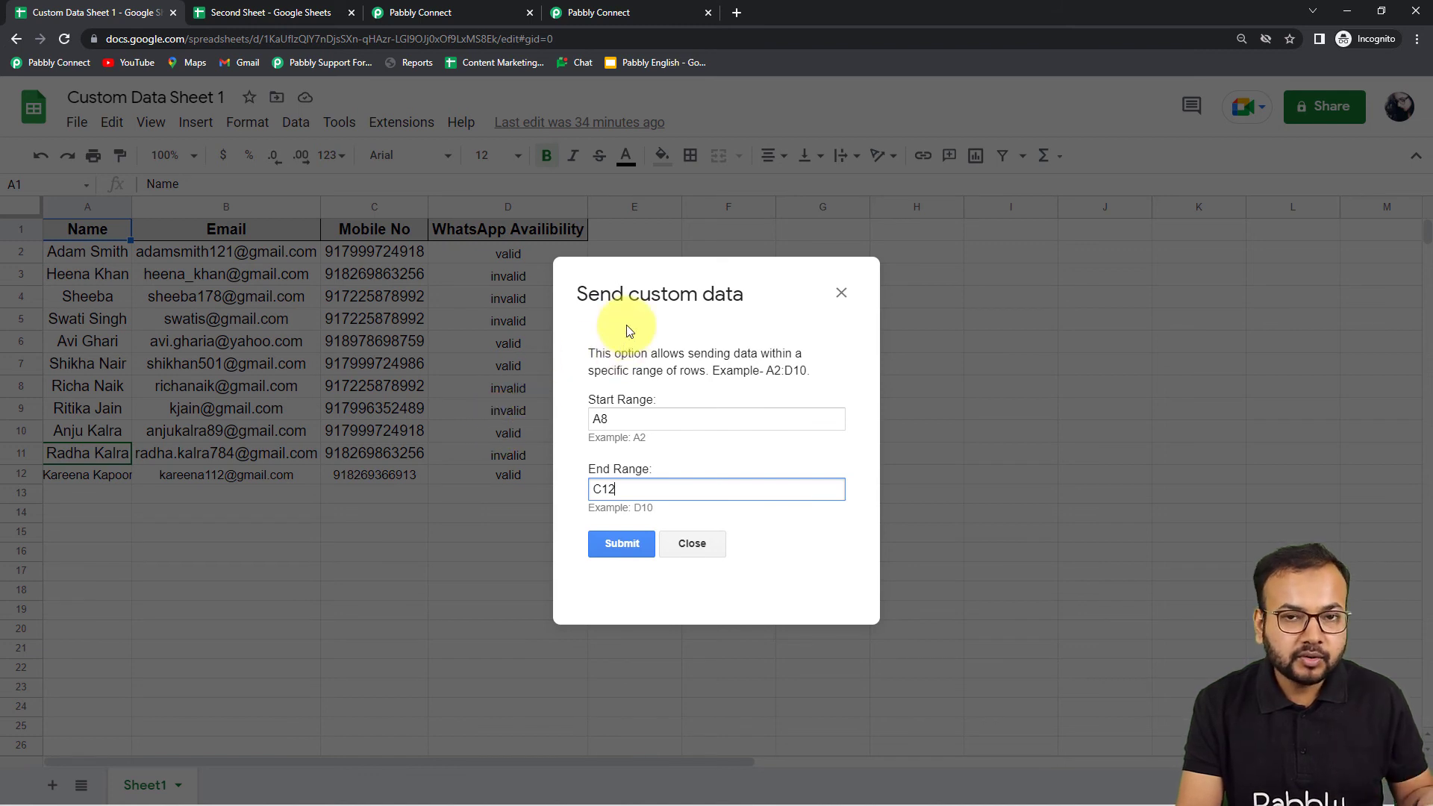
pyautogui.click(620, 544)
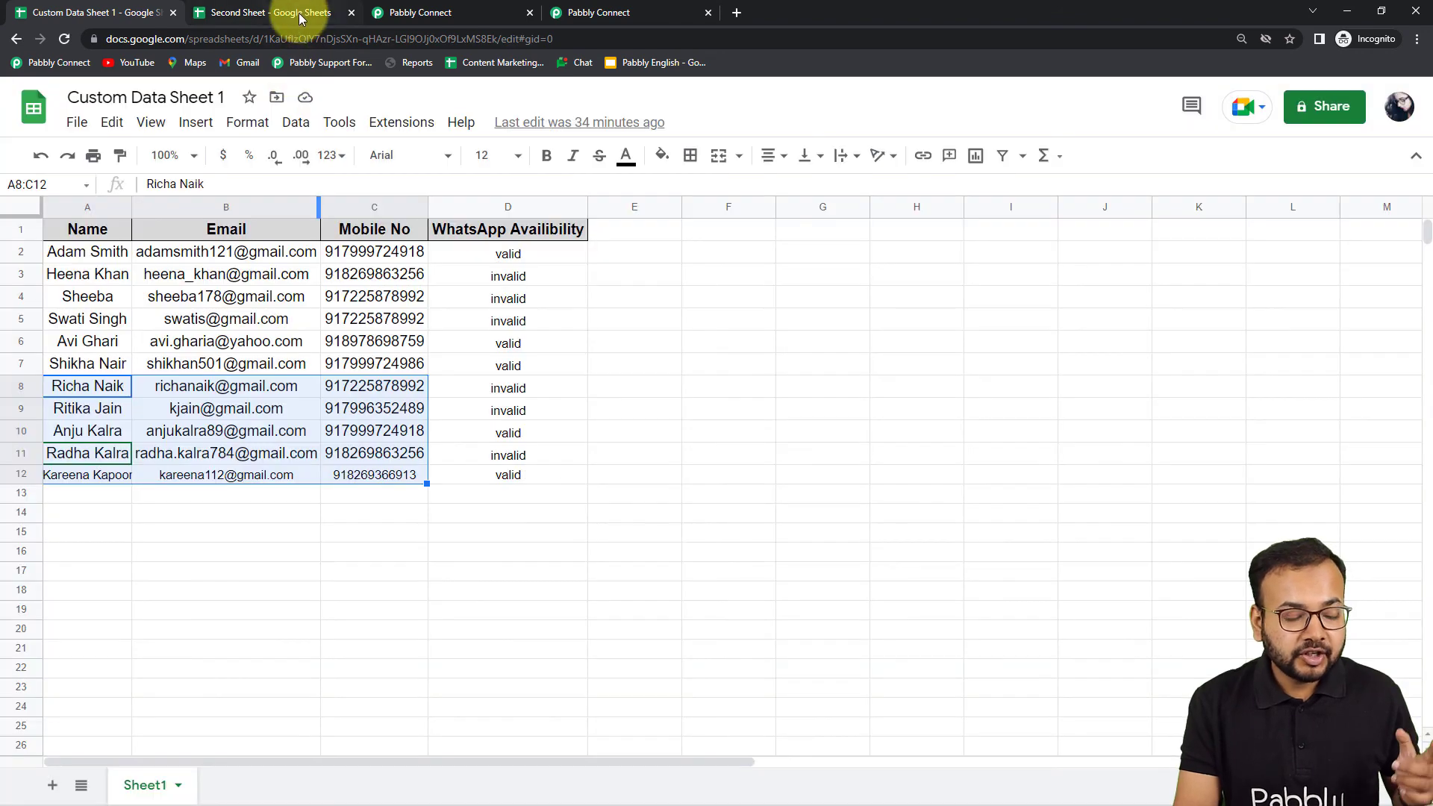
# Compare the rows received in Second Sheet with the sent range in Custom Data Sheet 1.
pyautogui.click(295, 14)
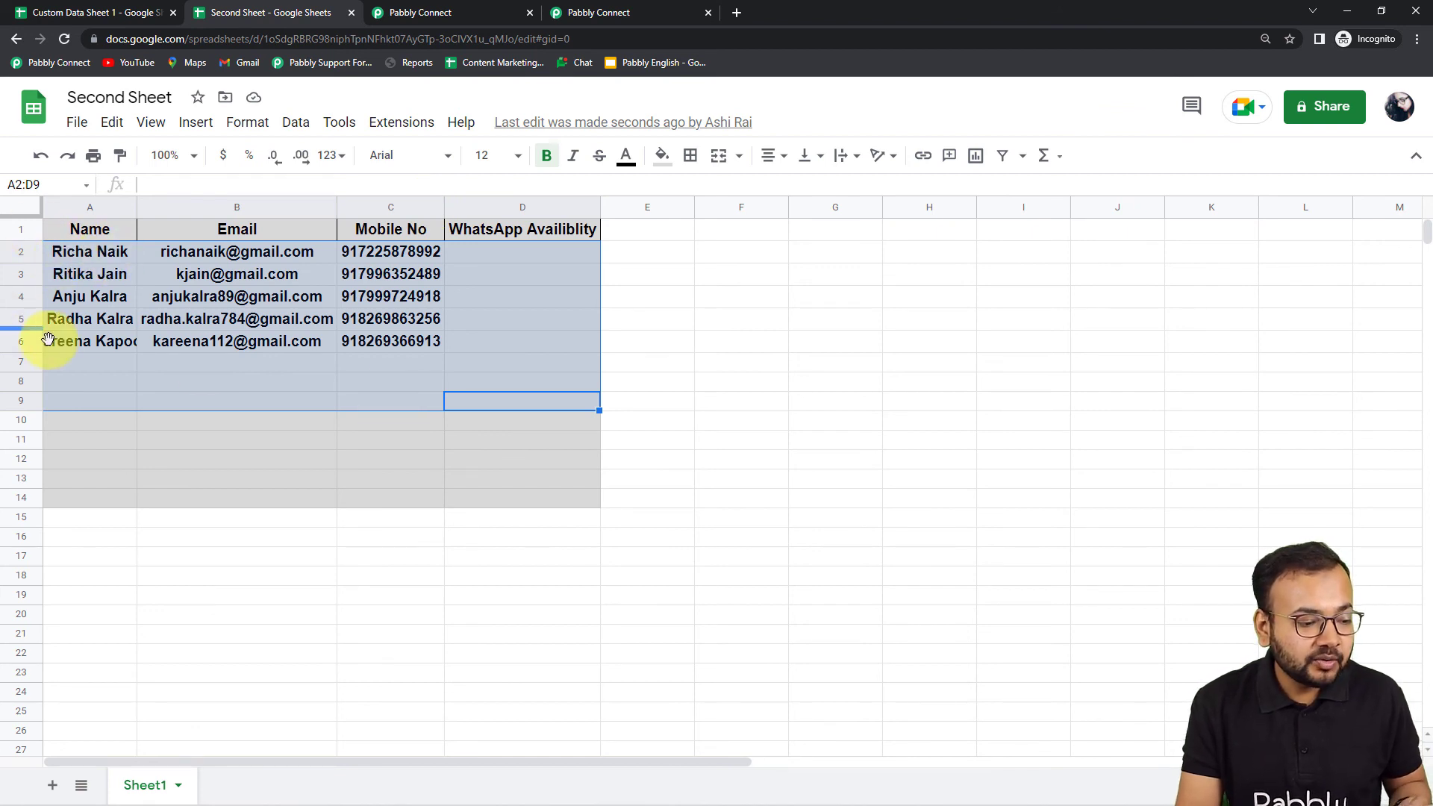
pyautogui.click(41, 13)
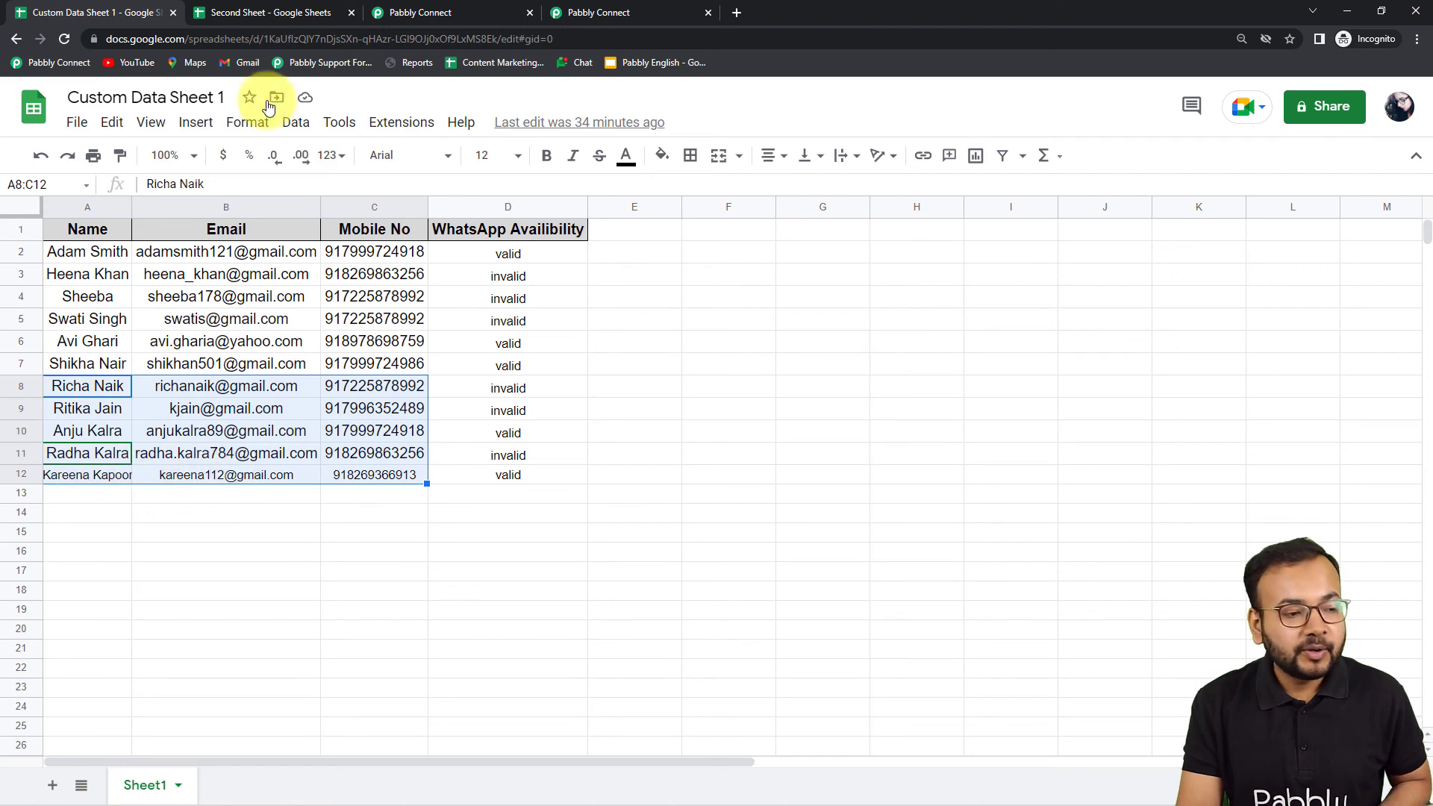
pyautogui.click(278, 14)
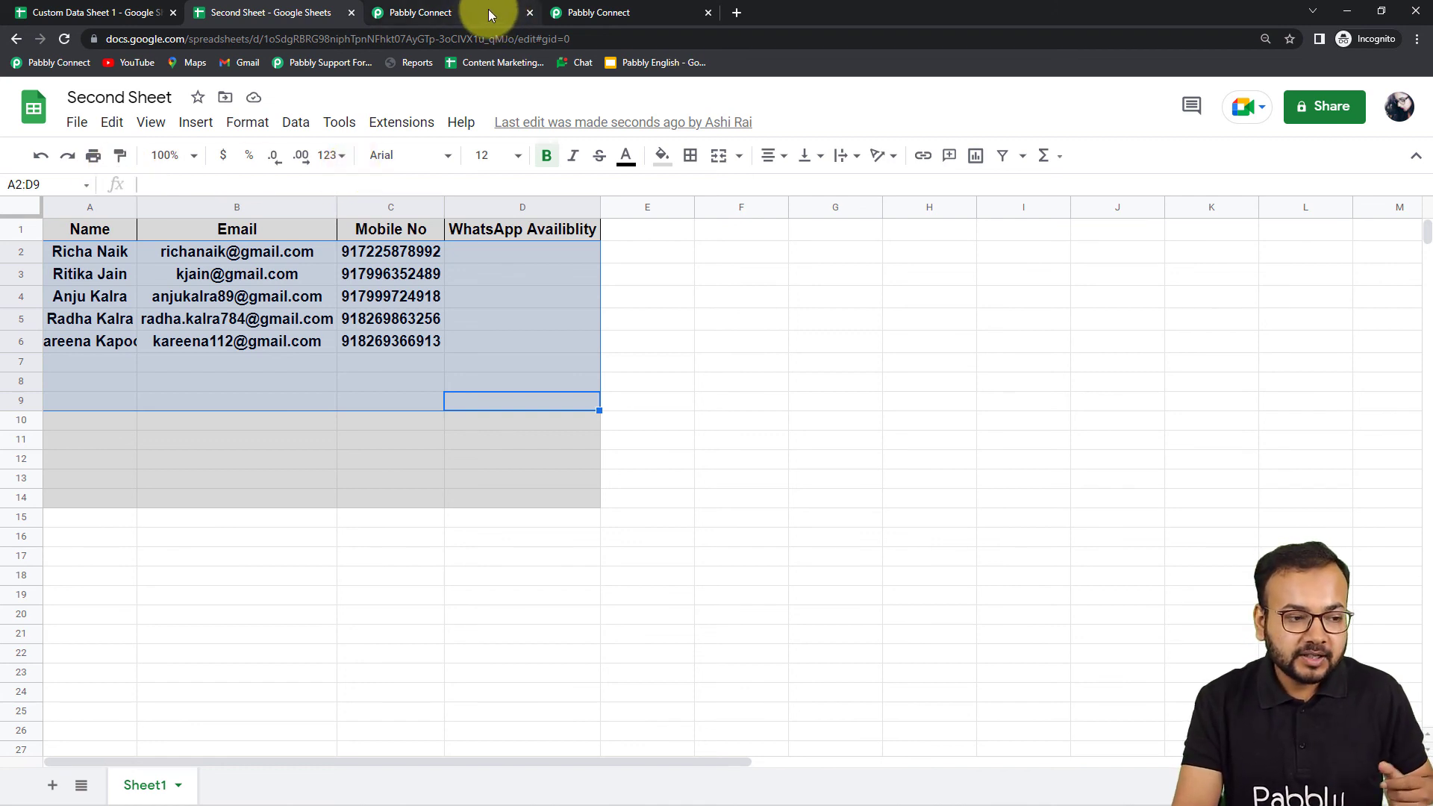
# Review the Pabbly Connect workflow's Add New Row action, from its mapped fields up to the trigger's response.
pyautogui.click(412, 13)
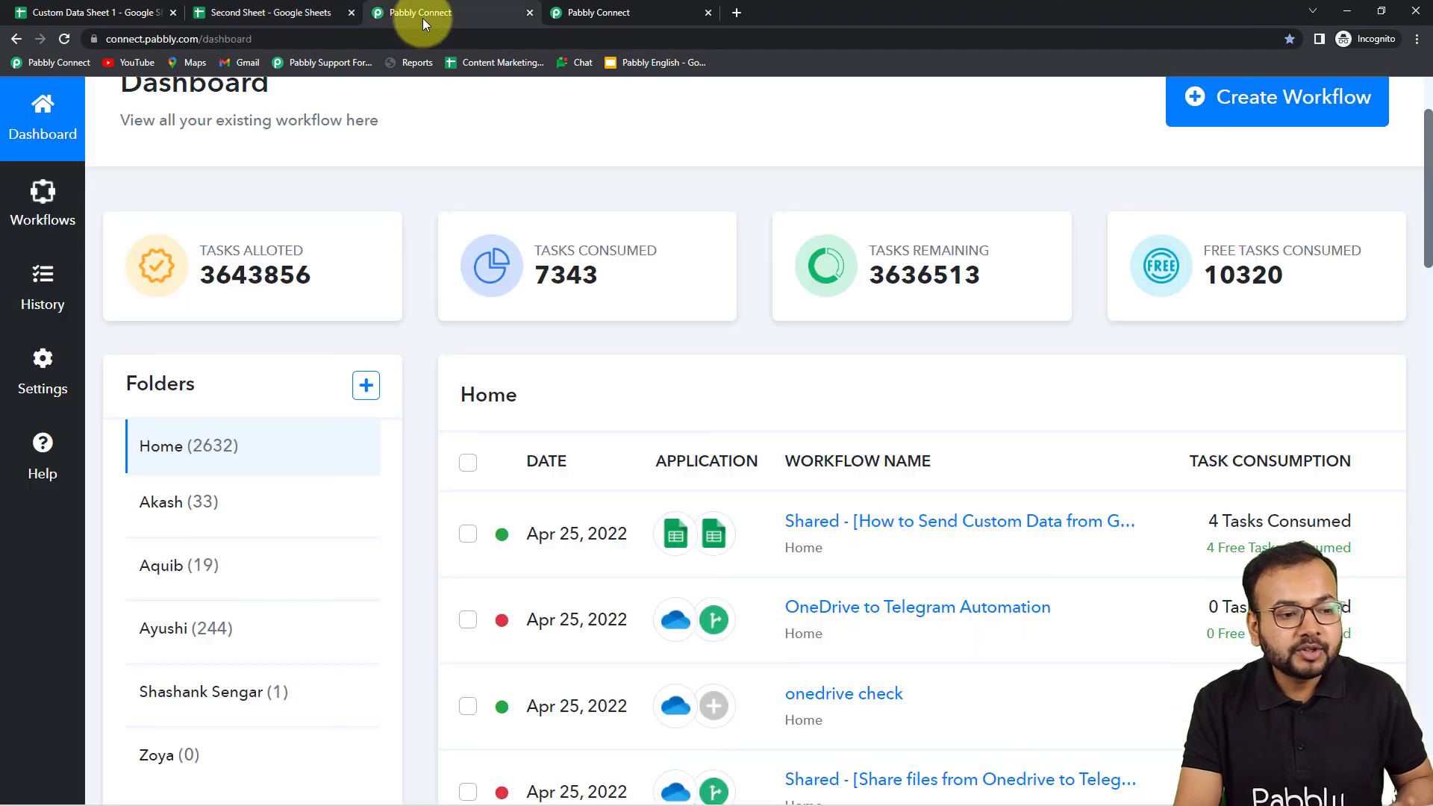
pyautogui.click(625, 15)
pyautogui.scroll(10, 600, 359)
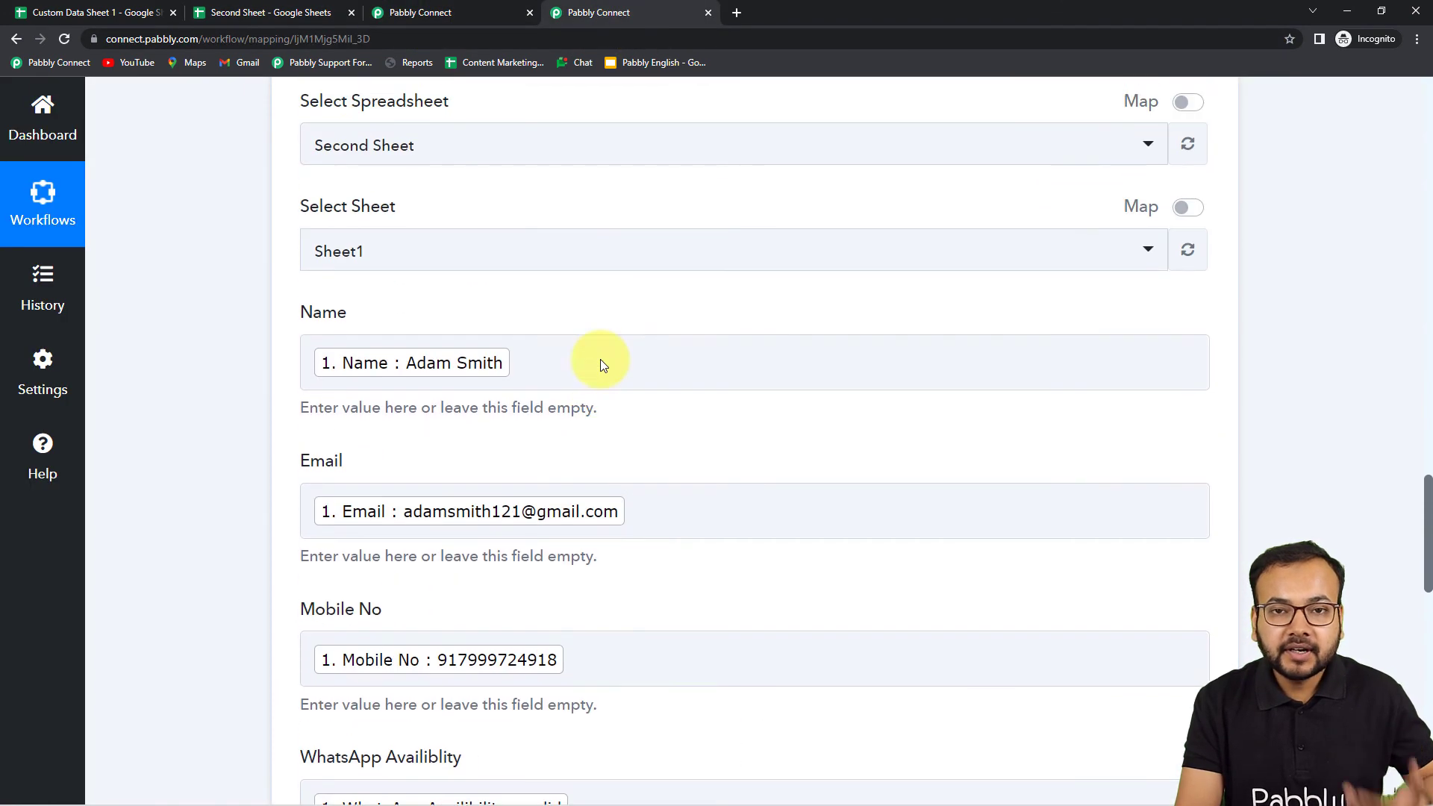
pyautogui.scroll(6, 600, 360)
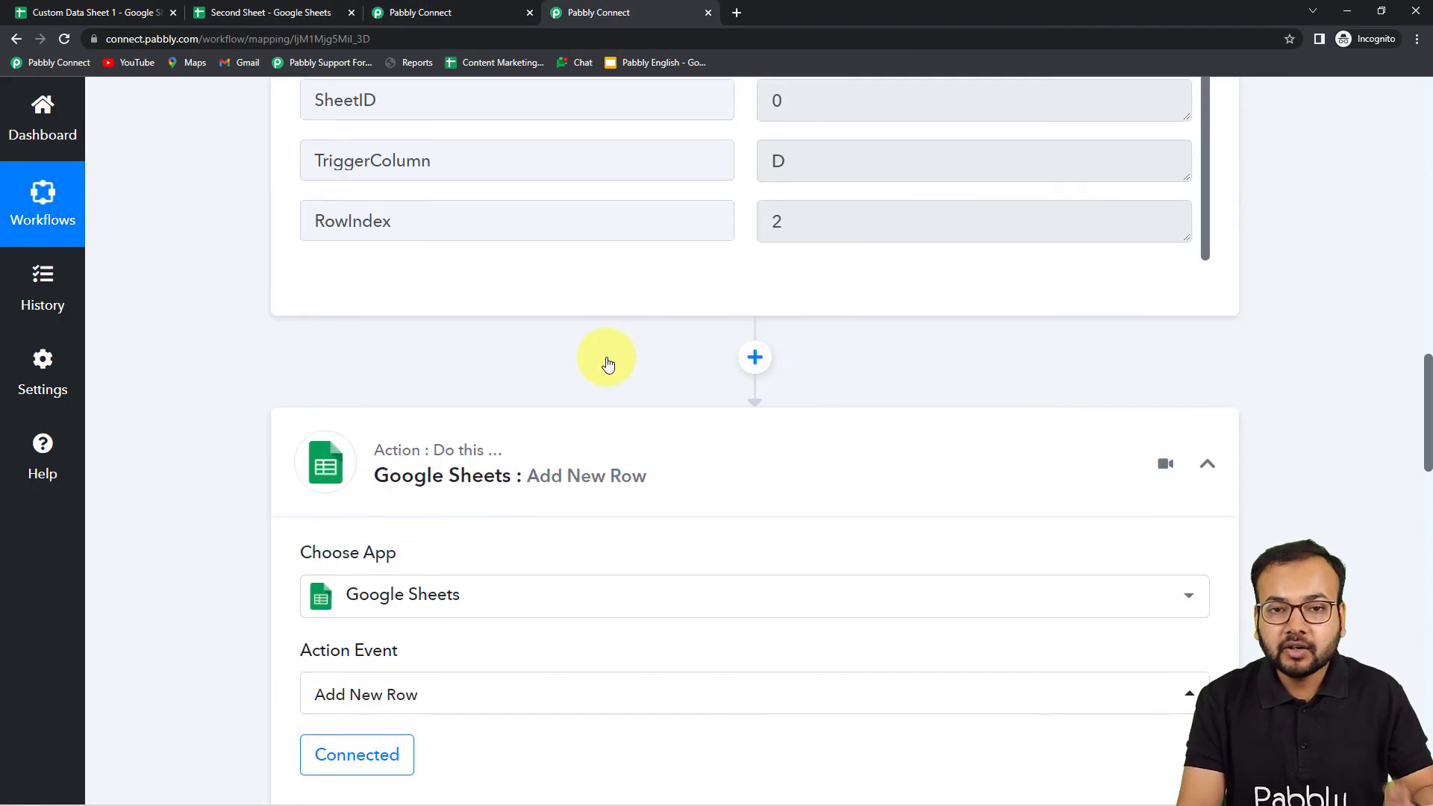